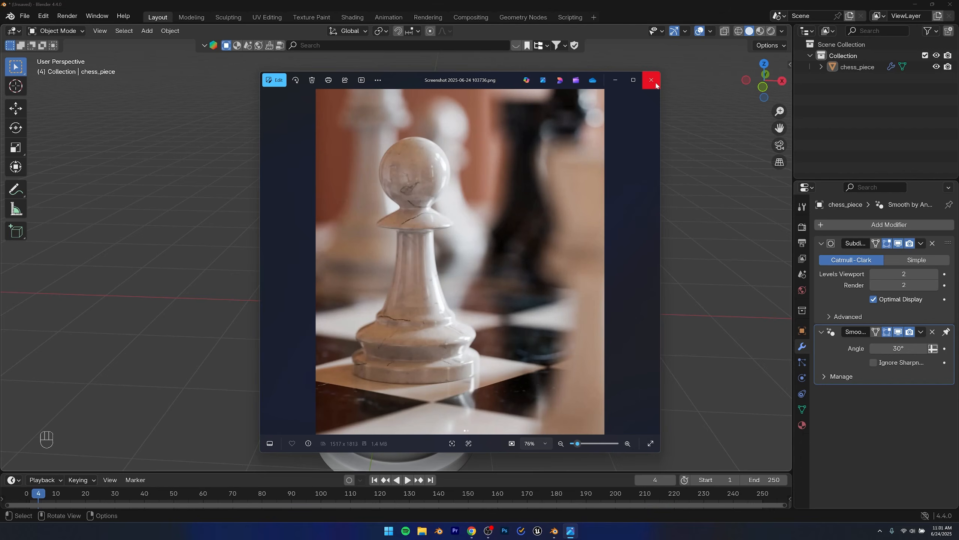
Step: Put away the reference photo and add a mesh plane at the scene origin, checking the photo again for the board
click(616, 80)
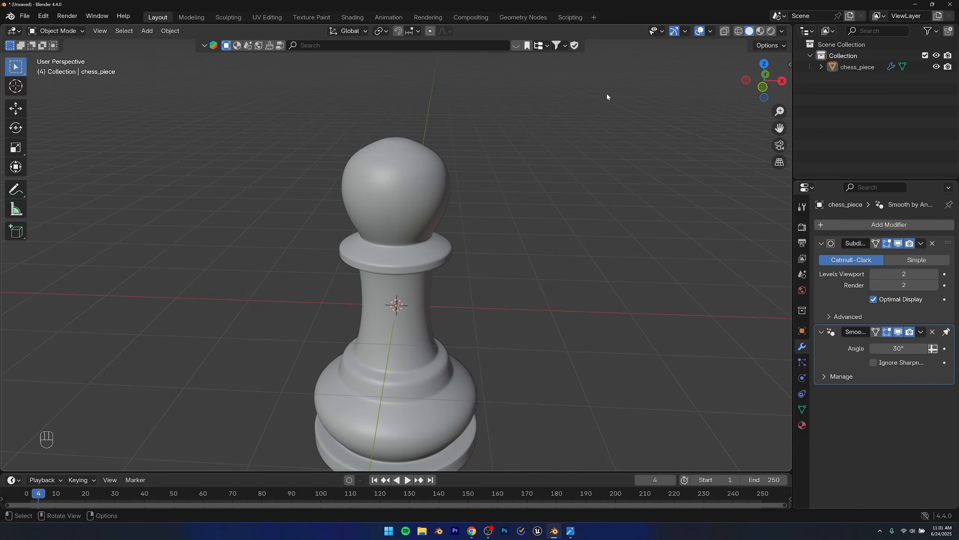
scroll(477, 237, down, 5)
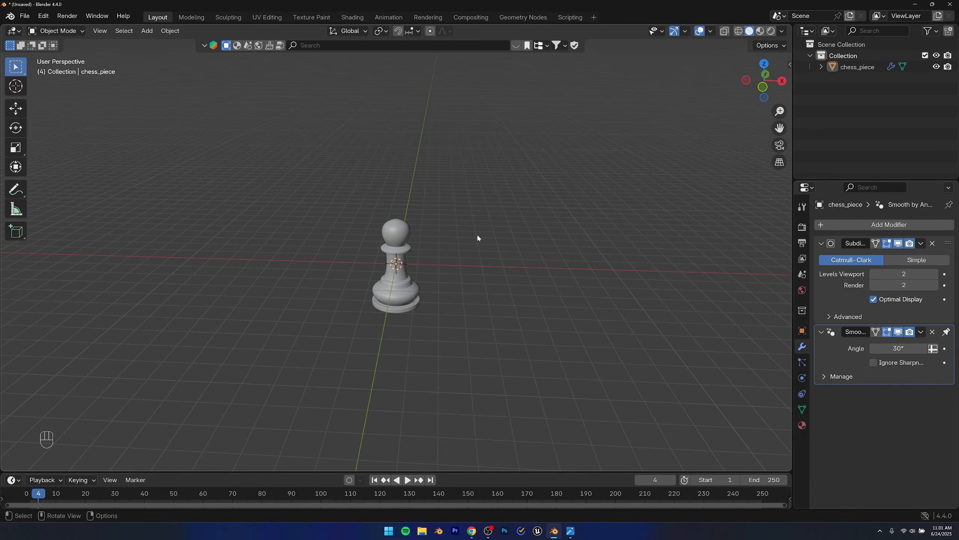
click(150, 33)
mouse_move(164, 48)
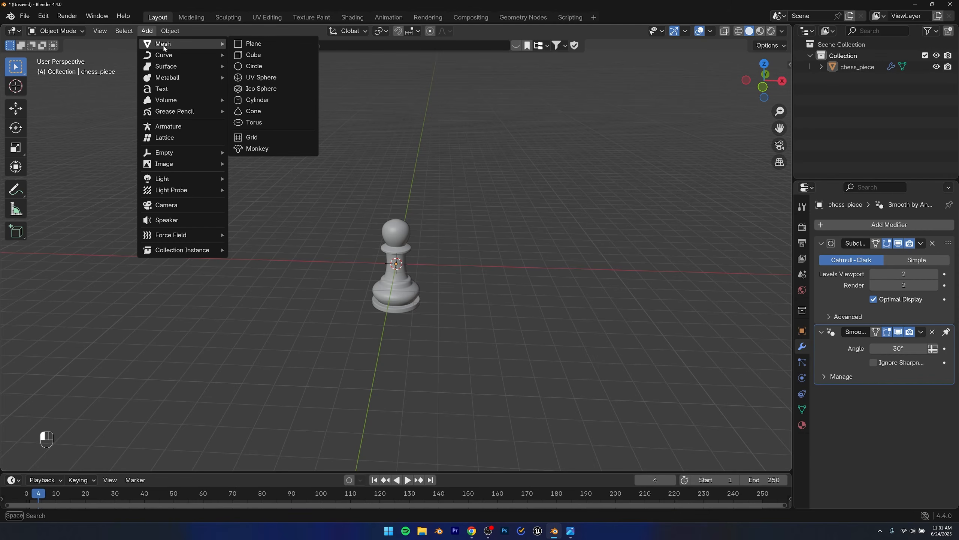
click(252, 44)
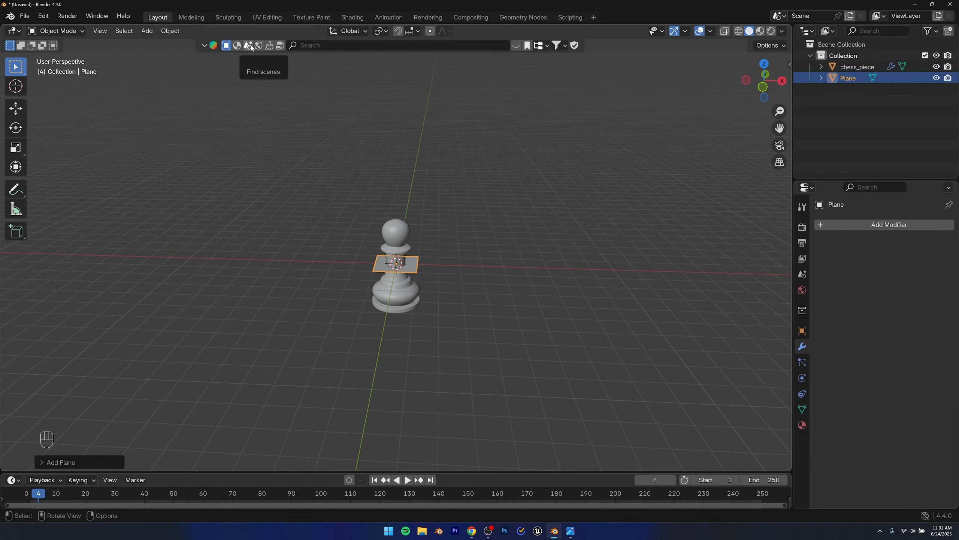
alt+drag(385, 223, 438, 277)
scroll(411, 290, up, 4)
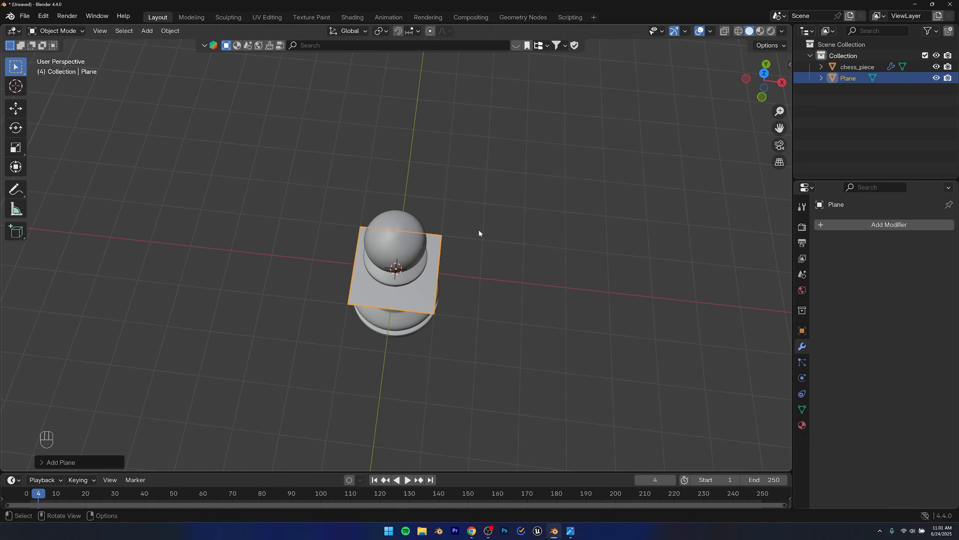
click(570, 531)
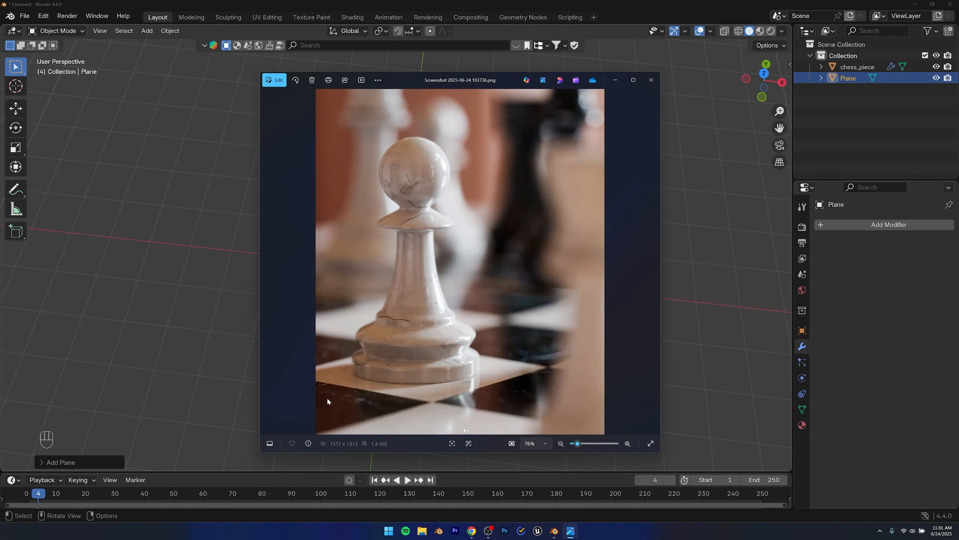
click(623, 79)
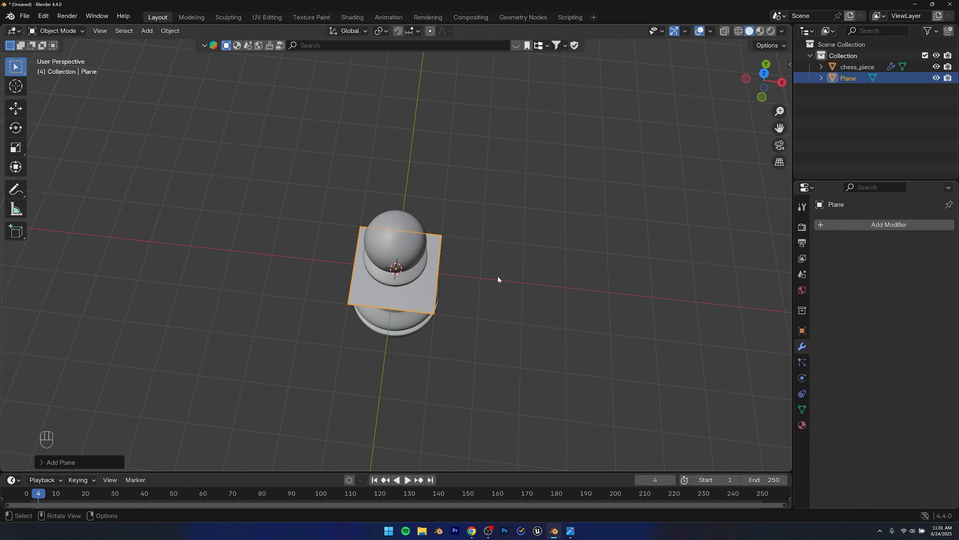
Step: Try placing a duplicate of the plane beside the original along the X axis, and delete the copy
key(shift)
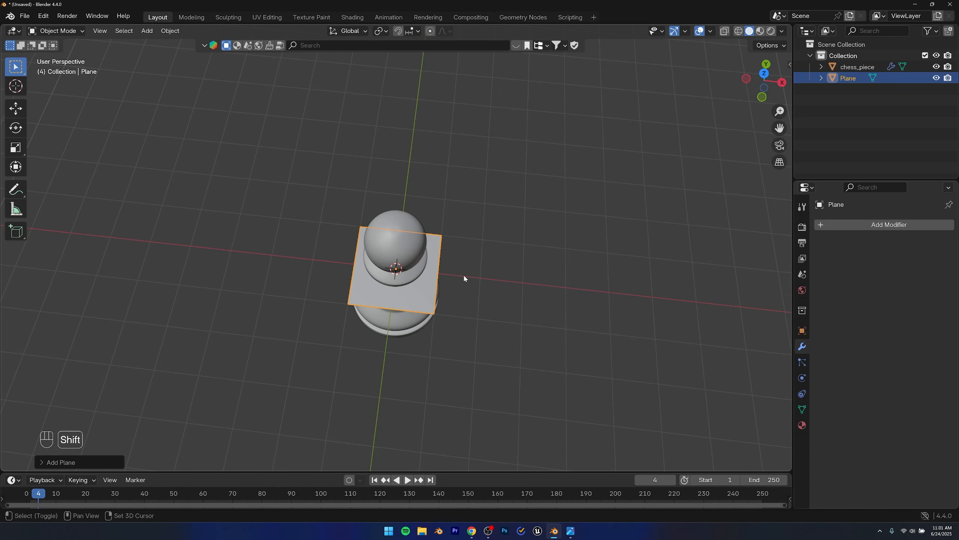
key(shift+d)
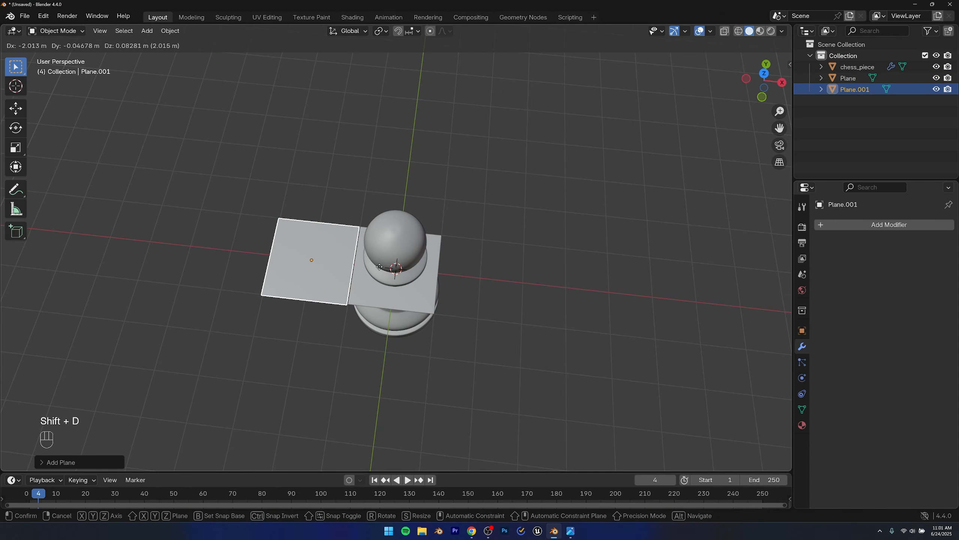
key(x)
click(294, 276)
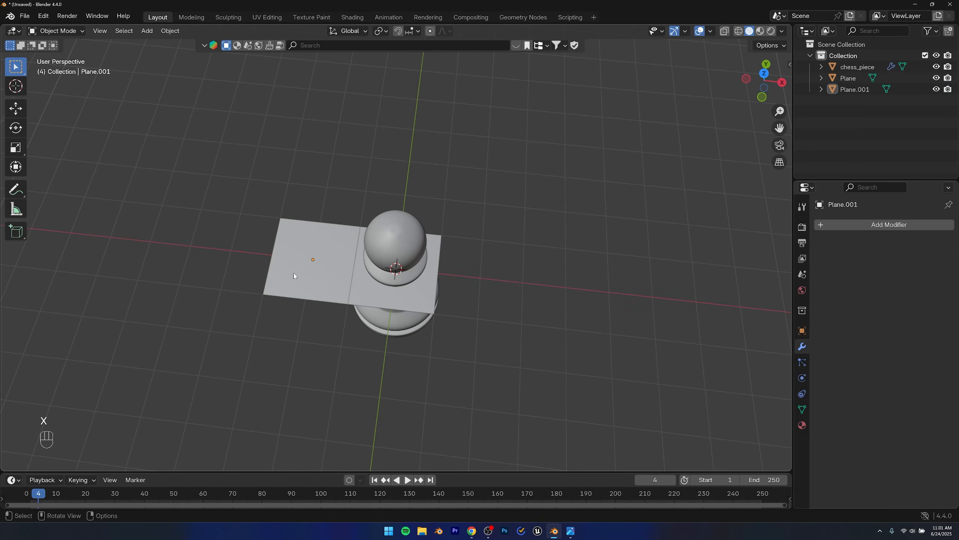
click(299, 263)
key(Delete)
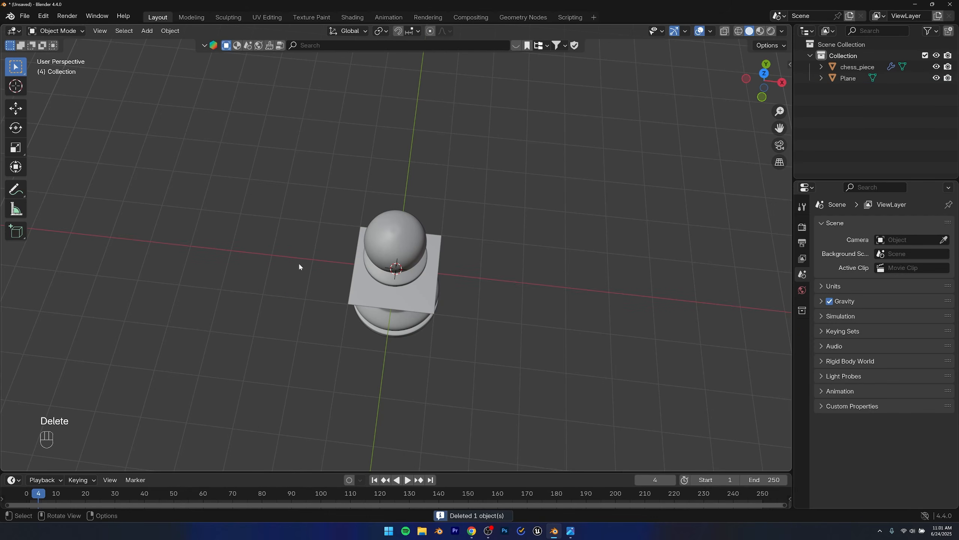
Step: Scale the plane up about 8 times, and enlarge it further to make a wide board around the pawn
click(378, 296)
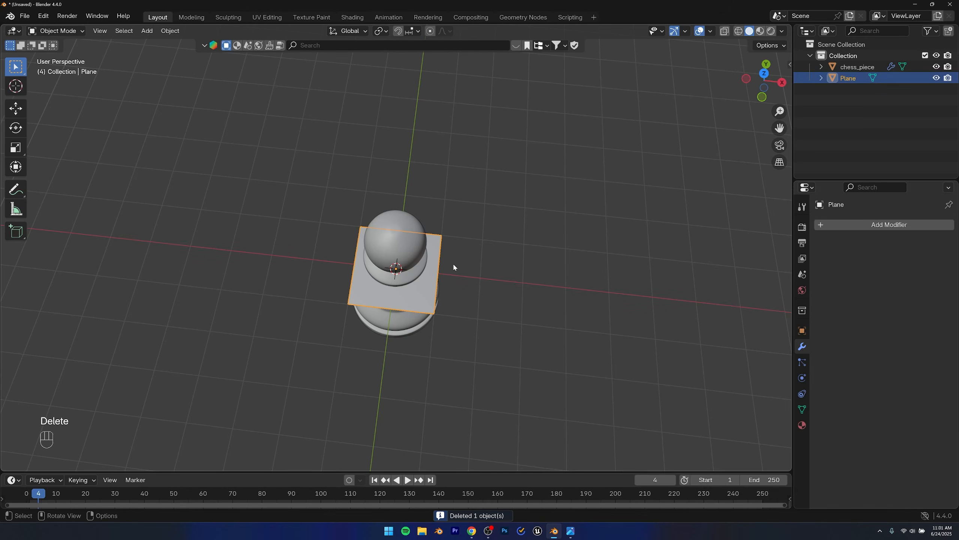
key(s)
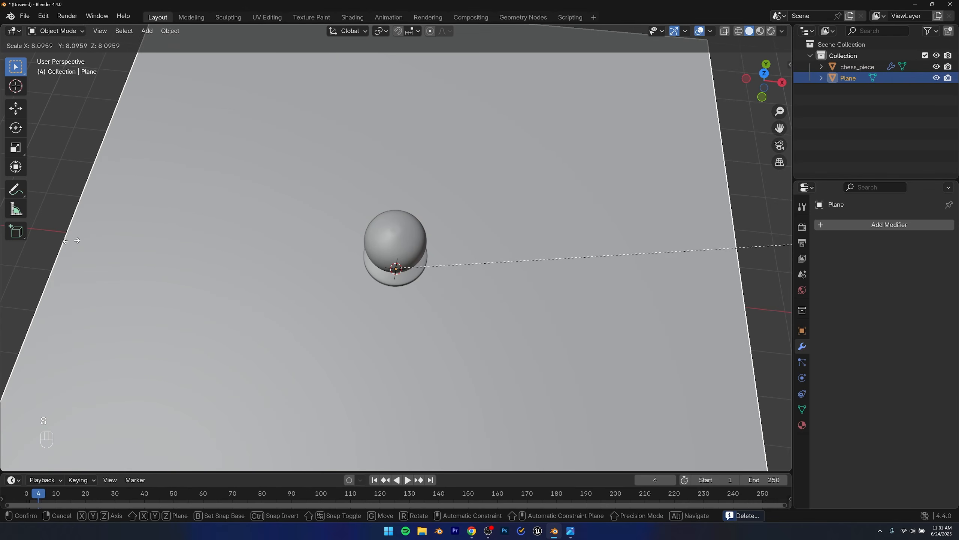
click(71, 240)
scroll(227, 276, down, 6)
middle_drag(281, 308, 467, 231)
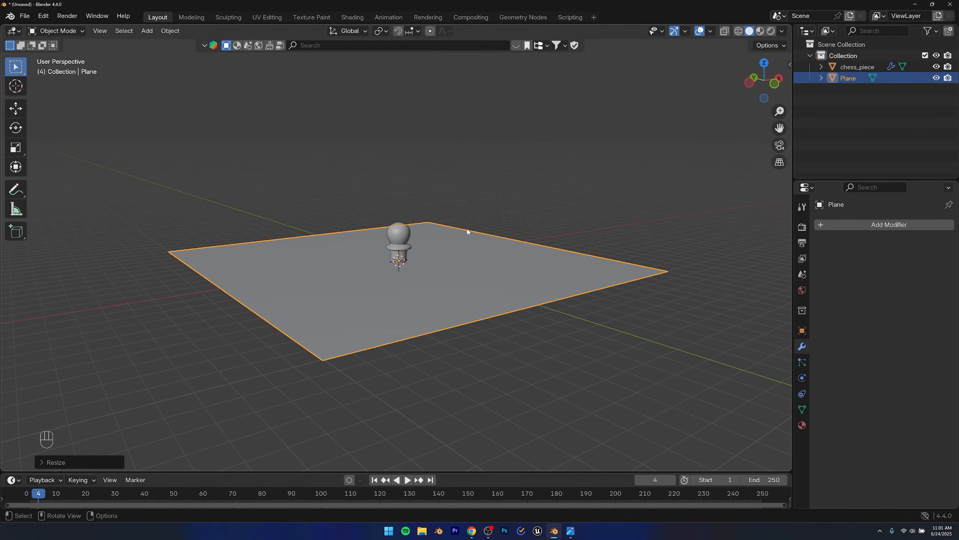
key(s)
click(499, 236)
scroll(457, 274, up, 3)
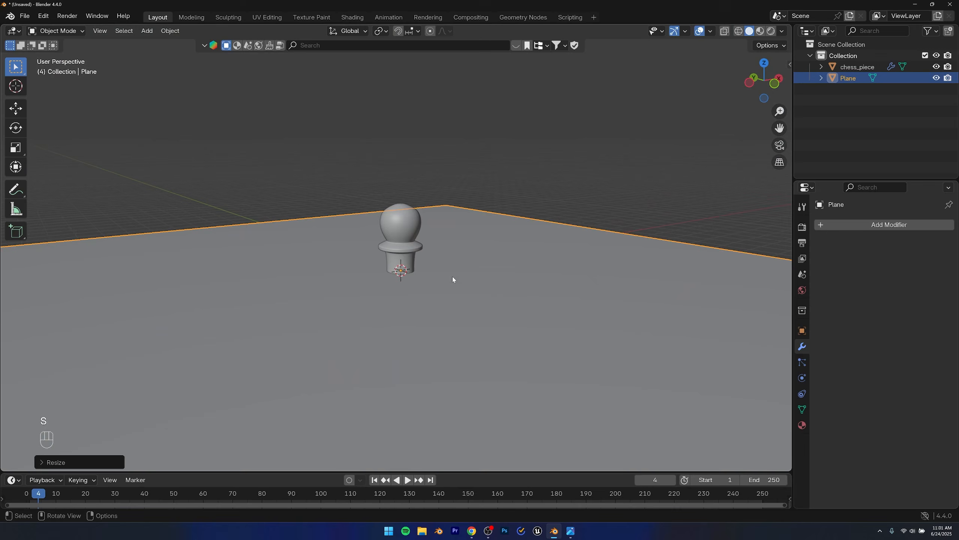
Step: Lower the plane along the Z axis to the underside of the pawn's base
alt+middle_drag(453, 276, 414, 252)
scroll(413, 261, up, 3)
alt+middle_drag(408, 289, 408, 237)
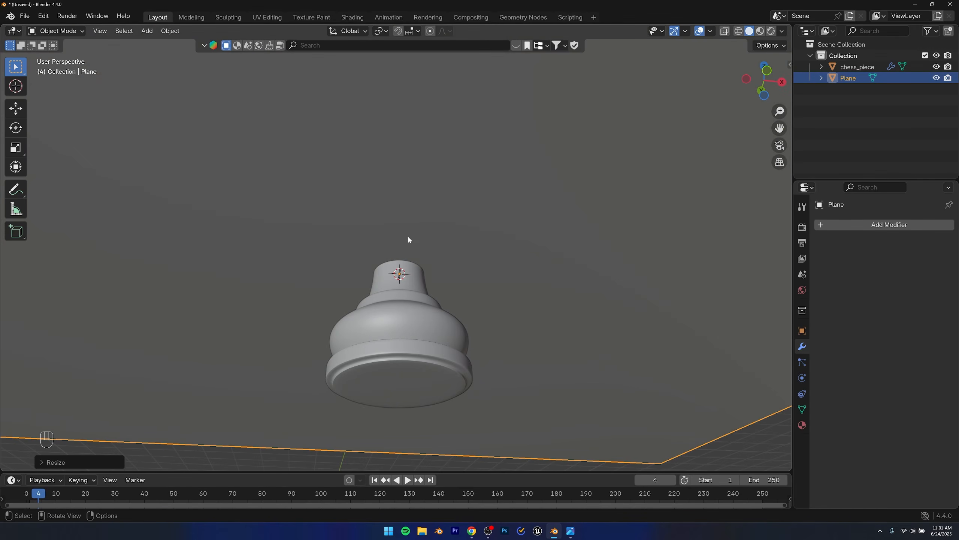
key(g)
key(z)
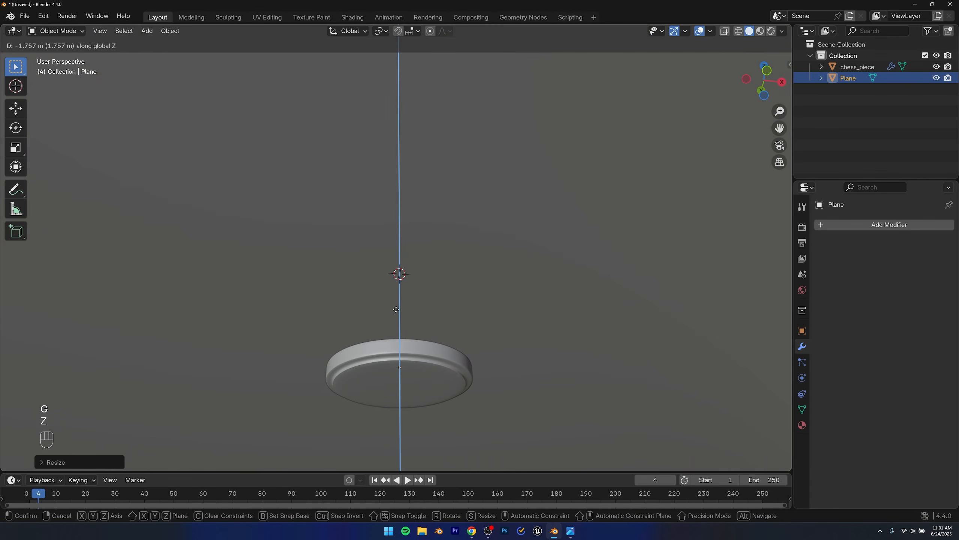
click(397, 329)
key(ctrl+z)
key(ctrl+shift+z)
key(ctrl+z)
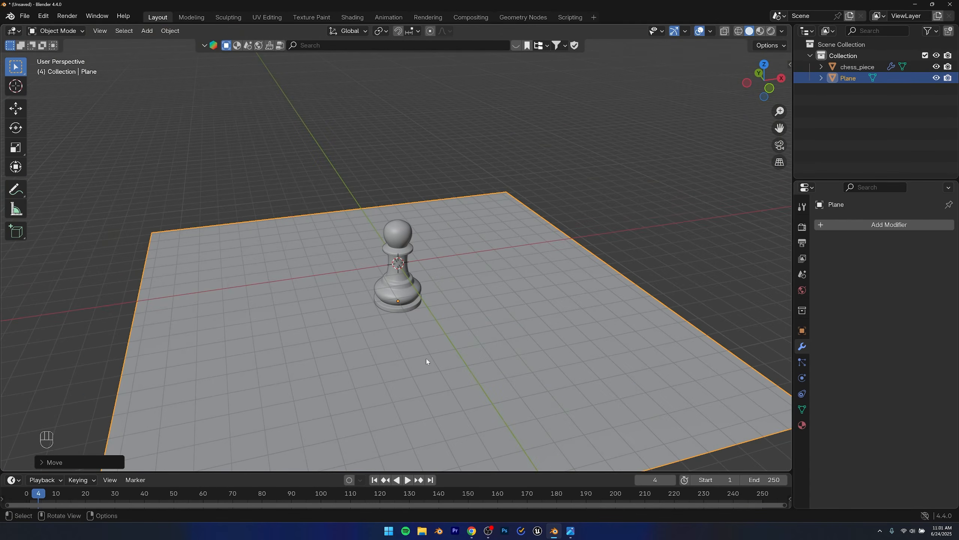
Step: Cut the plane with six evenly spaced edge loops in one direction, leaving them centred without sliding
click(510, 145)
scroll(471, 268, down, 2)
click(471, 268)
alt+drag(444, 294, 438, 312)
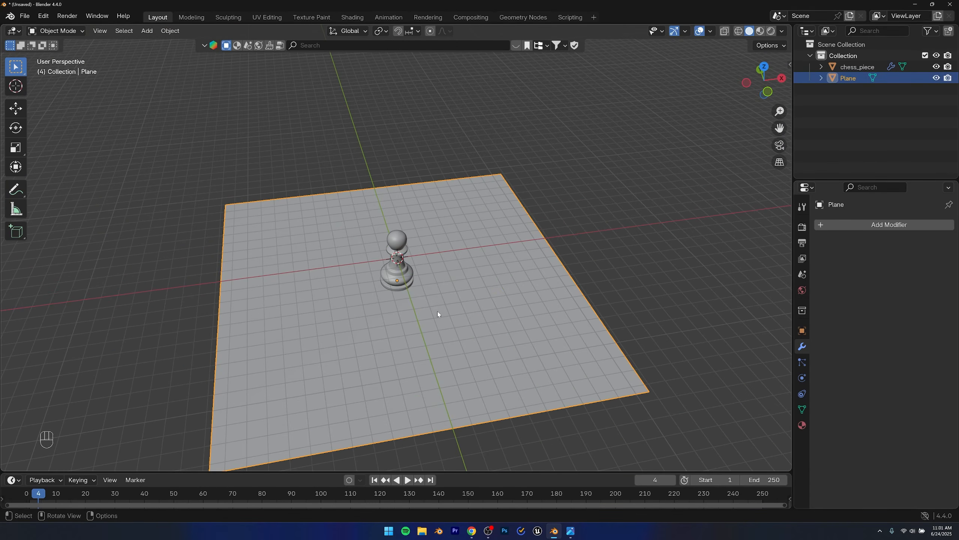
key(Tab)
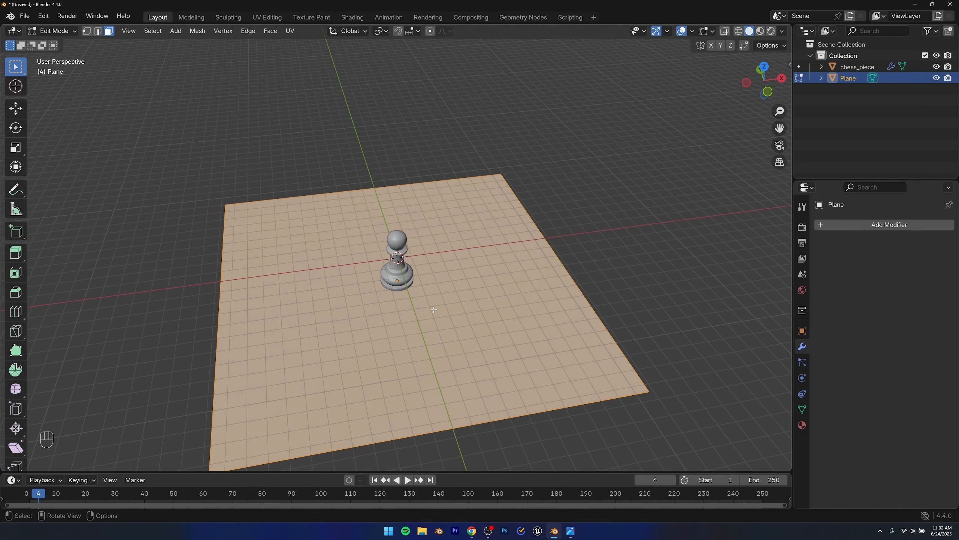
key(ctrl)
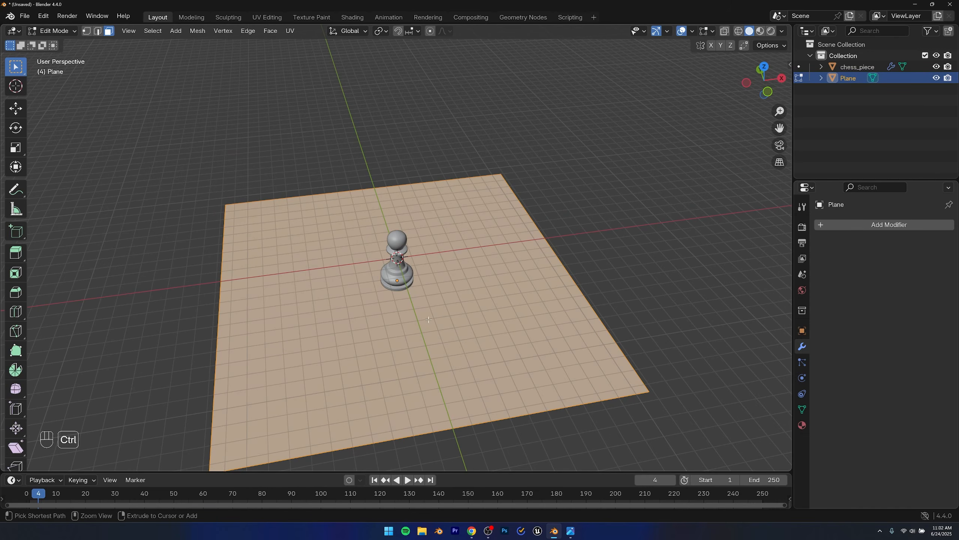
key(ctrl+r)
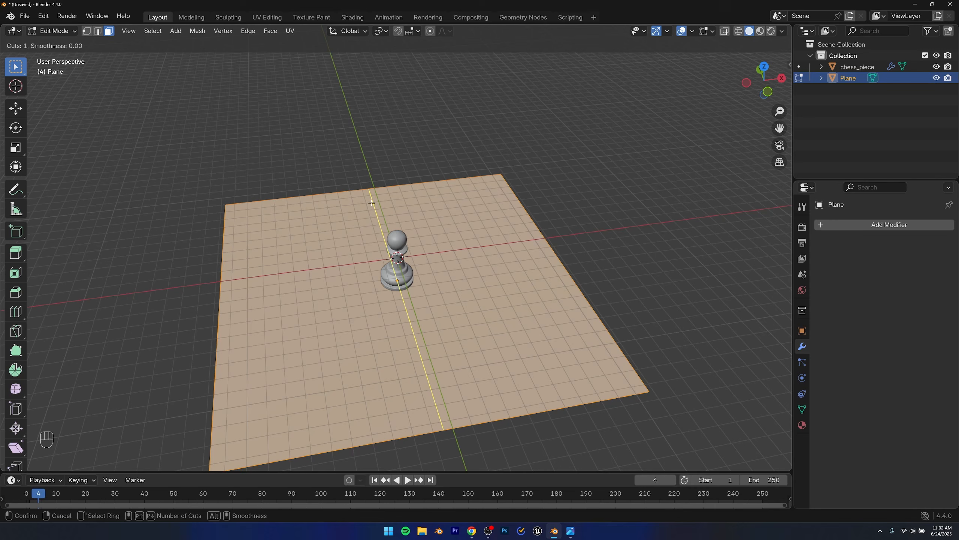
scroll(371, 203, up, 5)
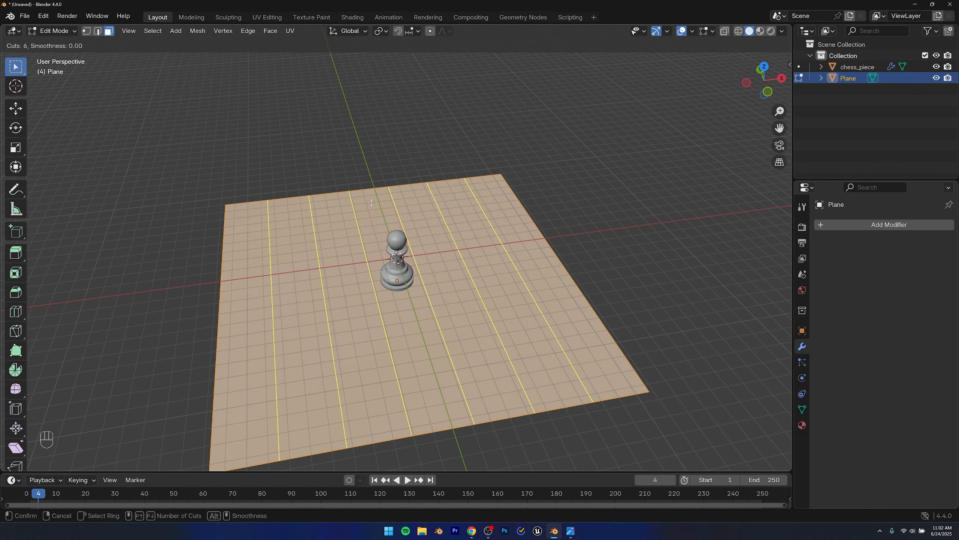
scroll(371, 204, up, 1)
scroll(371, 203, down, 1)
click(371, 203)
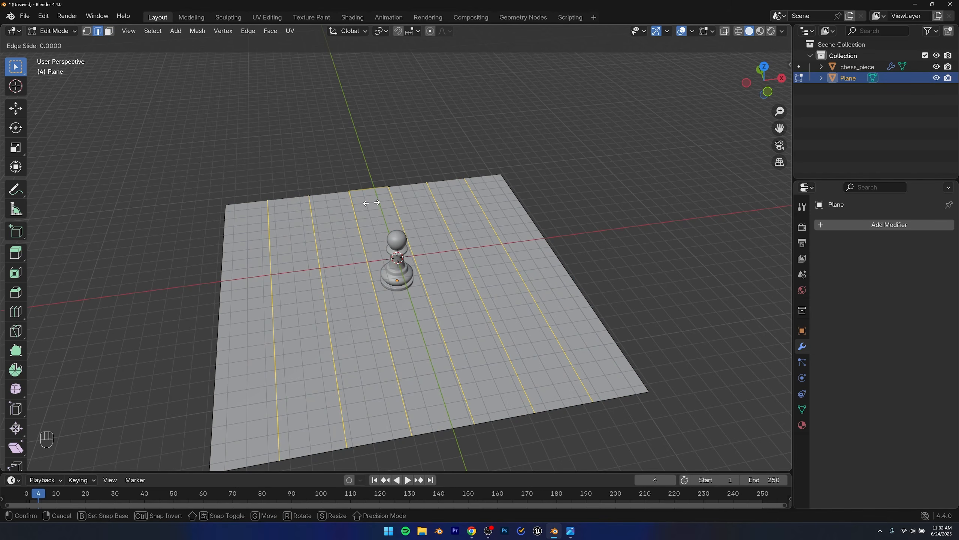
right_click(378, 203)
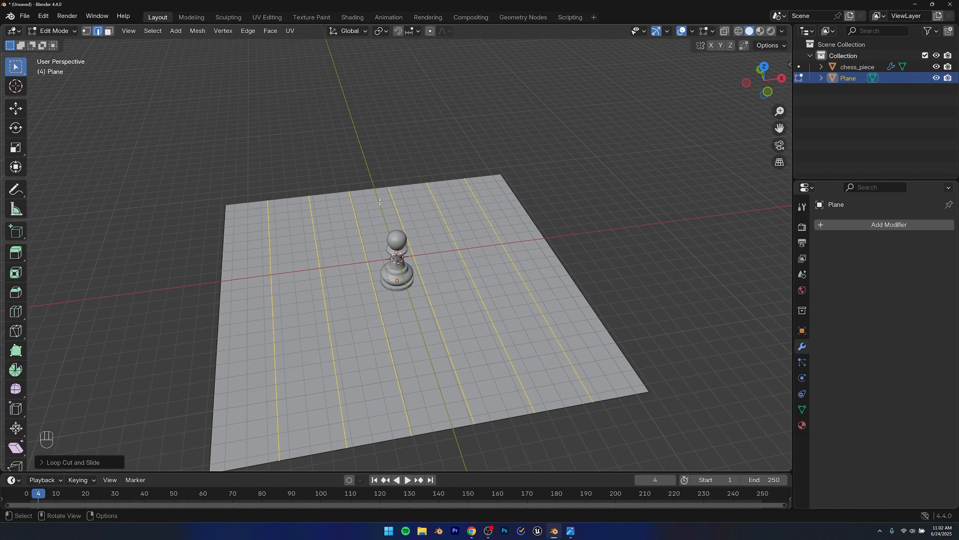
Step: Add six evenly spaced crosswise loop cuts without sliding to form a seven-by-seven grid, and return to Object Mode
key(ctrl+r)
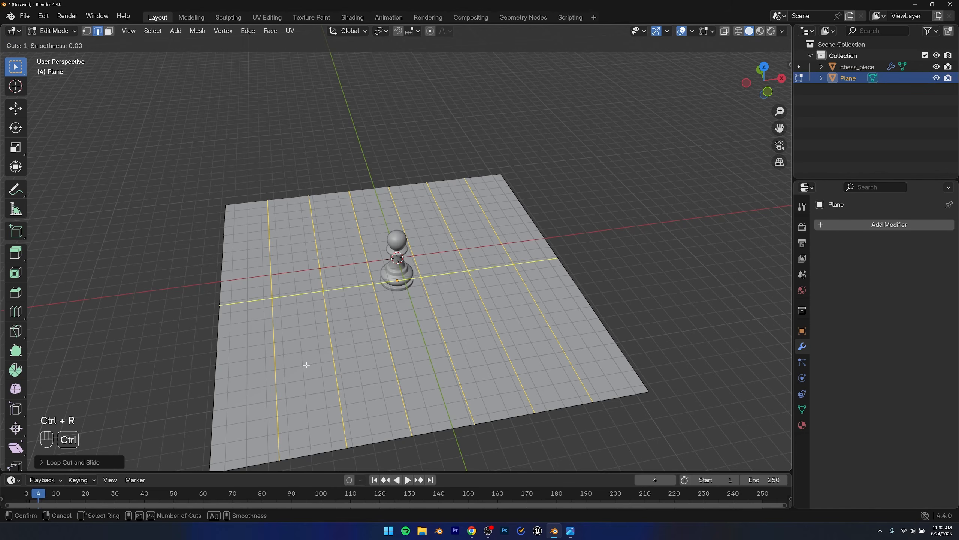
scroll(270, 337, up, 5)
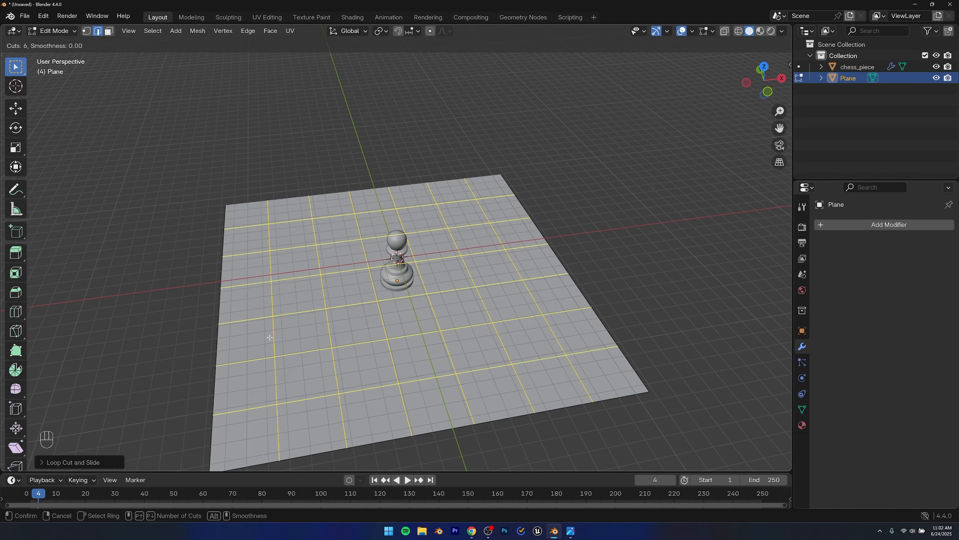
click(270, 337)
right_click(274, 328)
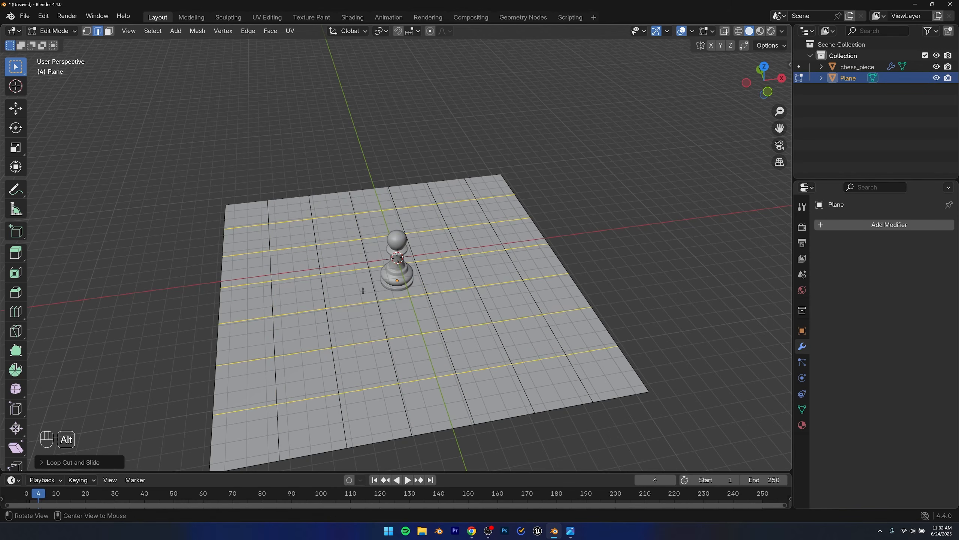
alt+middle_drag(359, 305, 428, 289)
scroll(436, 191, up, 3)
scroll(429, 289, down, 5)
key(Tab)
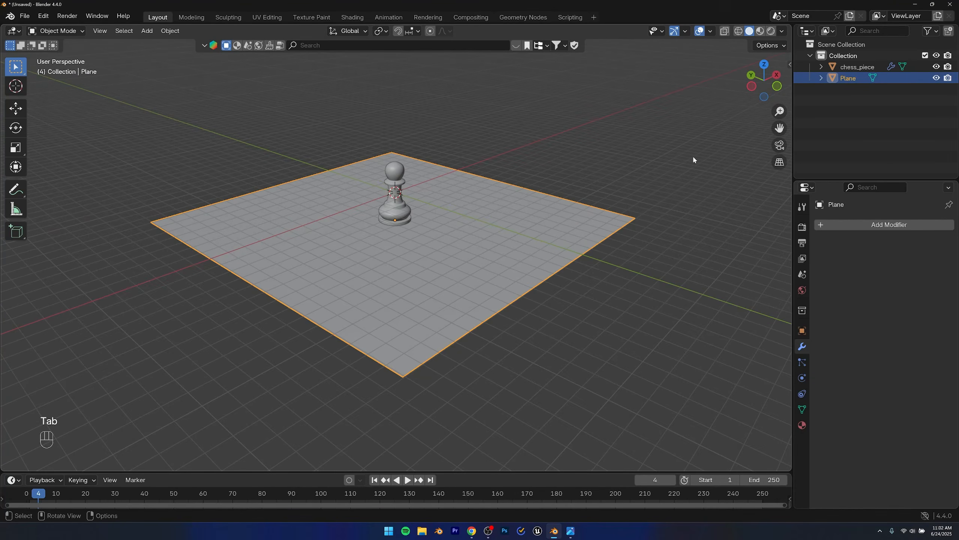
Step: Raise the pawn and the board plane together along the Z axis so the board sits above the floor grid
shift+click(391, 224)
key(g)
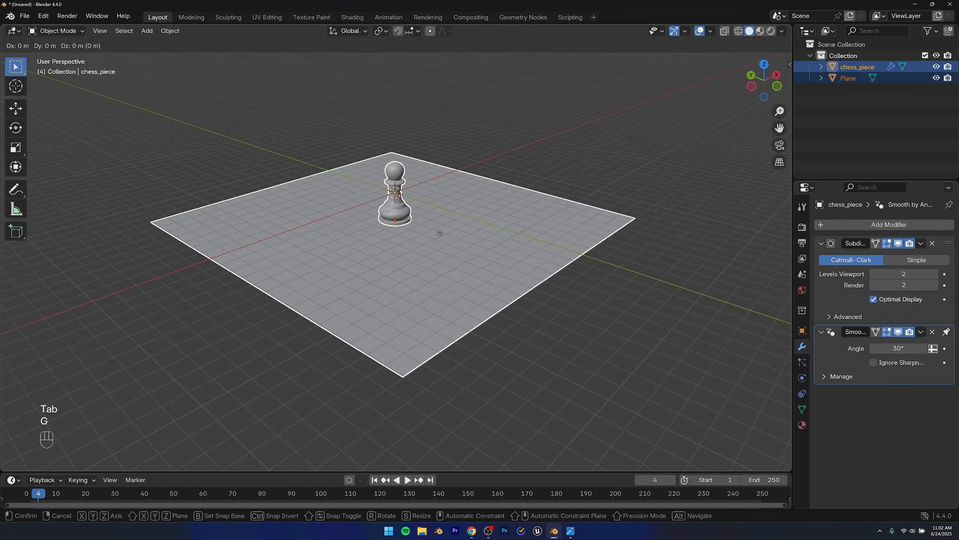
key(z)
click(444, 180)
alt+shift+drag(442, 223, 380, 332)
Step: Select only the board plane and open its mesh in Edit Mode with face selection active
click(467, 357)
click(413, 277)
key(Tab)
scroll(418, 287, up, 2)
scroll(380, 332, down, 2)
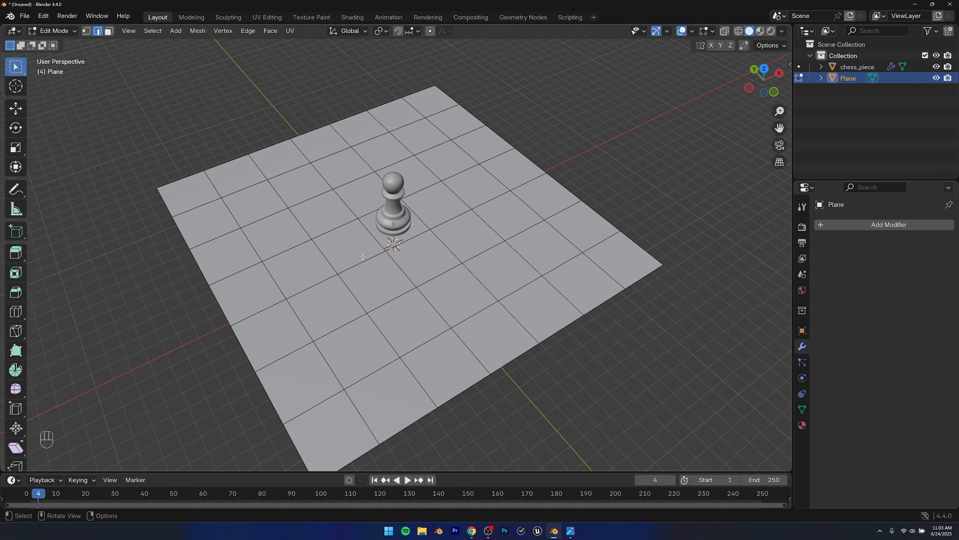
scroll(415, 296, down, 2)
middle_drag(404, 296, 400, 276)
scroll(393, 297, up, 3)
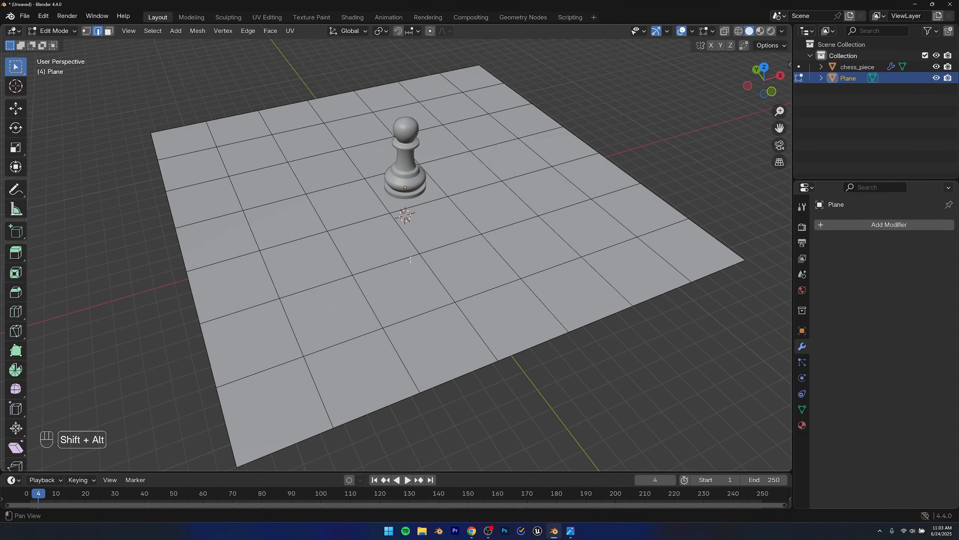
click(299, 415)
key(3)
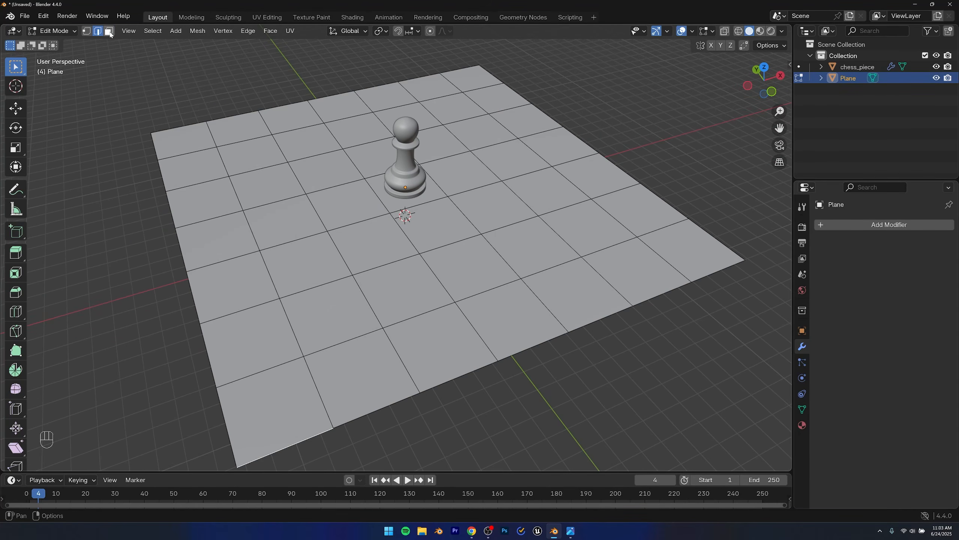
Step: Try selecting alternating squares along the board's first two columns to outline the checker pattern, and clear the selection
click(277, 408)
shift+click(232, 287)
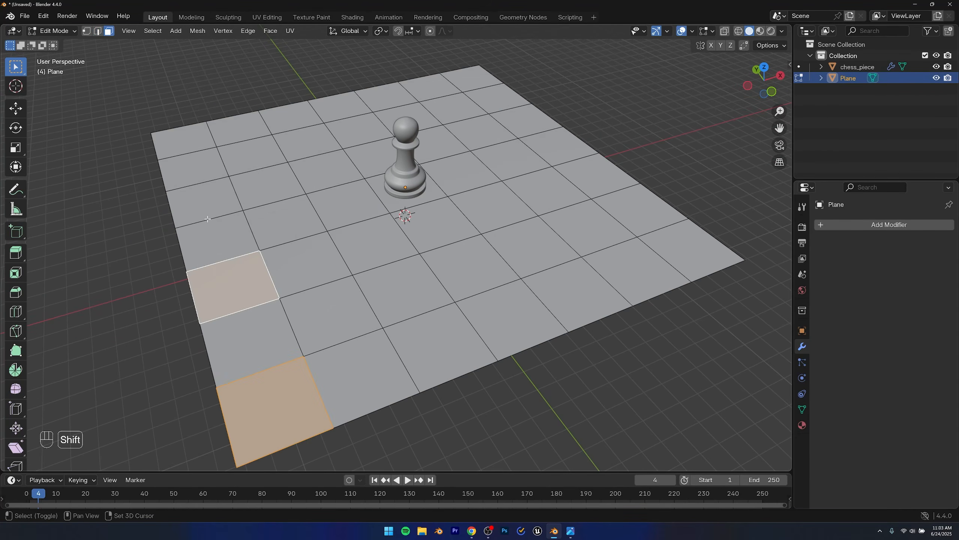
shift+click(204, 202)
shift+click(219, 143)
shift+click(251, 154)
shift+click(297, 230)
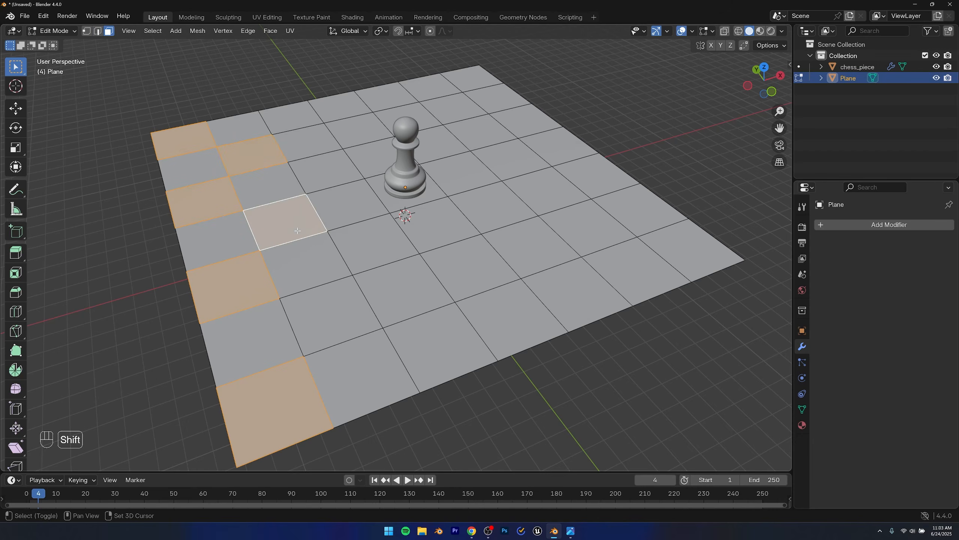
shift+click(314, 294)
click(483, 414)
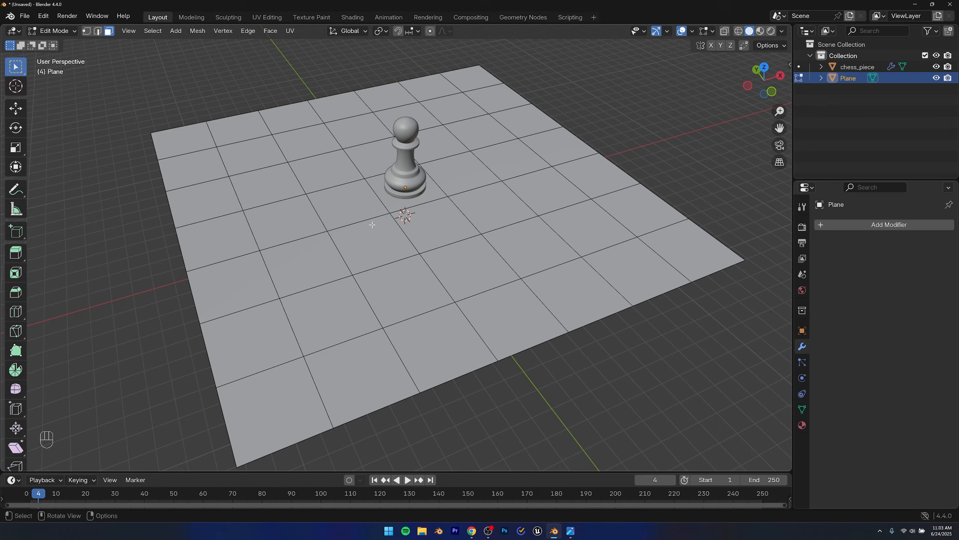
Step: Return from editing the board plane to Object Mode and select the pawn
key(Tab)
click(615, 135)
click(508, 310)
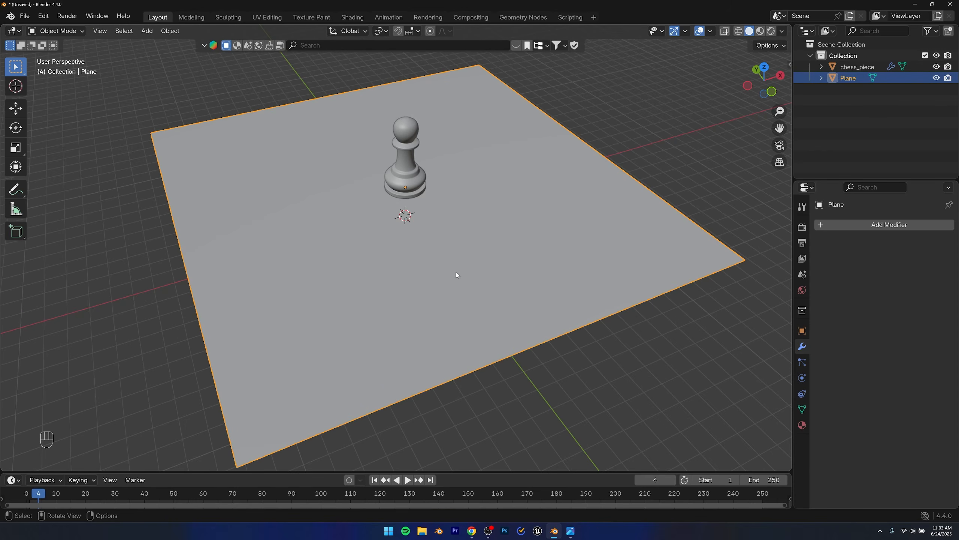
click(413, 184)
scroll(434, 180, up, 3)
alt+shift+middle_drag(441, 176, 432, 316)
alt+middle_drag(432, 316, 364, 279)
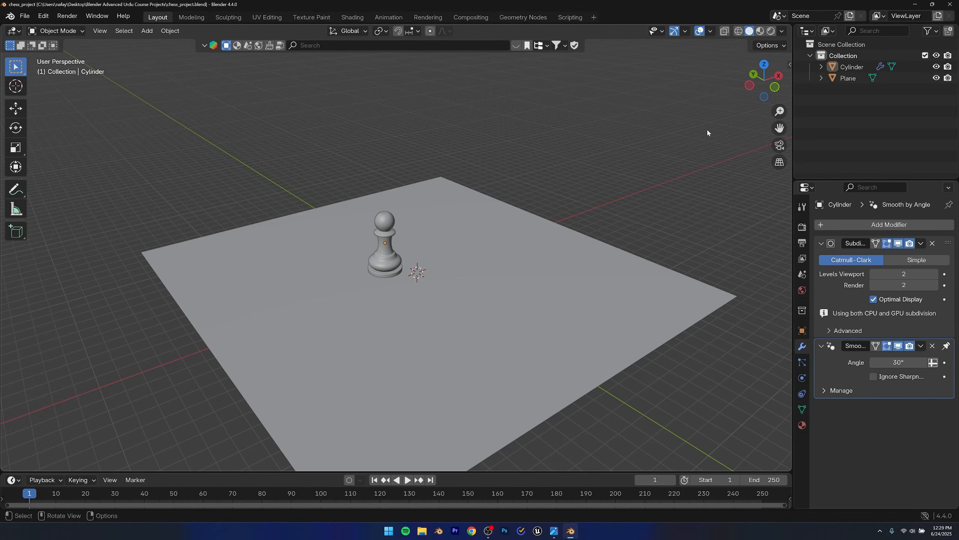
Step: Look over the pawn on its board with nothing left selected, and save the chess_project file
click(382, 267)
scroll(379, 261, up, 4)
scroll(404, 314, down, 4)
click(495, 158)
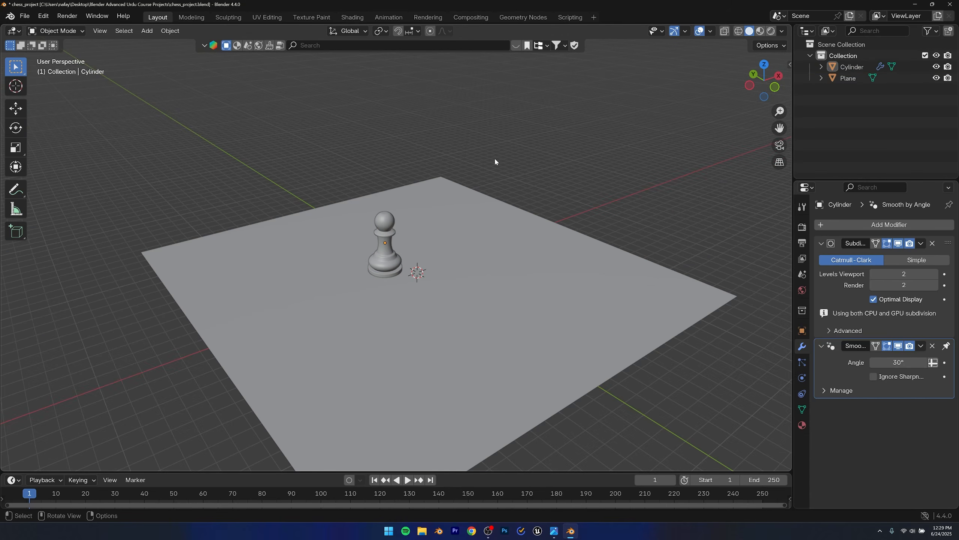
middle_drag(495, 162, 362, 284)
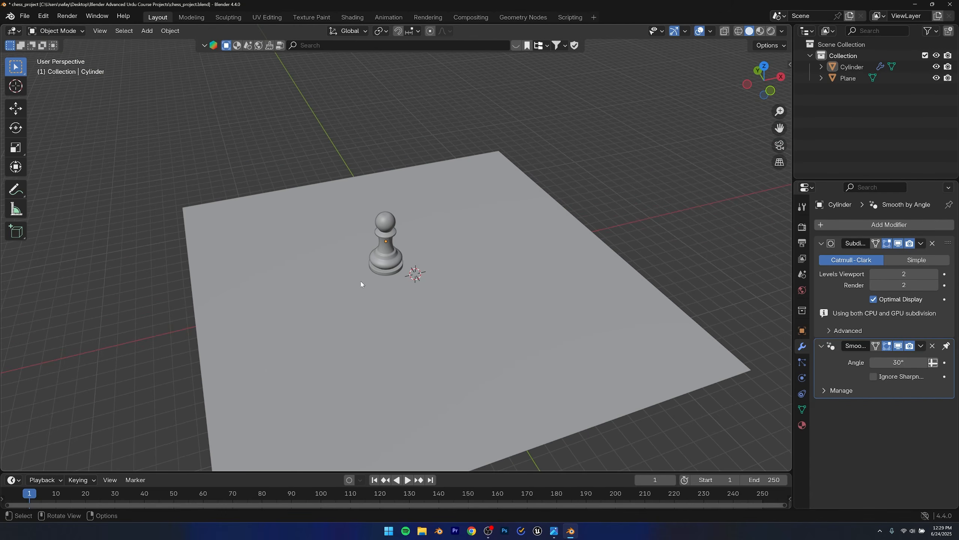
key(ctrl+s)
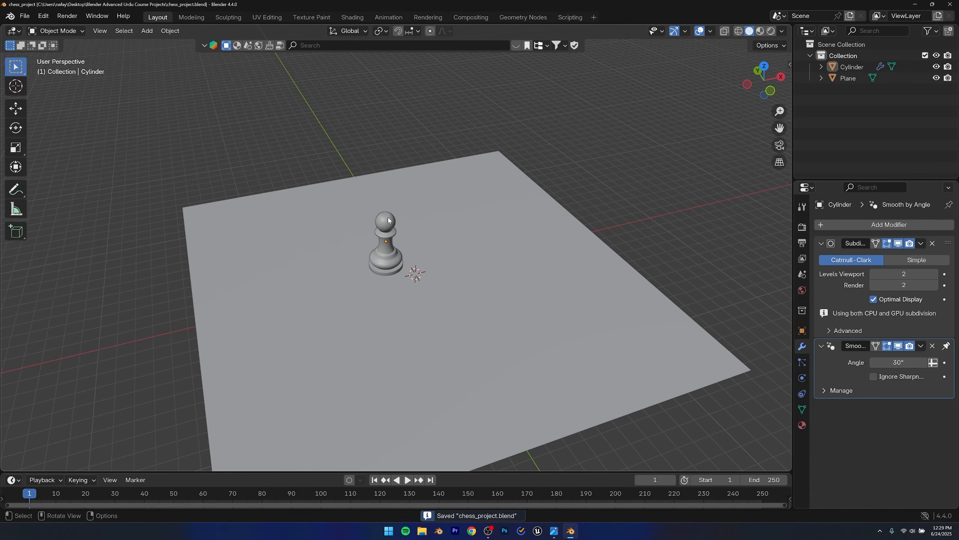
click(385, 218)
click(425, 227)
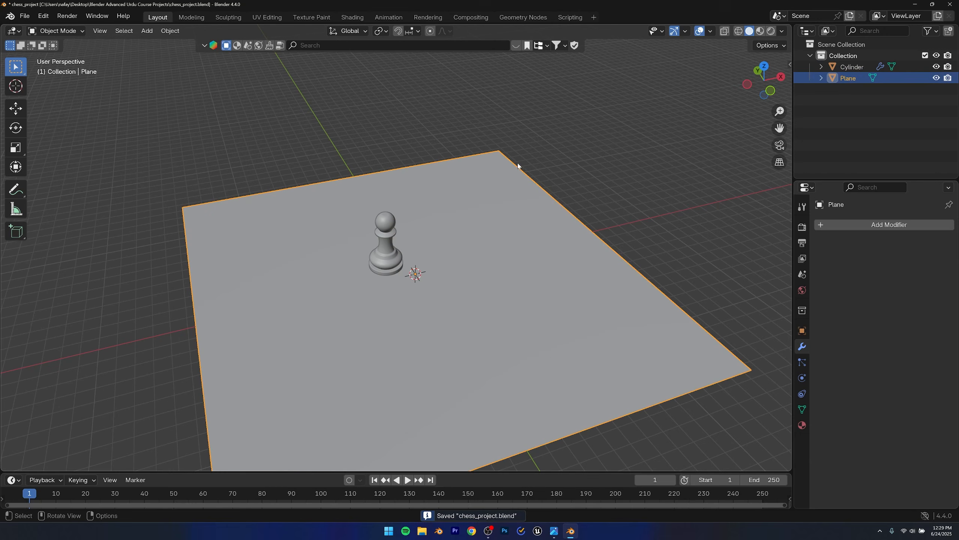
click(578, 145)
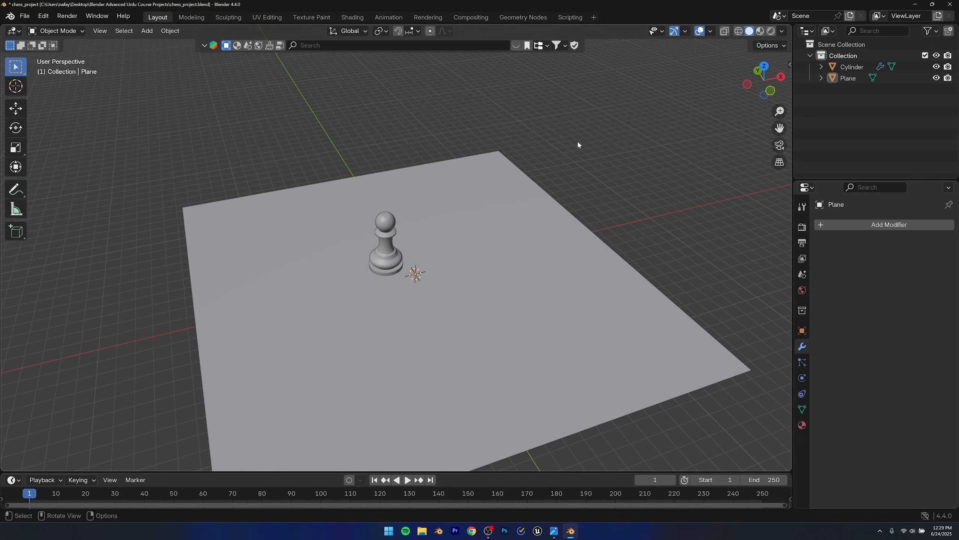
scroll(473, 249, down, 2)
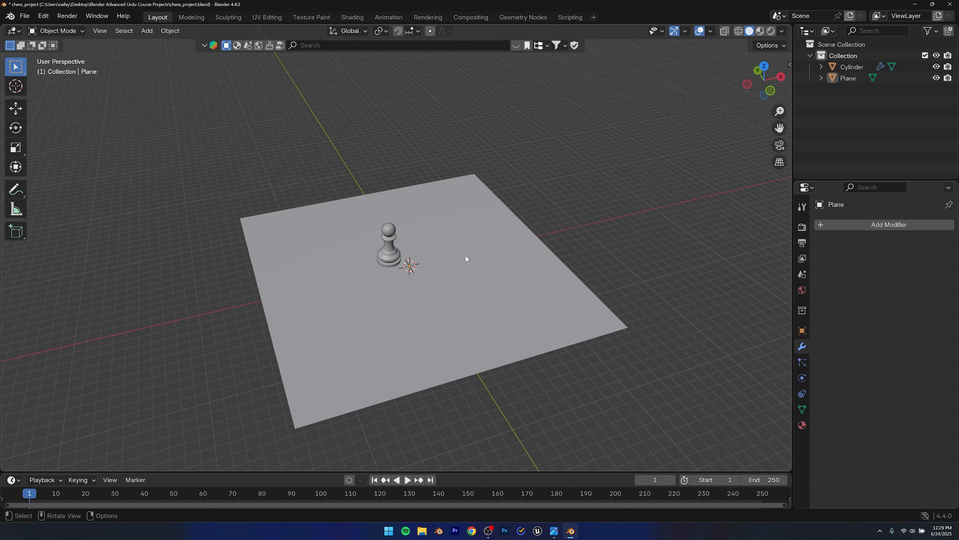
click(485, 223)
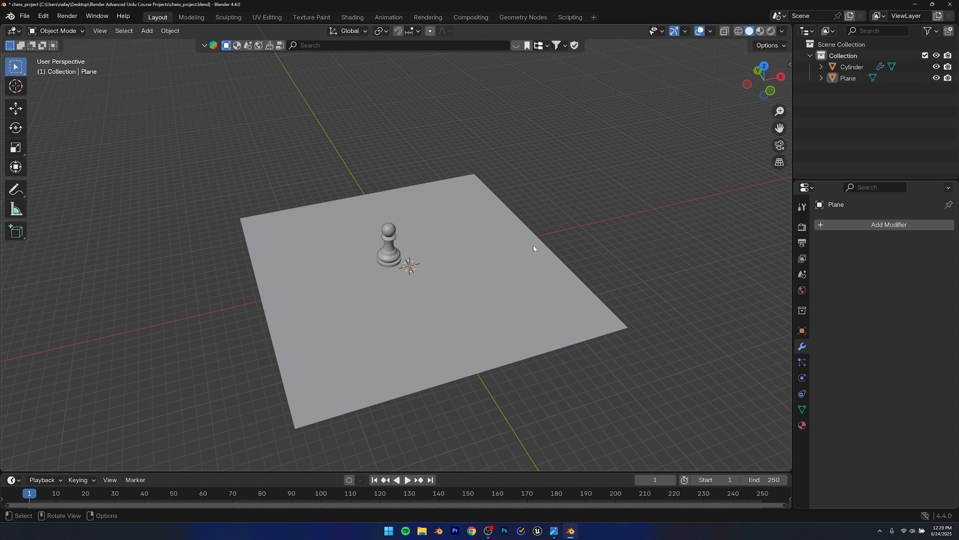
middle_drag(534, 246, 592, 396)
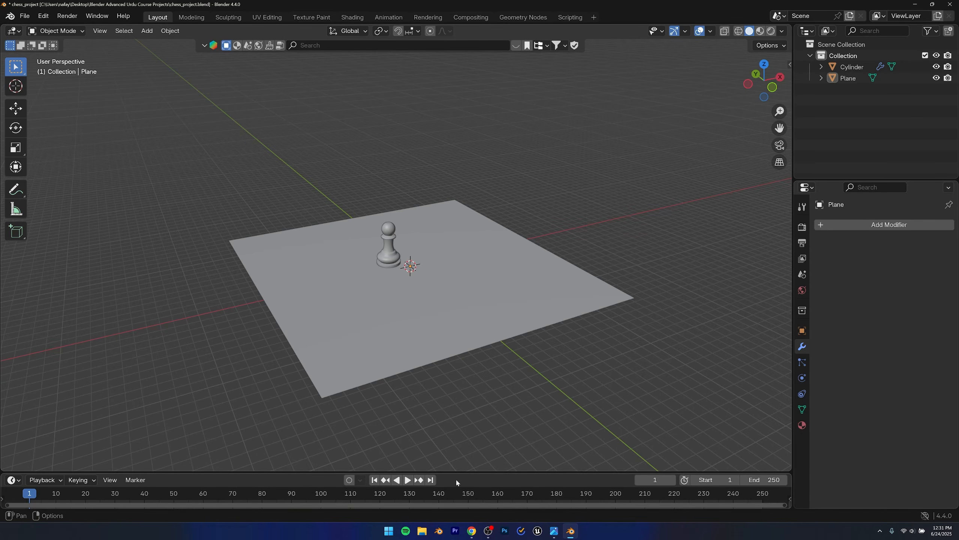
Step: Switch to Chrome, open the Poly Haven site from the search results, and go to its texture library
click(473, 535)
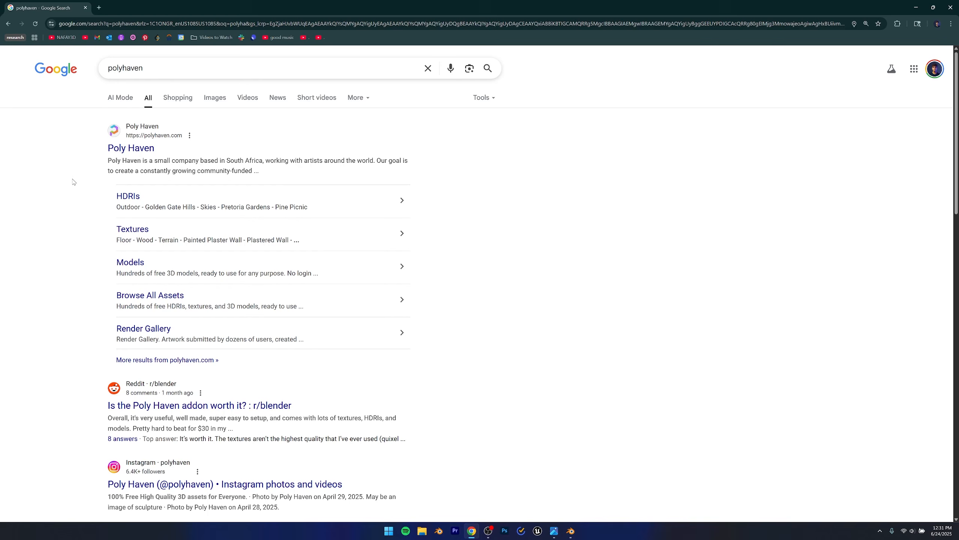
click(571, 531)
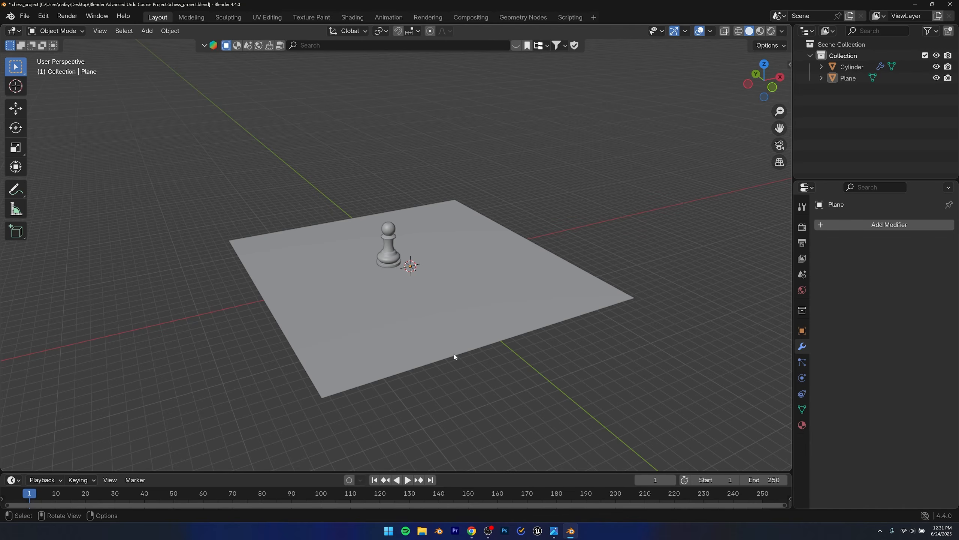
click(472, 531)
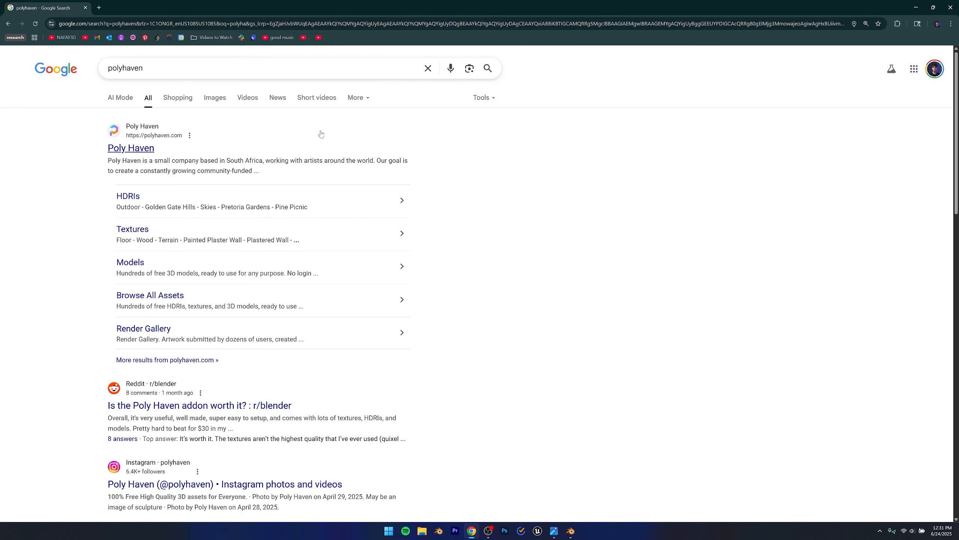
click(130, 148)
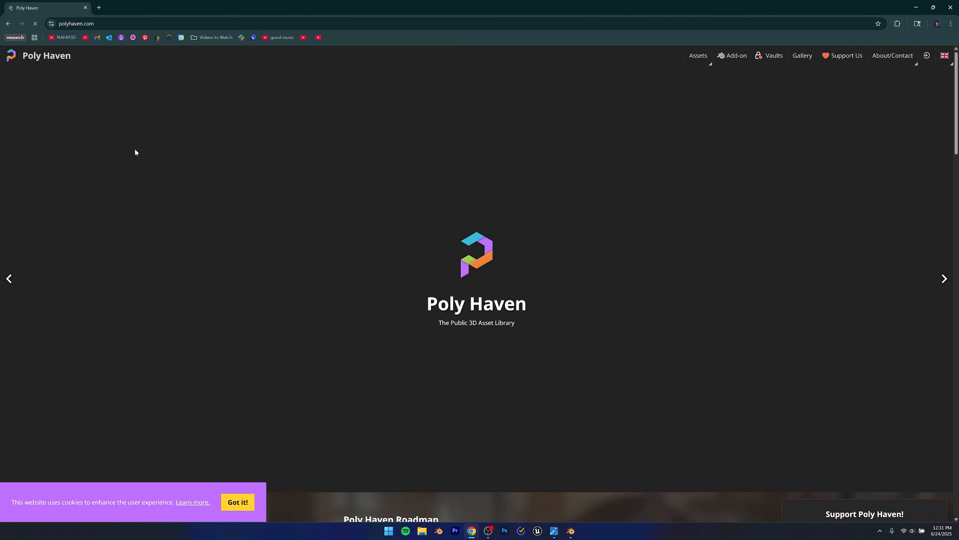
scroll(370, 325, down, 5)
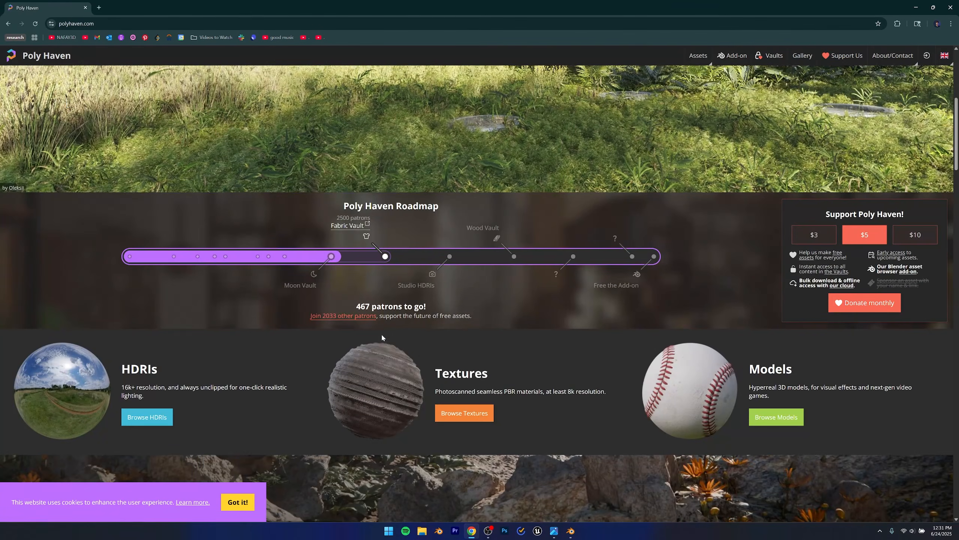
scroll(380, 334, down, 2)
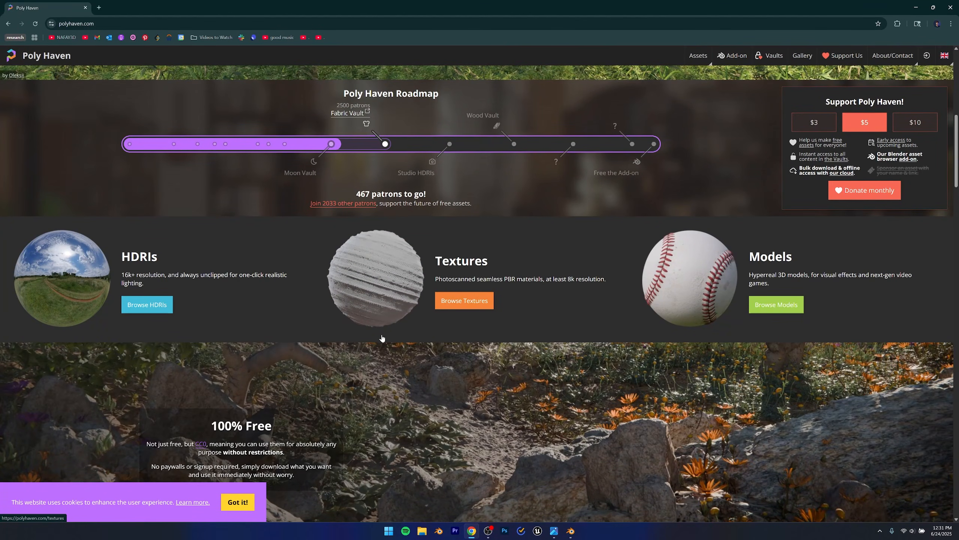
click(461, 303)
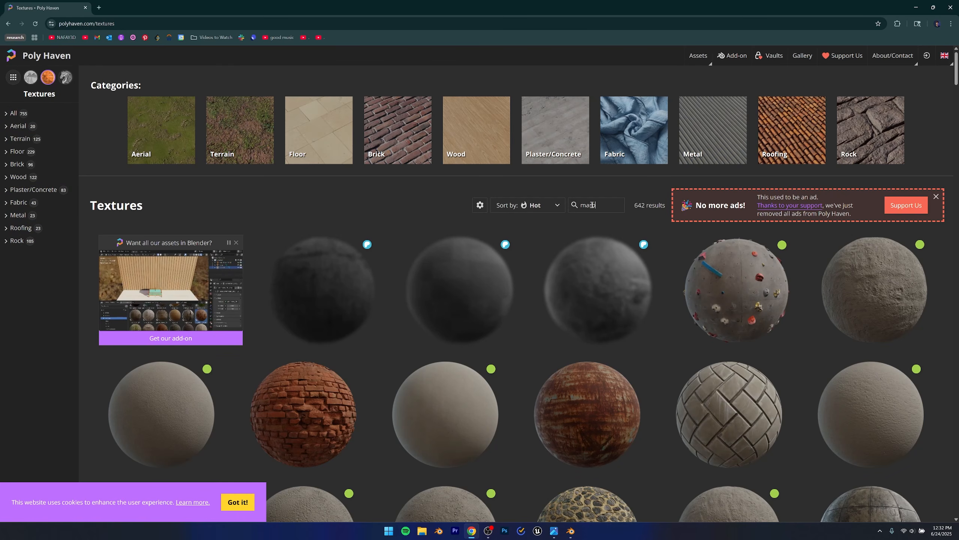
Step: Search the Poly Haven textures for "marble" and look through the matching materials
text(ble)
scroll(578, 206, down, 3)
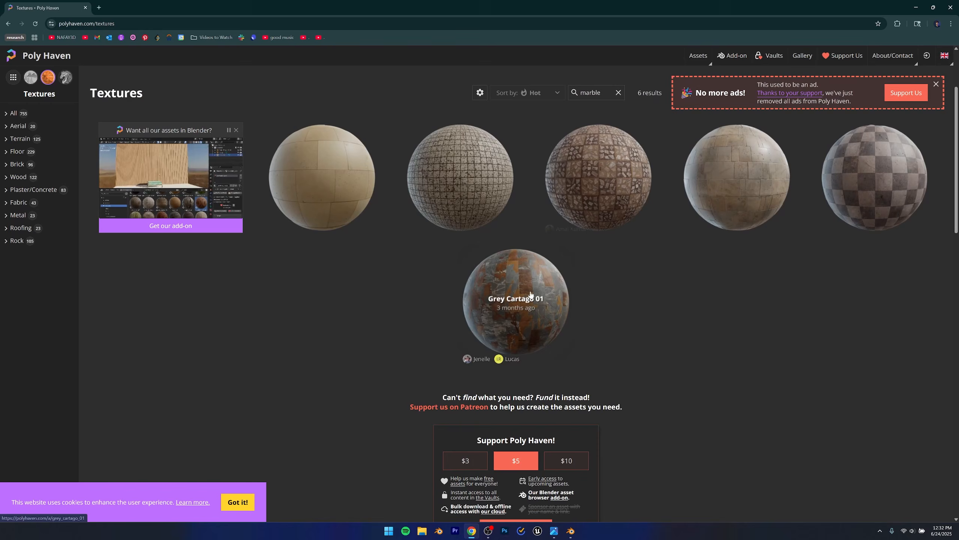
scroll(396, 347, up, 2)
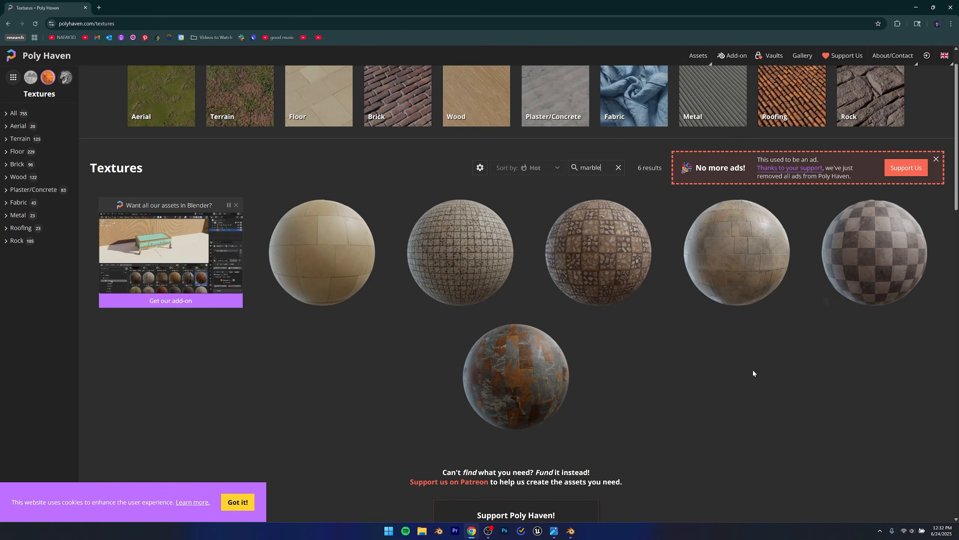
scroll(632, 403, up, 1)
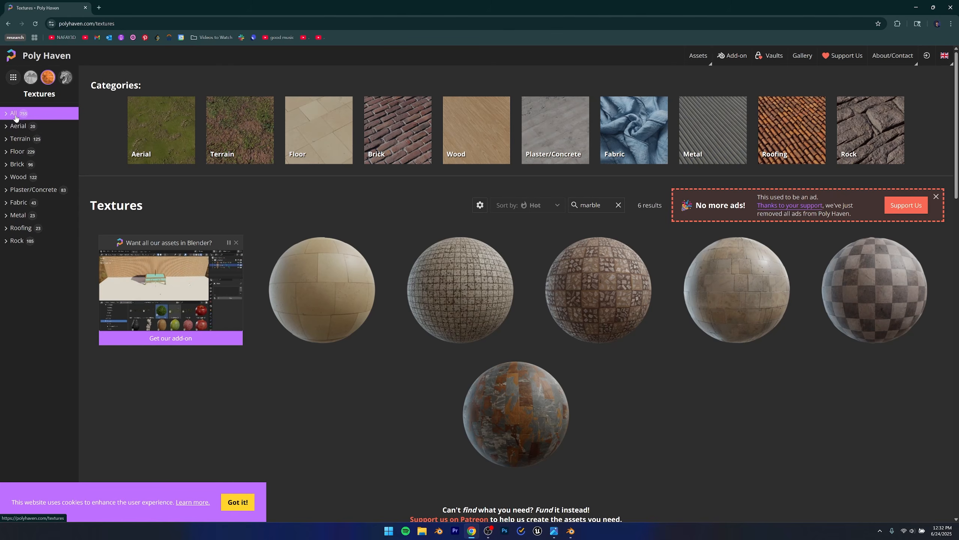
Step: Check the Metal, Fabric and Rock texture categories, clearing the marble search to browse all Rock materials
click(5, 215)
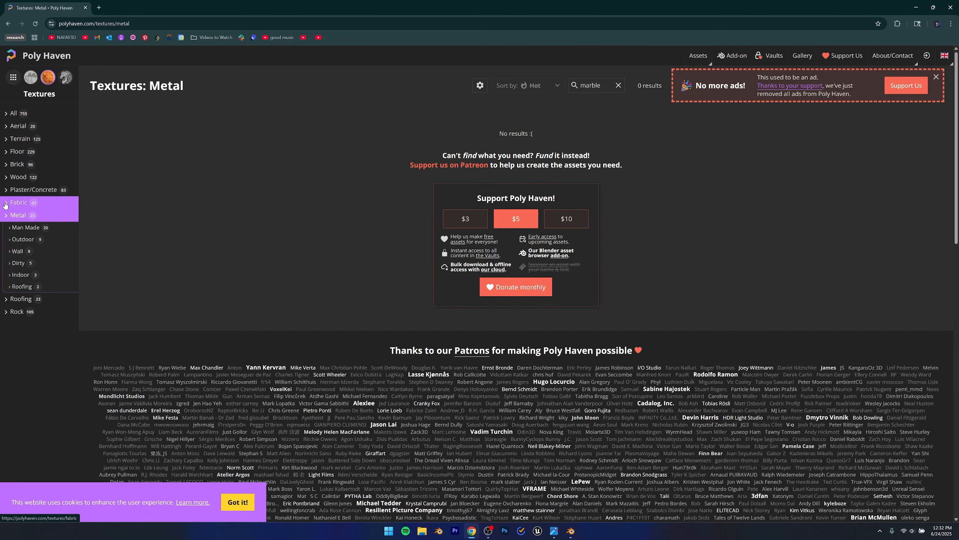
click(6, 204)
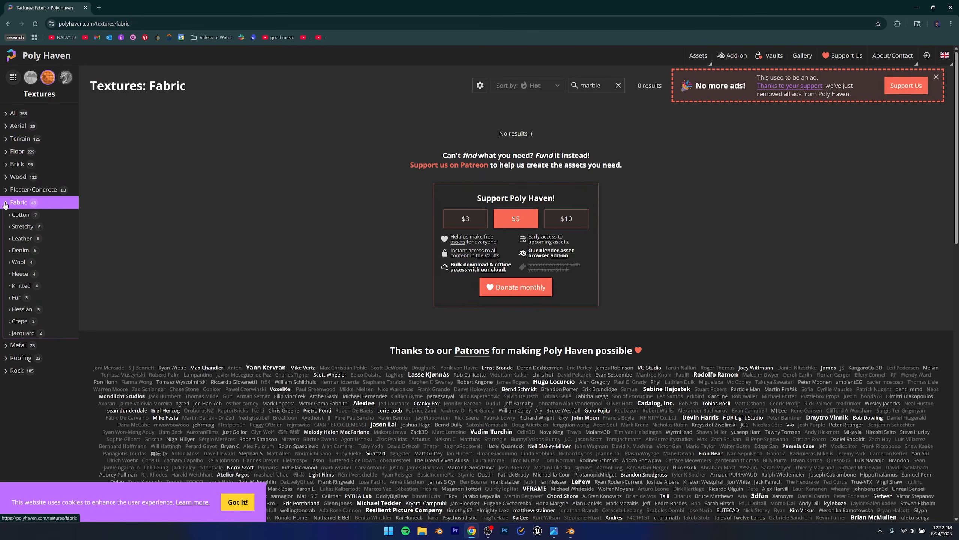
click(15, 370)
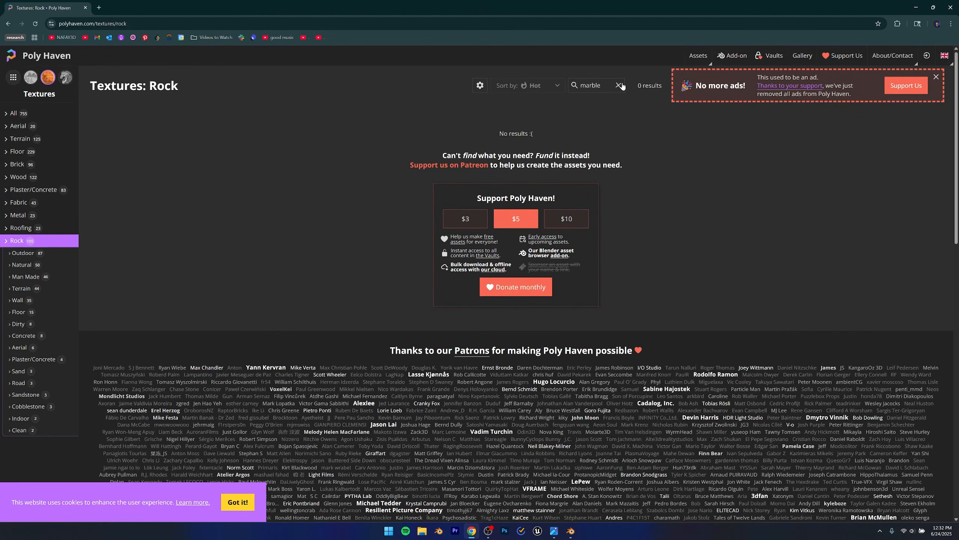
scroll(417, 236, down, 8)
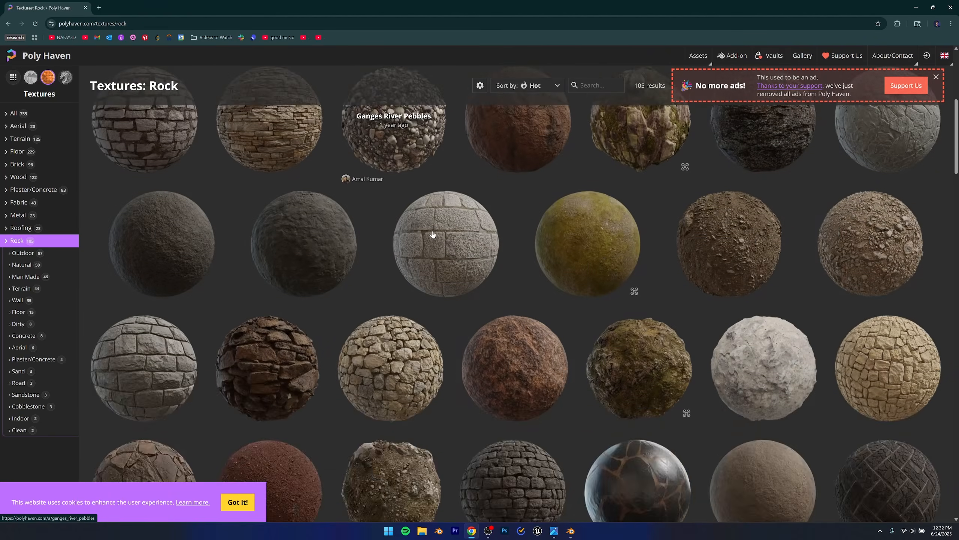
scroll(435, 244, down, 15)
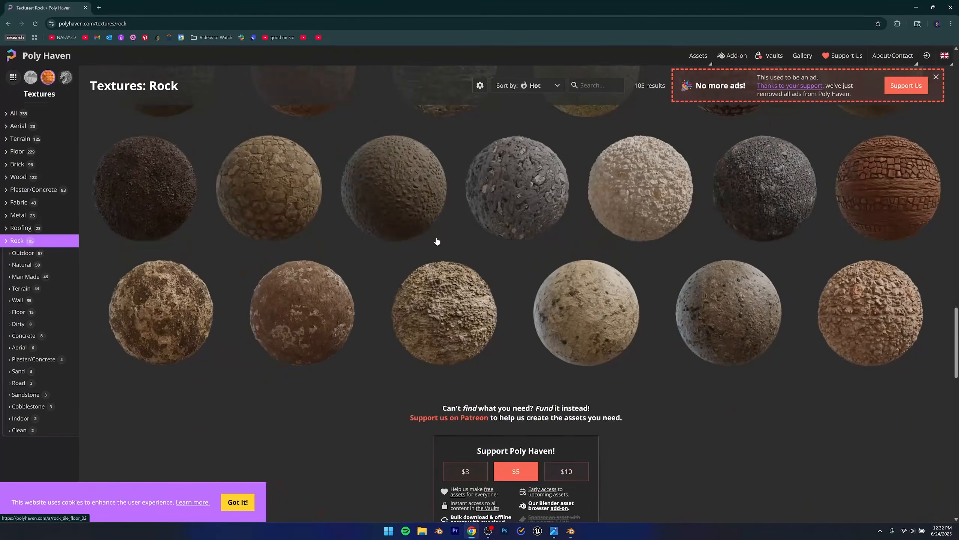
scroll(436, 240, up, 20)
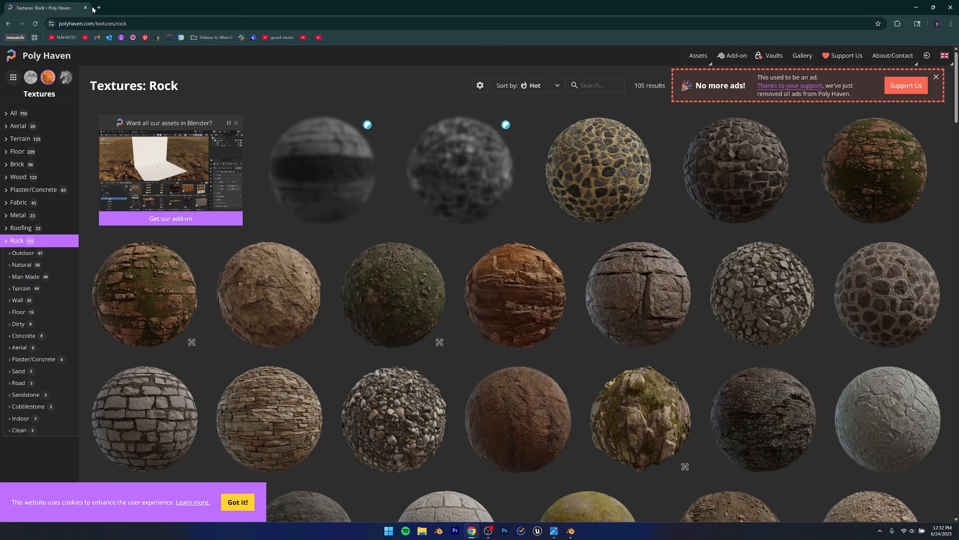
Step: Search Google for "marble pbr texture" in a new browser tab
click(98, 7)
text(ma)
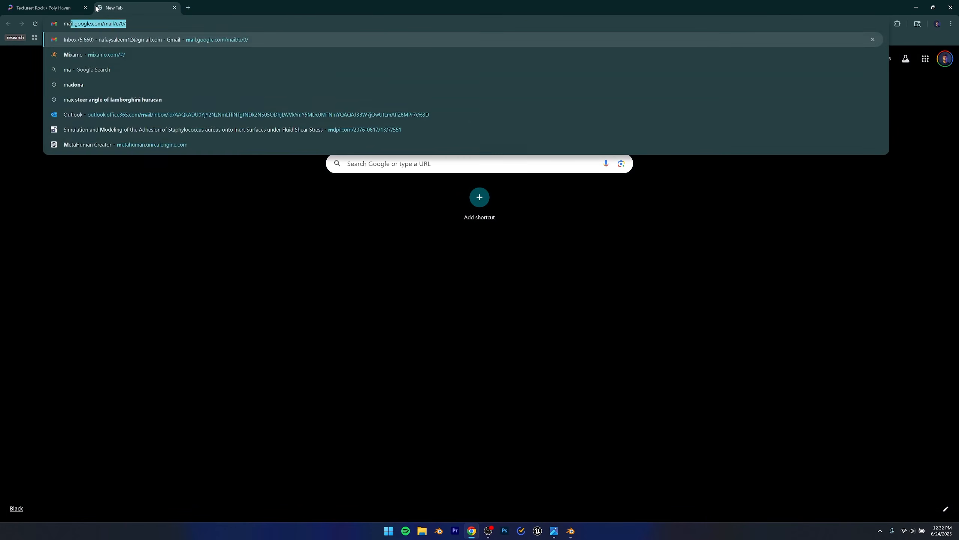
text(rble p)
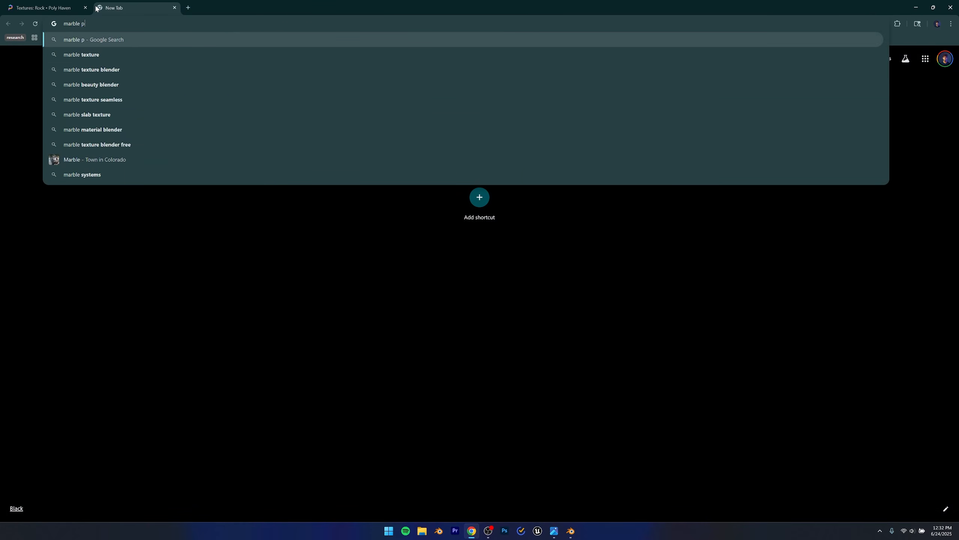
text(br te)
key(Return)
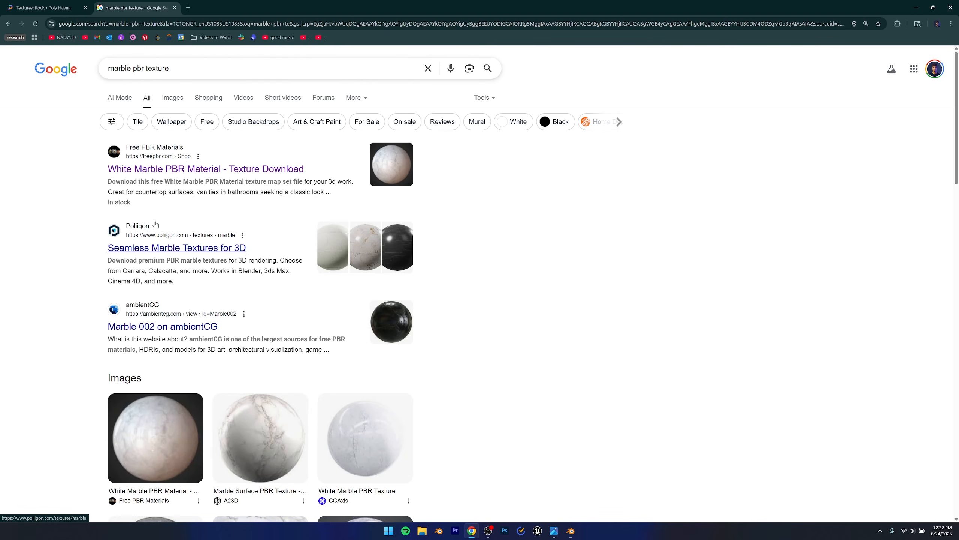
Step: Open Poliigon's Seamless Marble Textures result in its own tab and browse the available marble materials
right_click(166, 252)
click(180, 256)
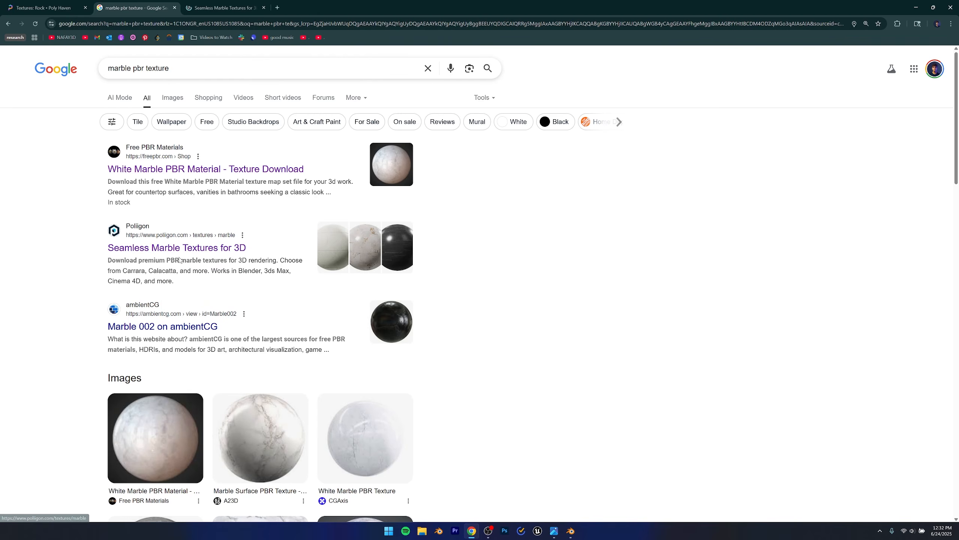
key(ctrl+Tab)
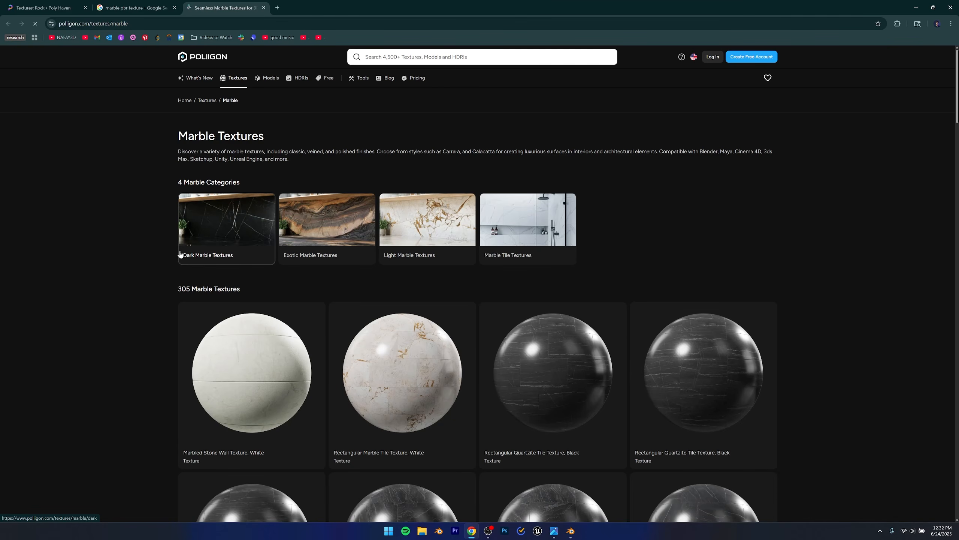
scroll(95, 327, down, 10)
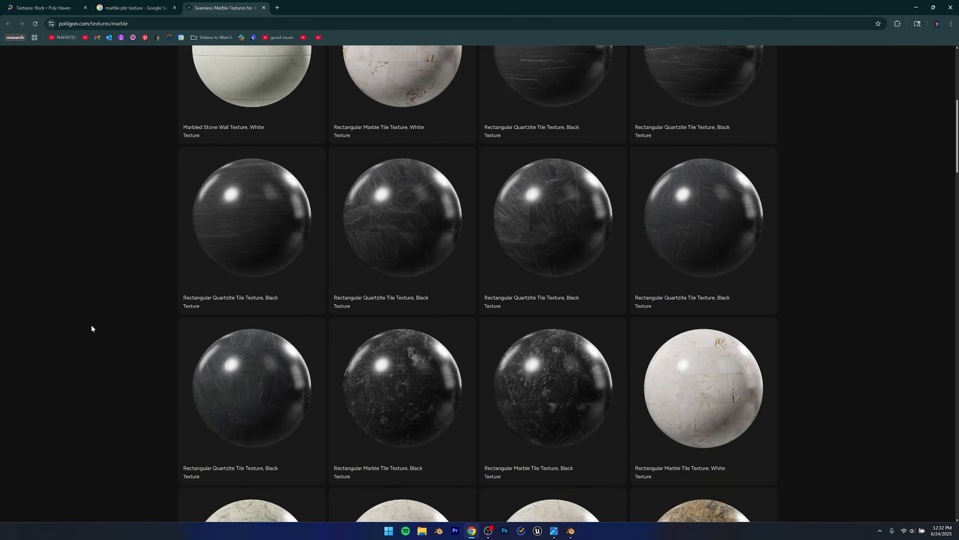
Step: Download white-marble-bl.zip from FreePBR's White Marble PBR Material page and open the white-marble-bl folder inside the archive
key(ctrl+shift+Tab)
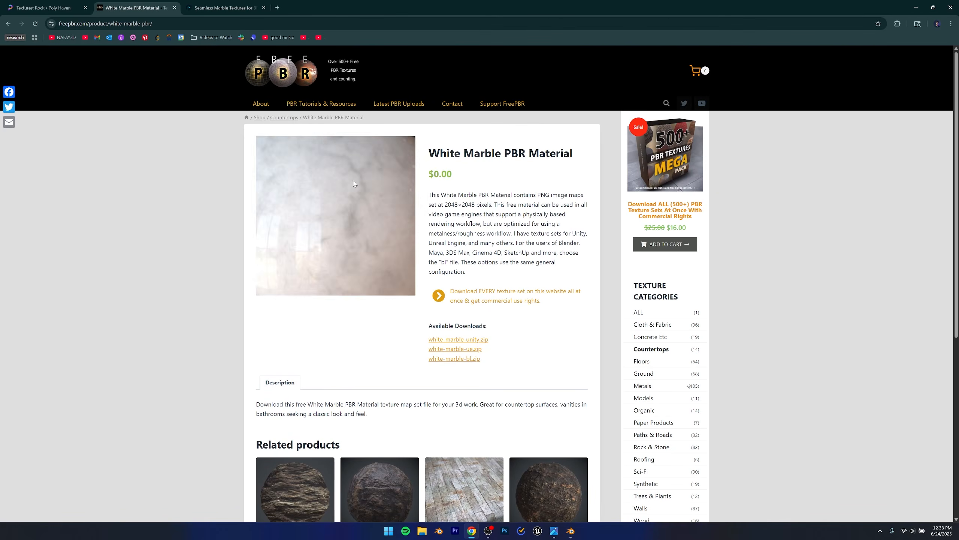
mouse_move(294, 234)
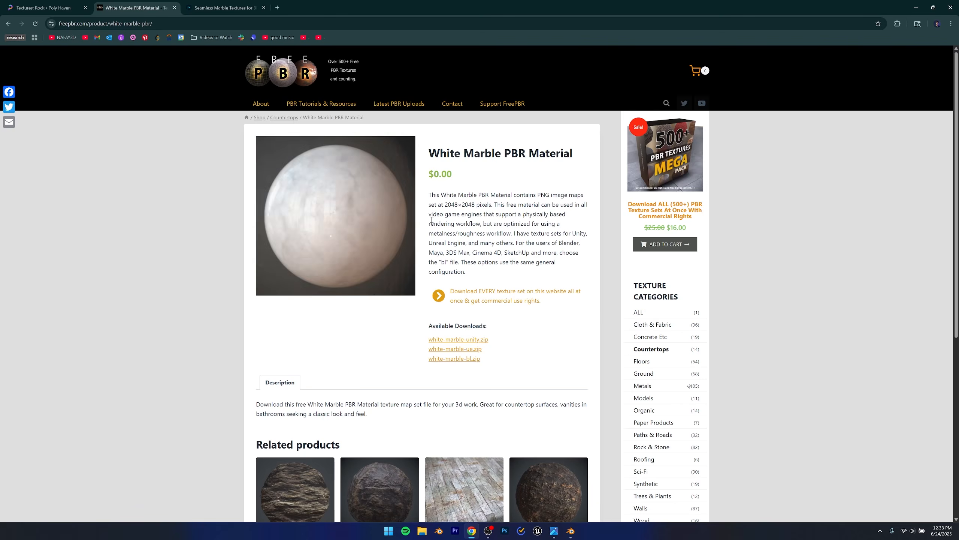
scroll(439, 253, down, 1)
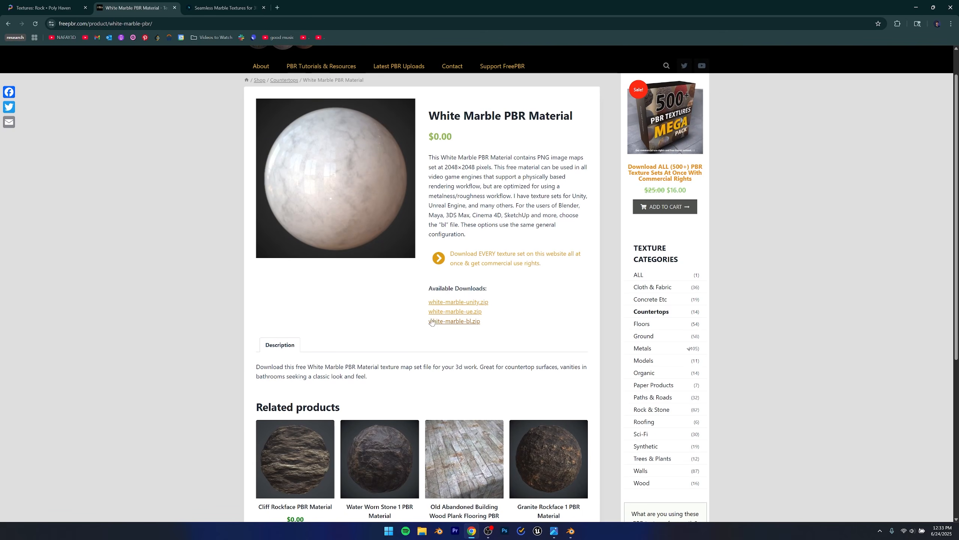
mouse_move(333, 176)
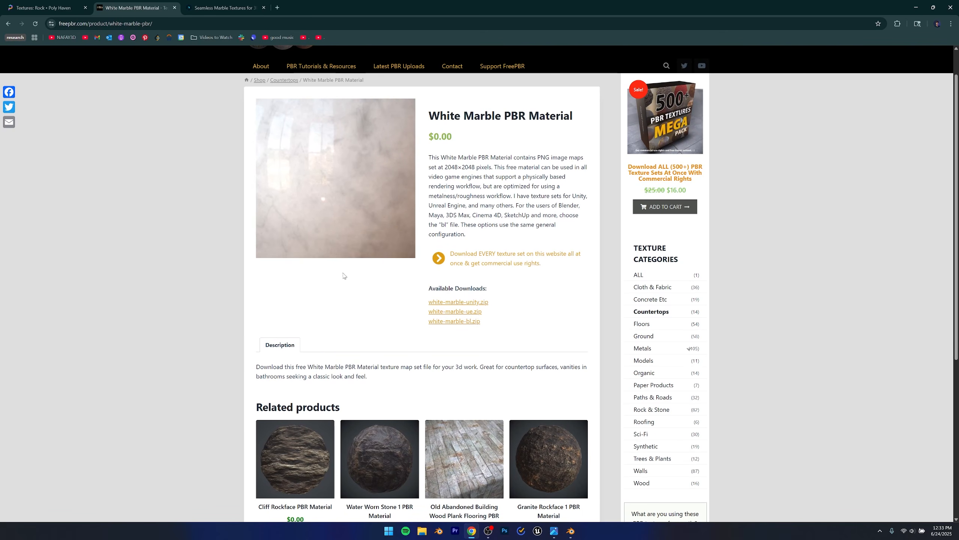
click(454, 321)
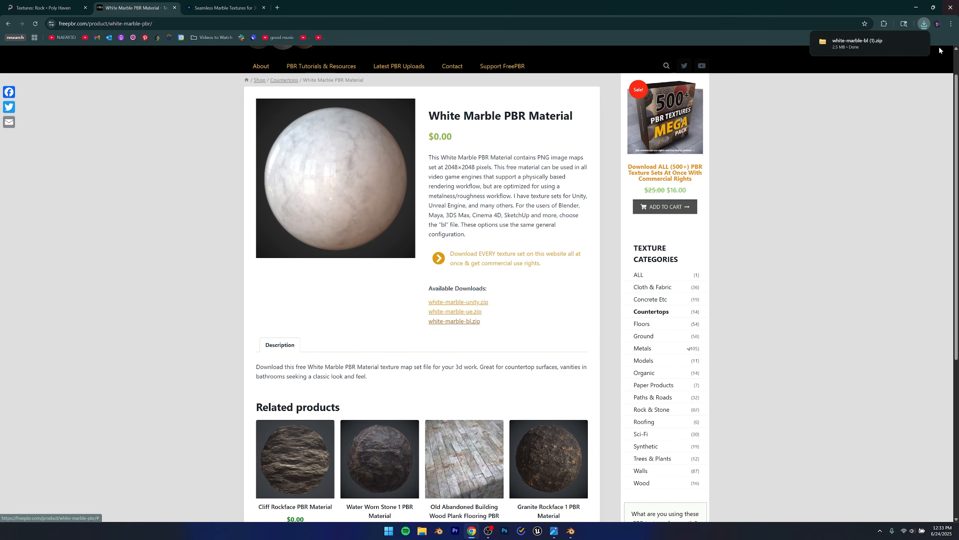
click(843, 47)
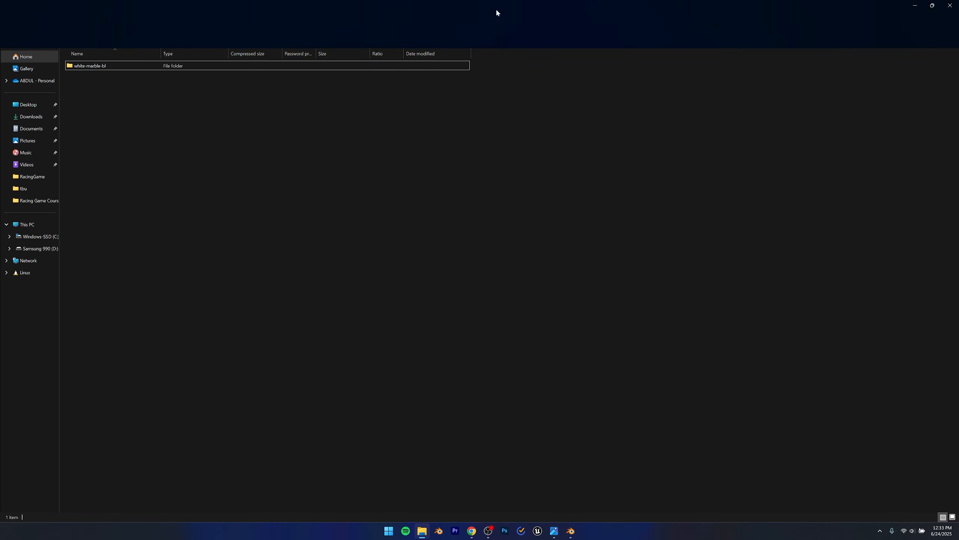
double_click(110, 66)
click(107, 67)
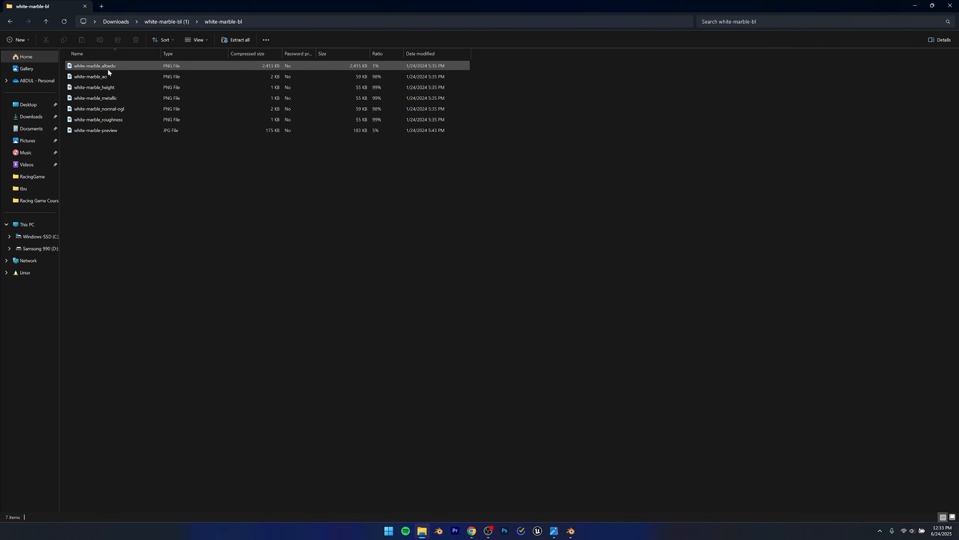
Step: Preview the white-marble_albedo image, closing the viewer when done
double_click(107, 66)
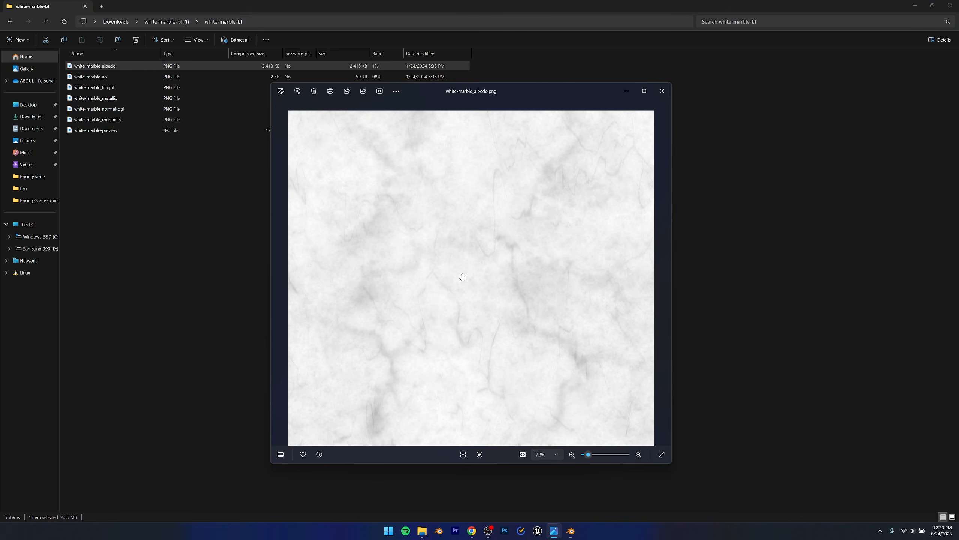
double_click(454, 297)
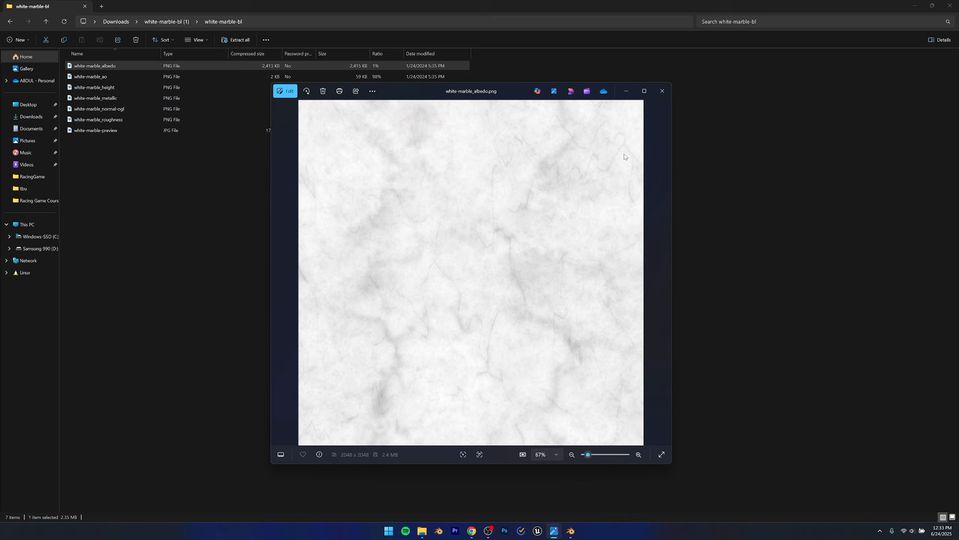
click(662, 95)
Step: Copy all the white-marble texture files and go to the Blender Advanced Urdu Course Projects folder on the Desktop
drag(167, 184, 107, 68)
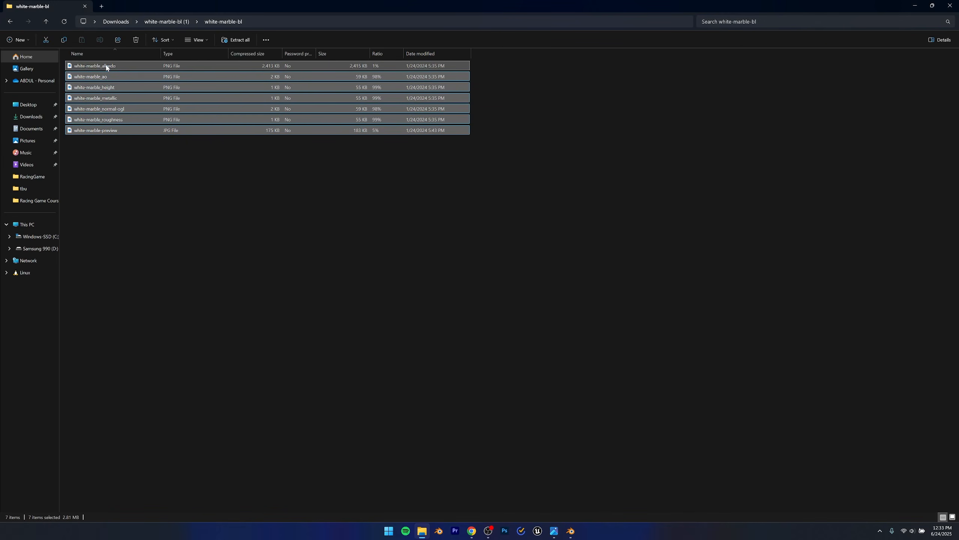
drag(152, 162, 93, 54)
click(40, 104)
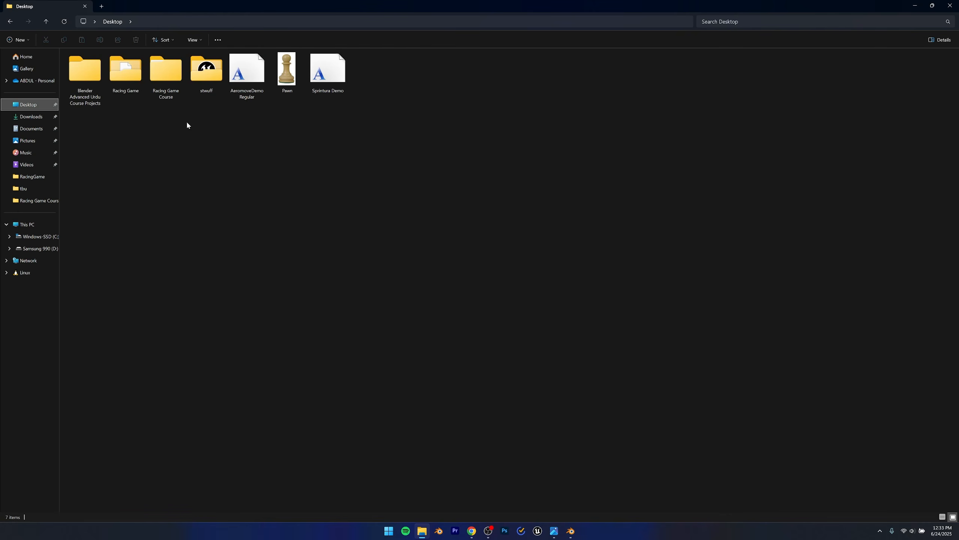
double_click(95, 90)
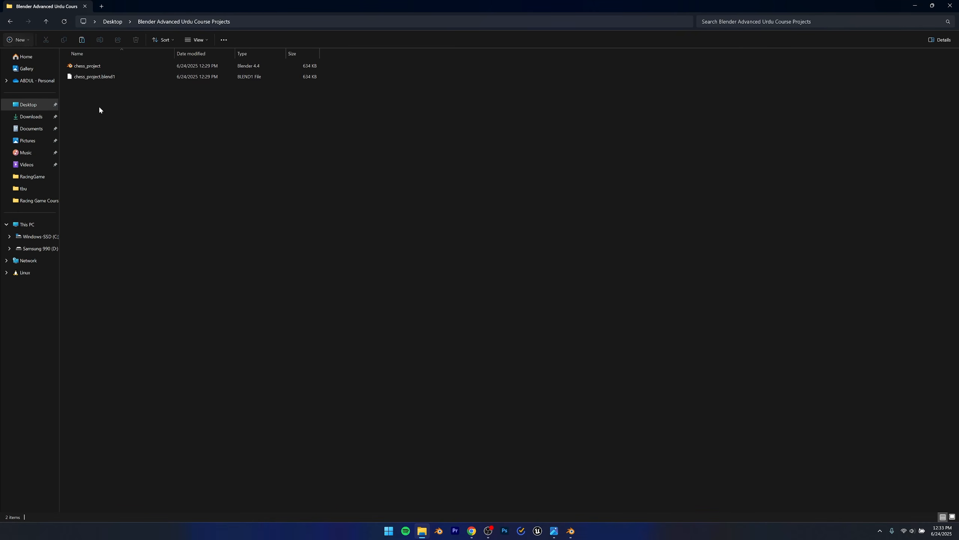
Step: Create a folder named chess in the course projects folder and paste the copied marble textures into it
click(68, 61)
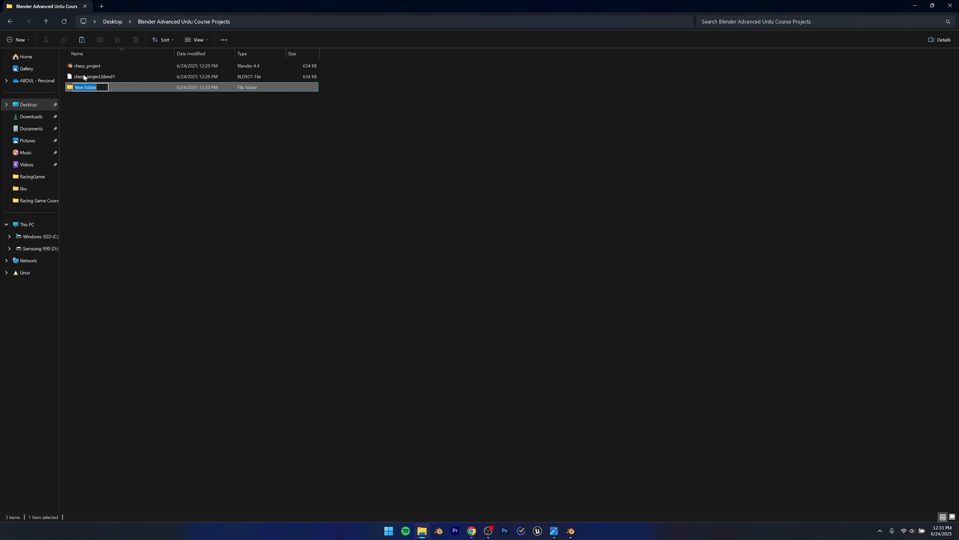
text(chess)
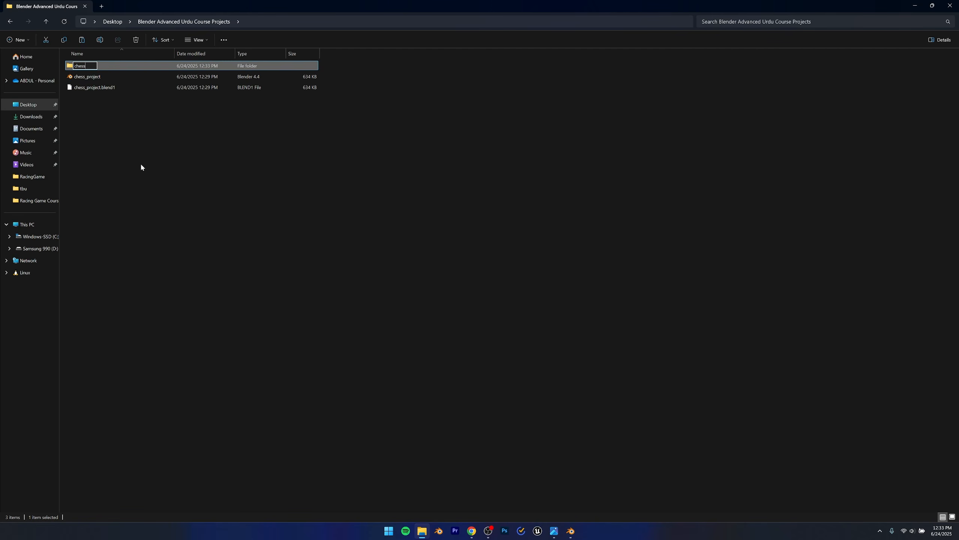
key(Return)
double_click(90, 66)
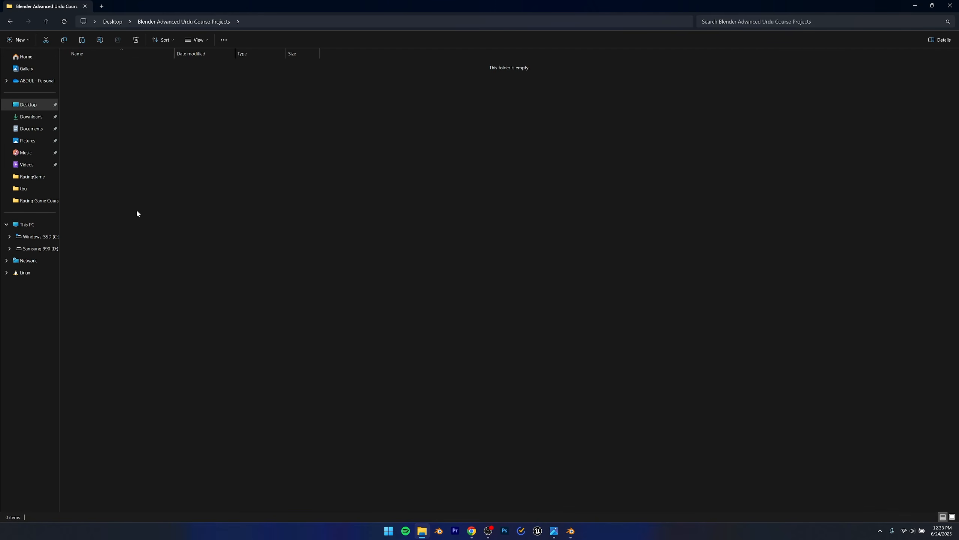
key(ctrl+v)
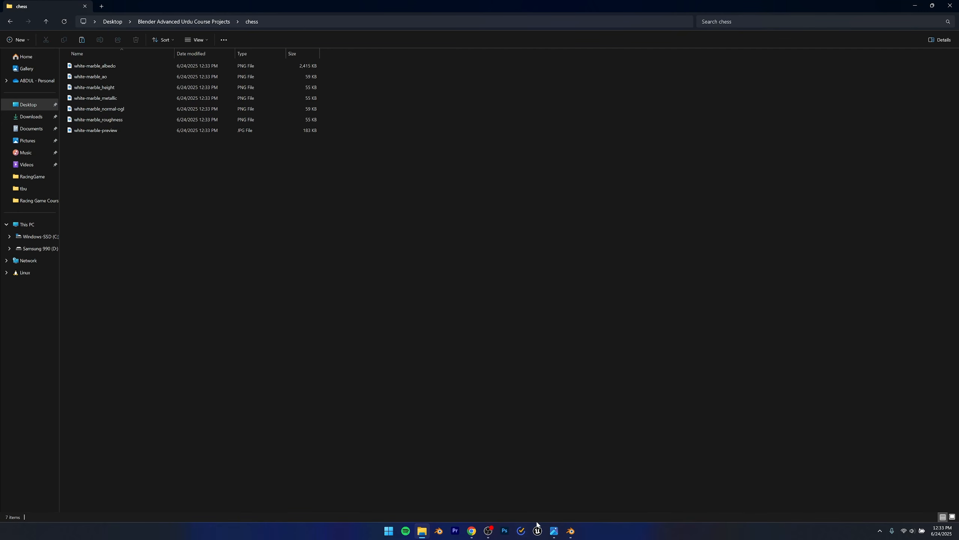
Step: Switch to Blender and add a new material to the pawn
click(571, 531)
scroll(386, 287, up, 3)
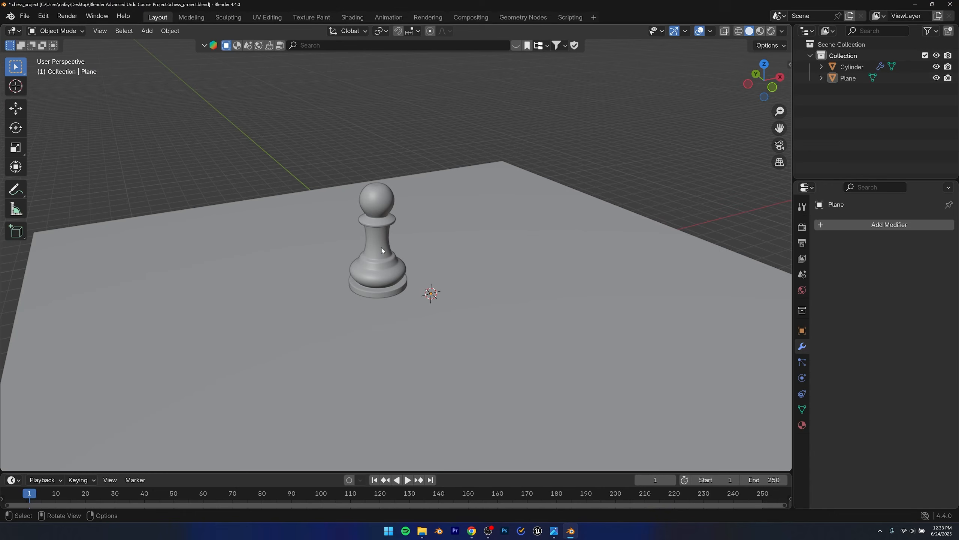
click(405, 285)
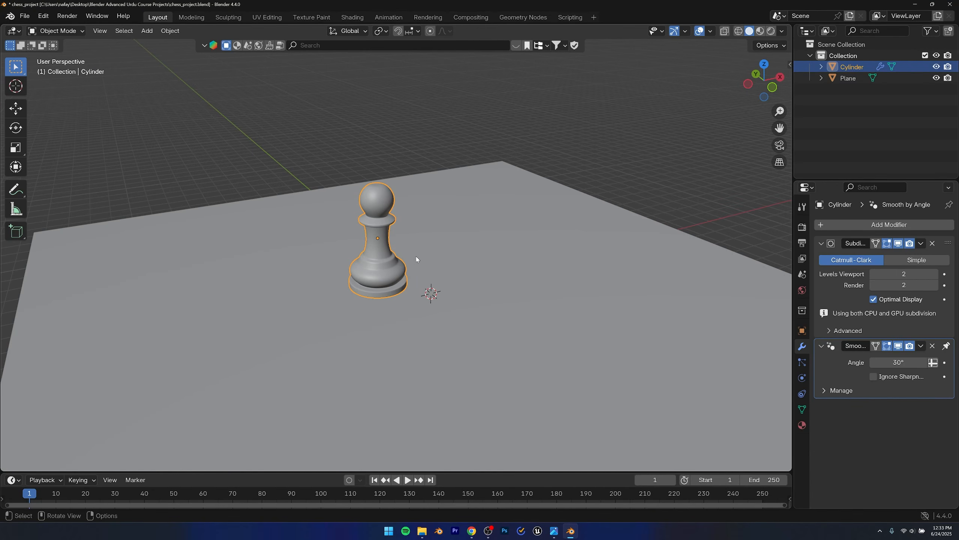
click(802, 425)
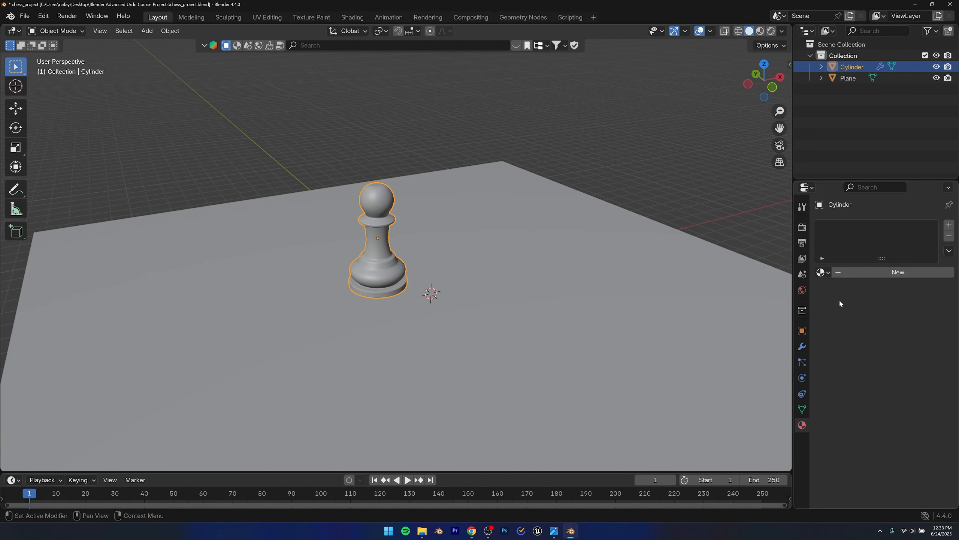
click(867, 272)
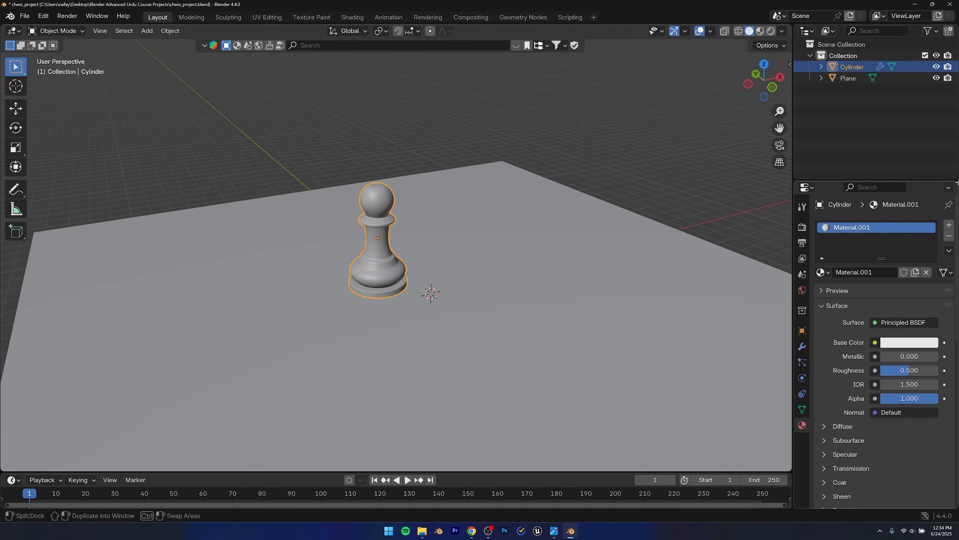
Step: Open the Shading workspace and enlarge the Shader Editor area to make room for the pawn material's nodes
click(353, 18)
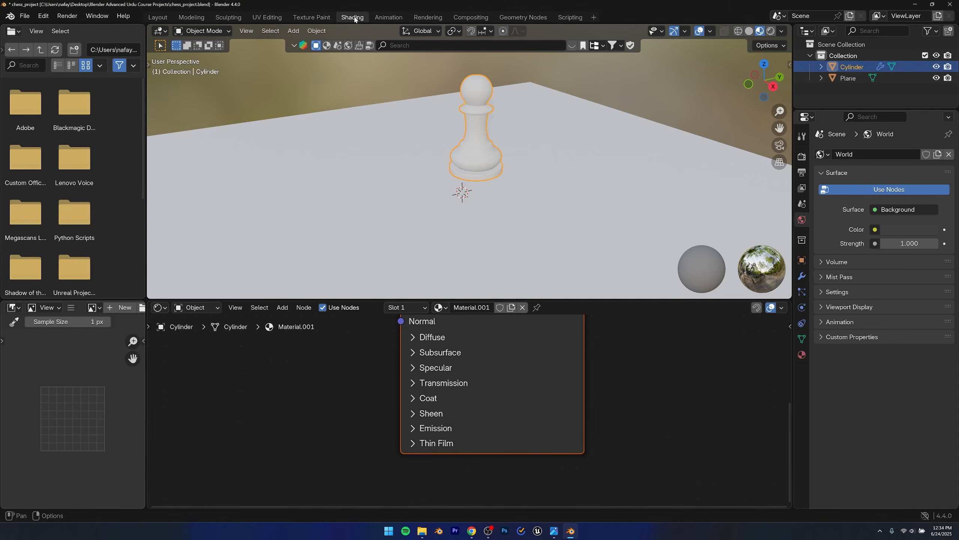
scroll(374, 402, down, 4)
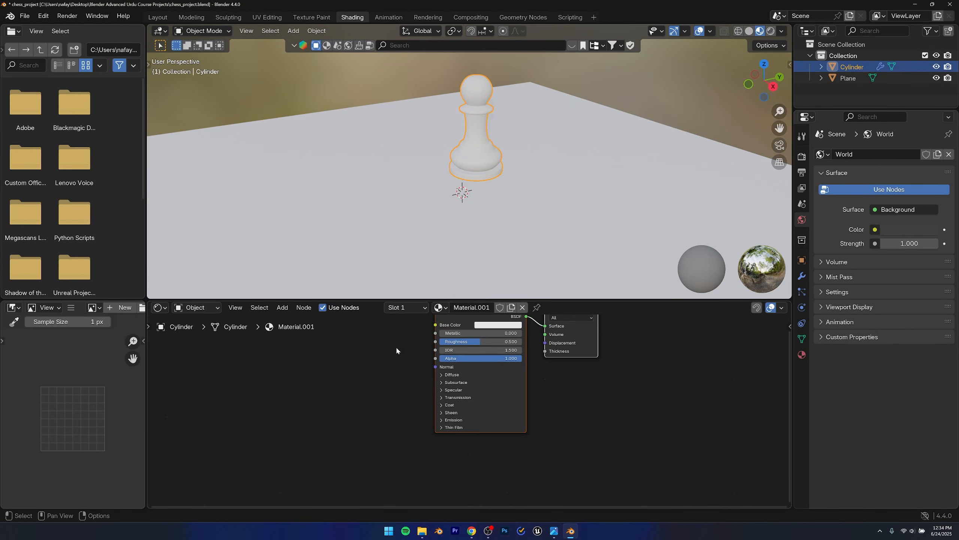
middle_drag(382, 359, 416, 416)
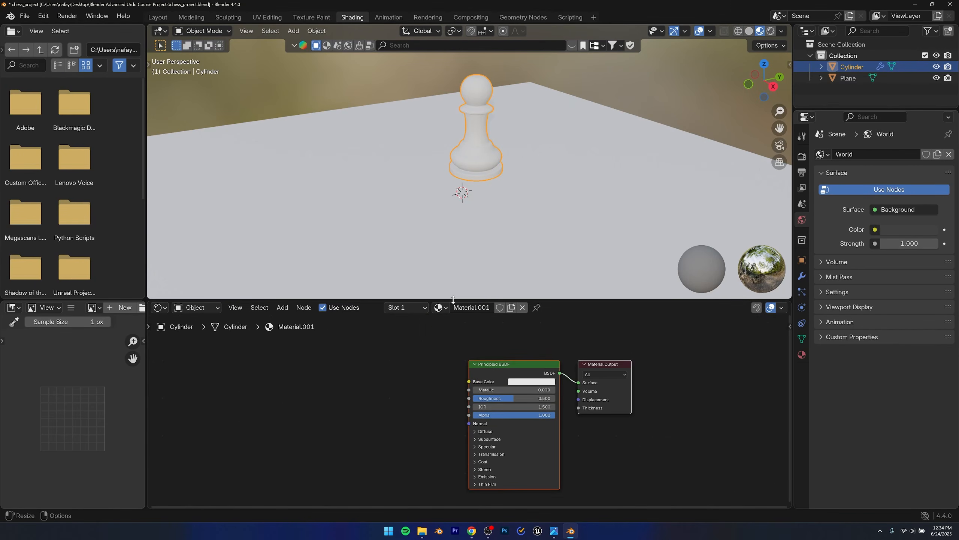
drag(453, 299, 453, 236)
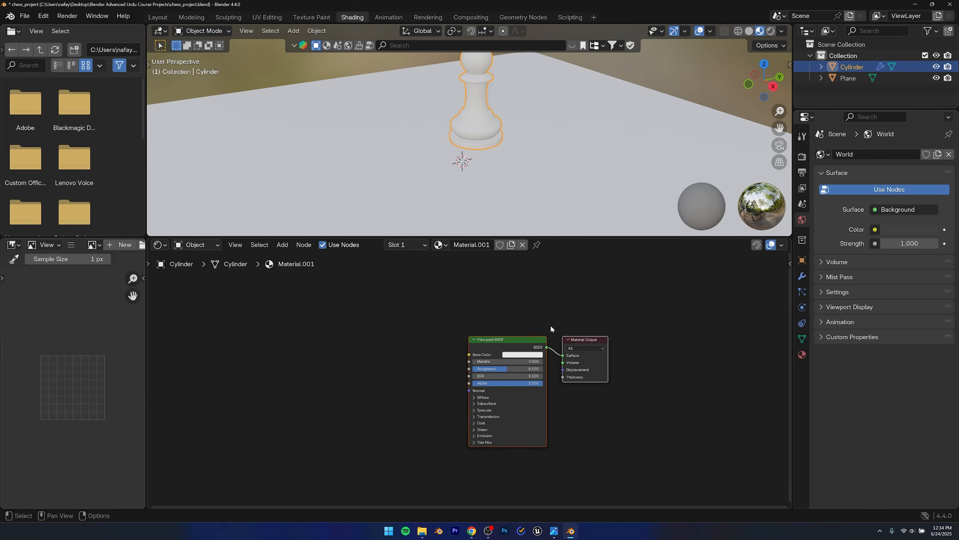
middle_drag(400, 335, 538, 330)
scroll(534, 336, down, 5)
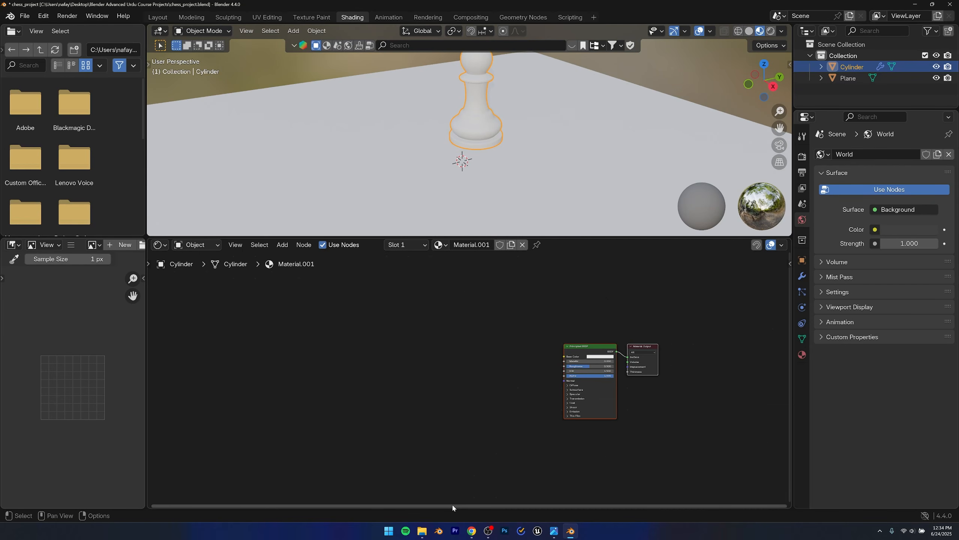
Step: Bring the white-marble images from the chess folder into the pawn's material as image texture nodes
click(422, 531)
drag(154, 172, 355, 356)
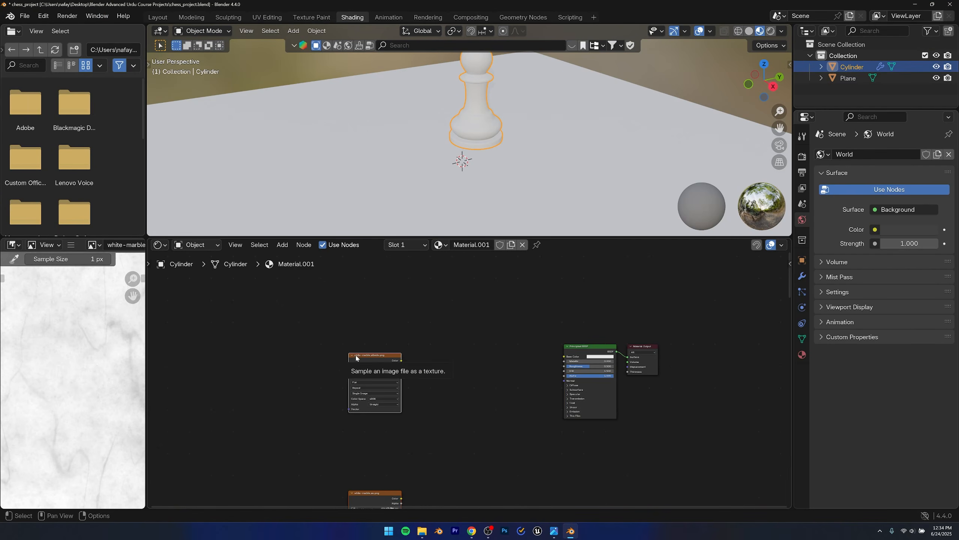
scroll(392, 392, down, 5)
middle_drag(425, 422, 392, 405)
scroll(377, 367, up, 5)
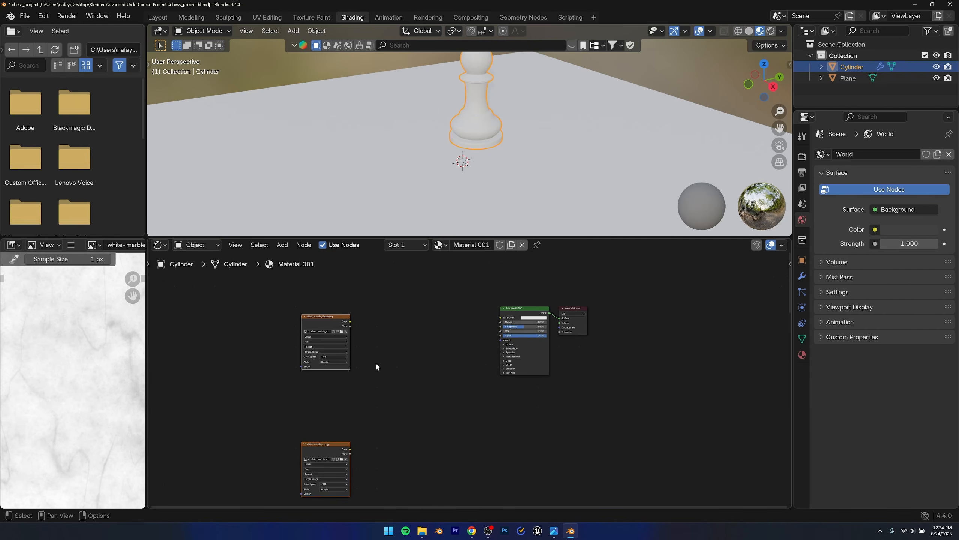
Step: Connect the Color output of the white-marble_albedo.png node to the Principled BSDF's Base Color
scroll(446, 363, up, 1)
middle_drag(468, 382, 408, 389)
drag(284, 360, 616, 367)
Step: Bring the white-marble_ao.png node up beneath the albedo node and delete it
scroll(556, 393, down, 2)
middle_drag(543, 414, 527, 503)
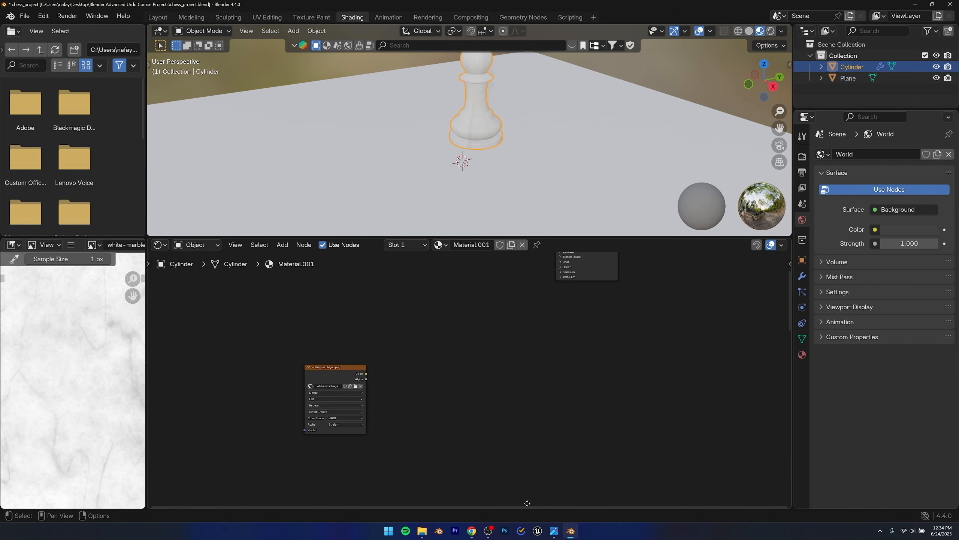
drag(329, 366, 416, 305)
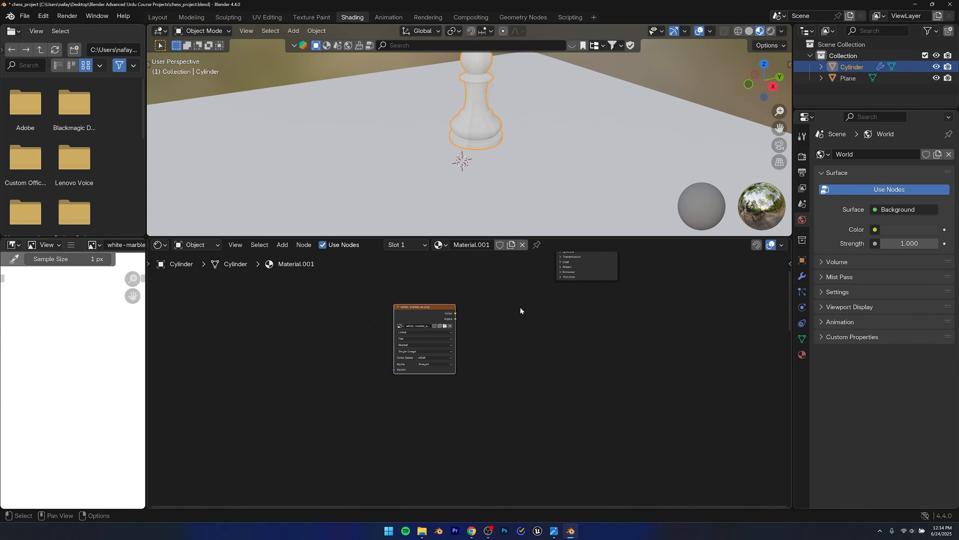
middle_drag(518, 310, 474, 414)
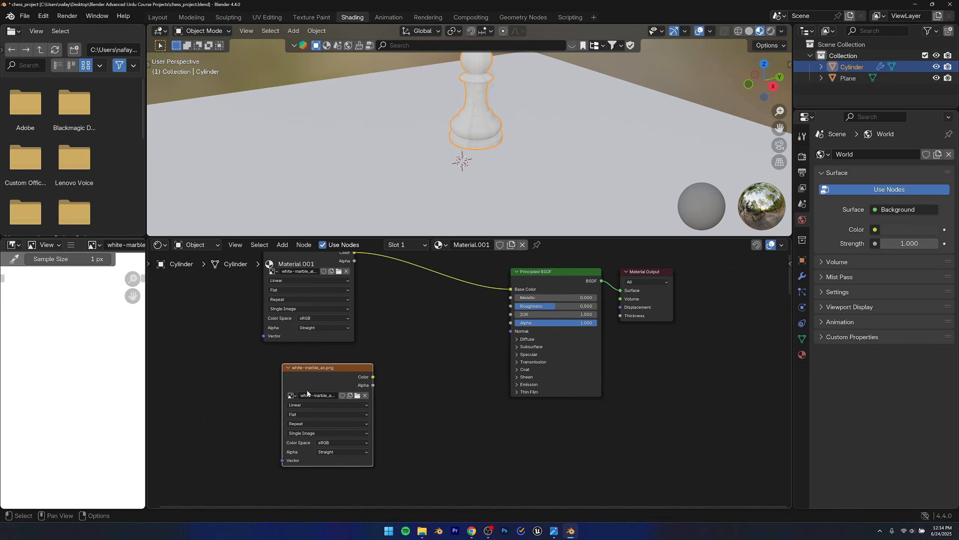
scroll(469, 378, down, 1)
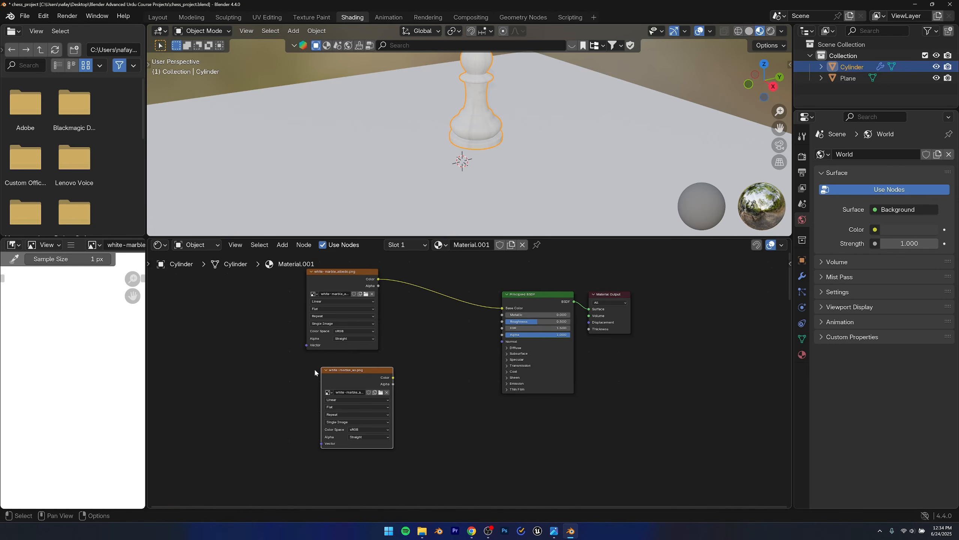
key(x)
Step: Move the white-marble_height.png node beneath the albedo node and delete it from the material
scroll(317, 377, down, 2)
mouse_move(388, 449)
middle_down()
mouse_move(401, 295)
mouse_move(384, 447)
middle_up()
click(343, 417)
key(g)
click(411, 247)
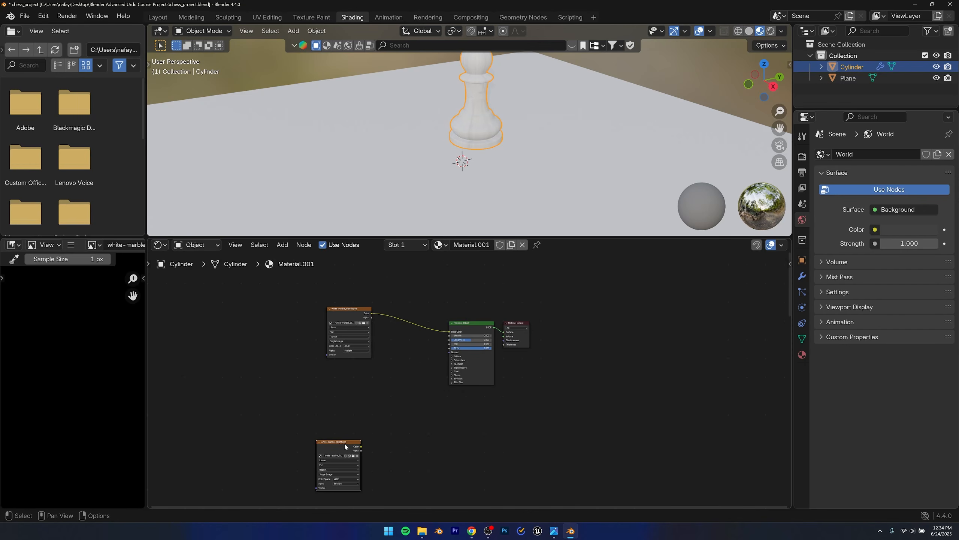
drag(345, 447, 355, 378)
scroll(351, 379, up, 3)
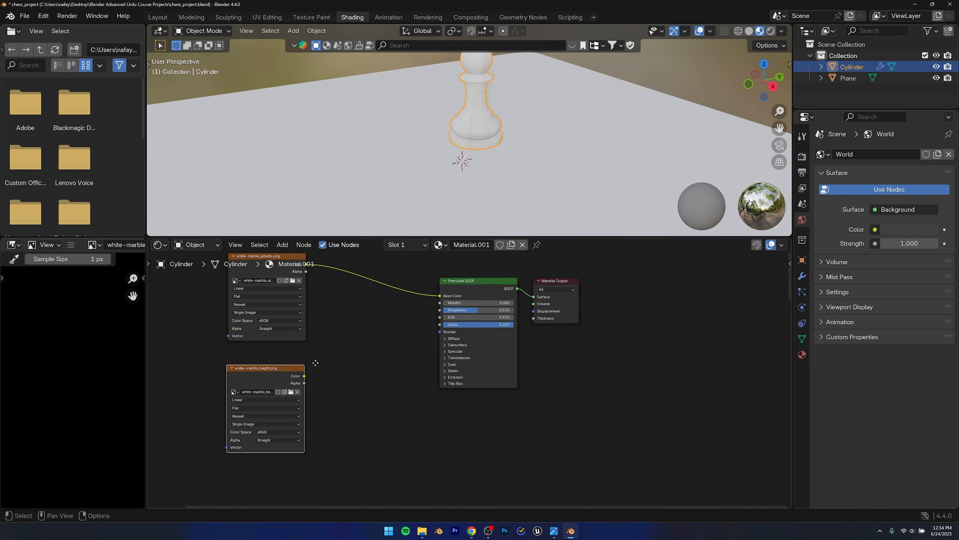
middle_drag(316, 363, 445, 368)
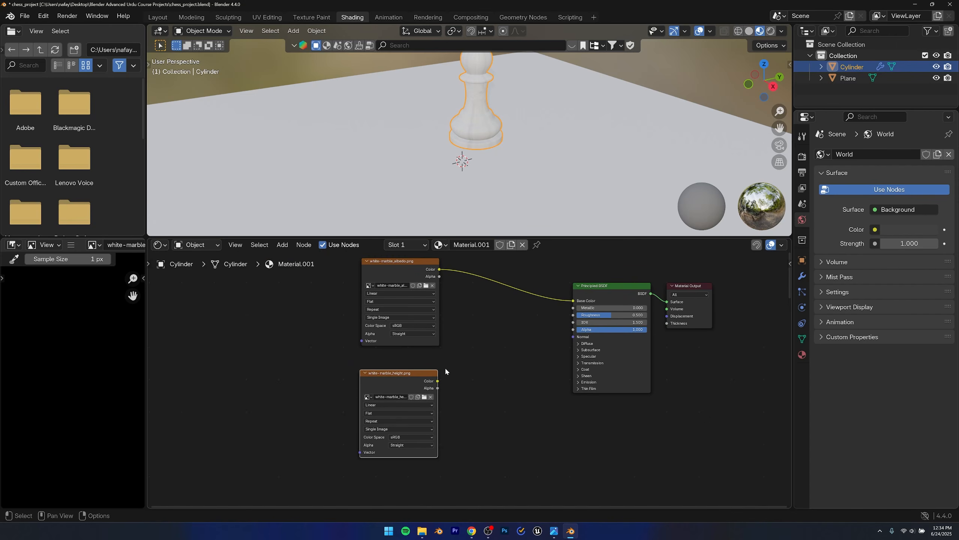
click(450, 341)
key(x)
Step: Move the white-marble_metallic.png node up beneath the albedo node in the pawn's material
scroll(418, 381, down, 4)
middle_drag(443, 419, 405, 288)
drag(329, 311, 342, 298)
right_click(412, 325)
middle_drag(490, 297, 465, 410)
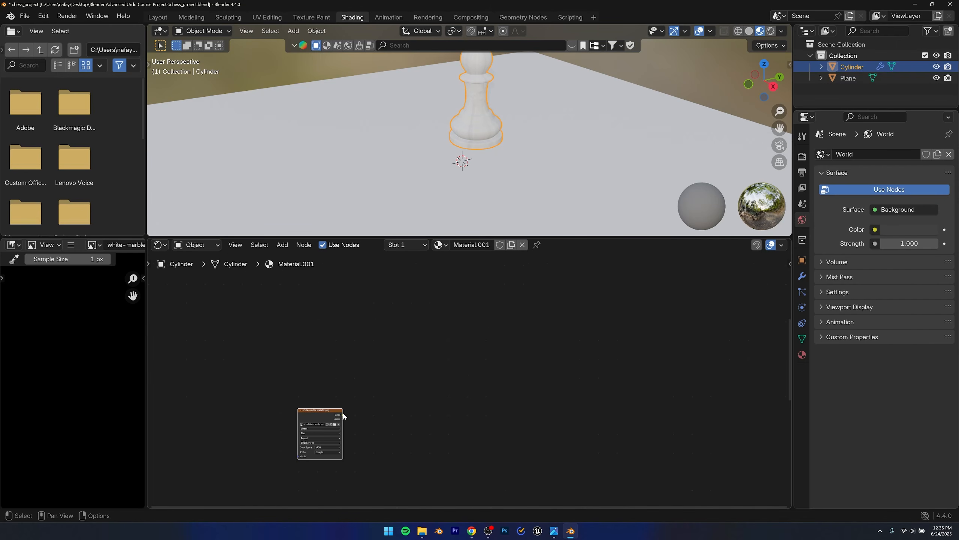
drag(334, 413, 411, 277)
middle_drag(446, 293, 404, 446)
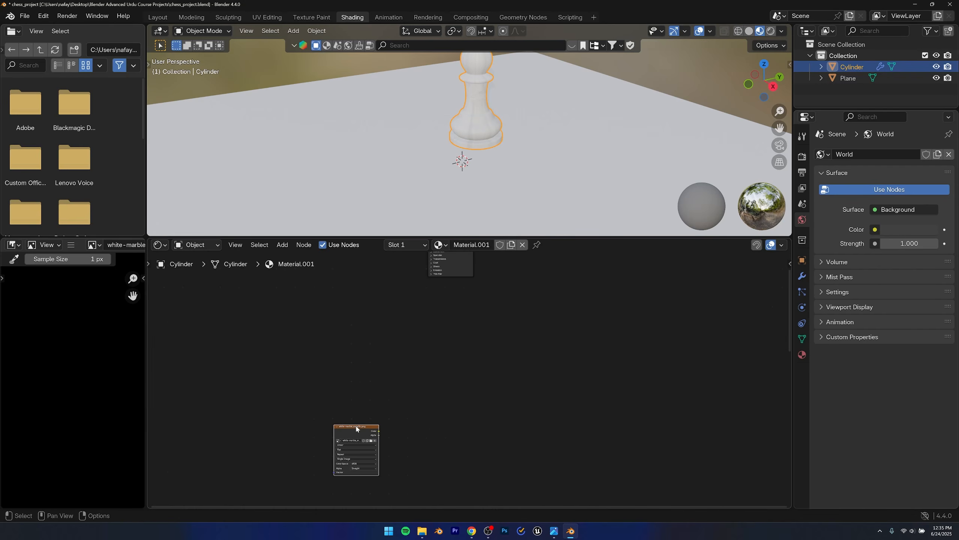
drag(356, 421, 365, 274)
middle_drag(365, 274, 390, 392)
drag(381, 383, 337, 368)
scroll(331, 379, up, 2)
scroll(378, 381, up, 3)
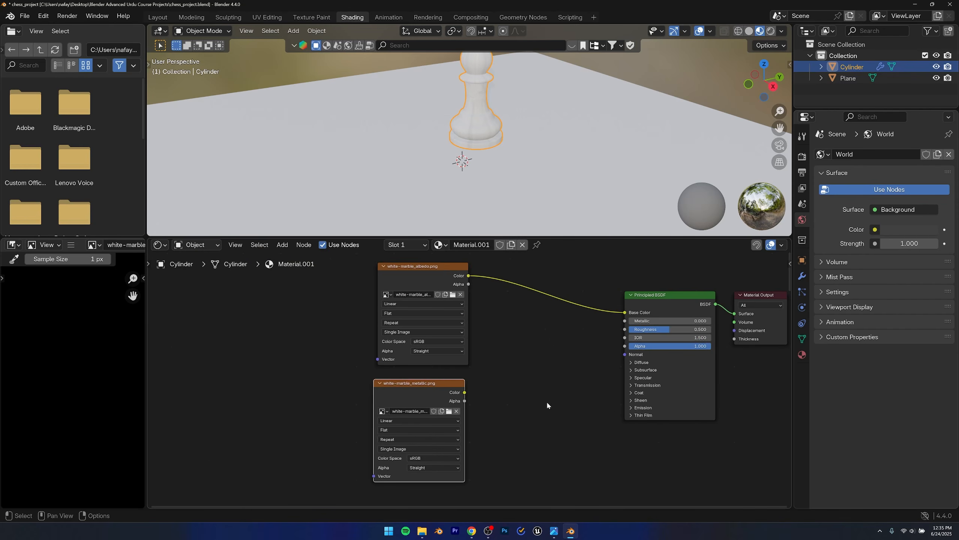
drag(410, 381, 412, 375)
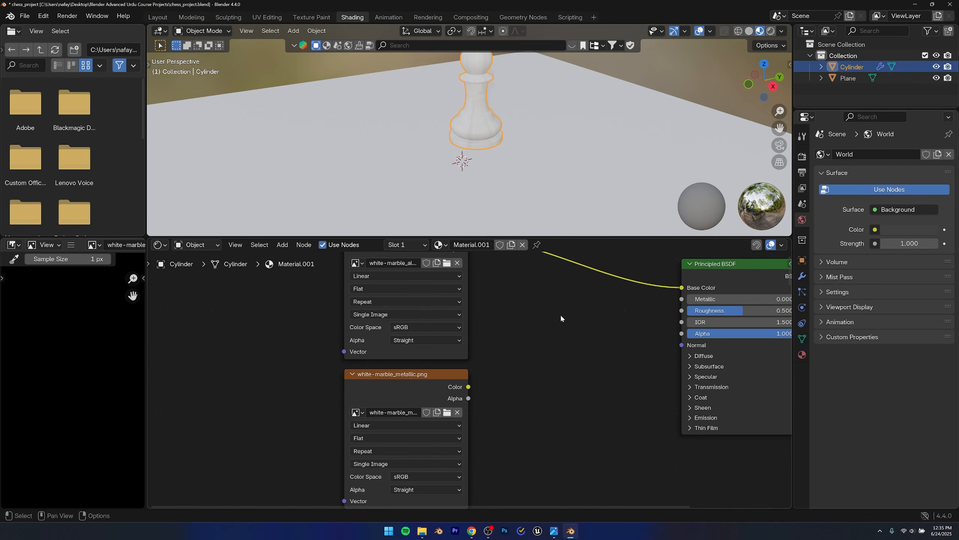
Step: Connect the white-marble_metallic.png node's Color output to the Principled BSDF's Metallic input and set the image's color space to Non-Color
middle_drag(561, 316, 426, 362)
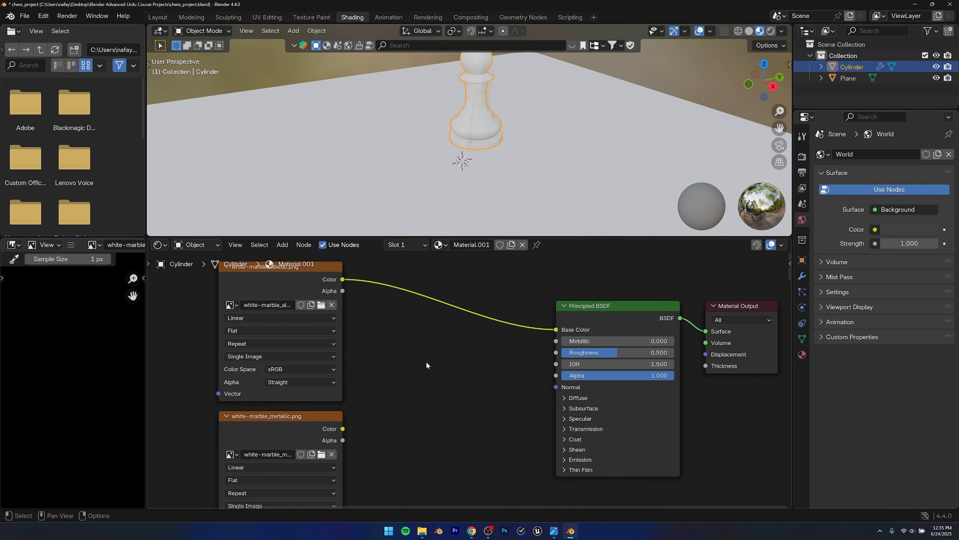
drag(343, 429, 364, 427)
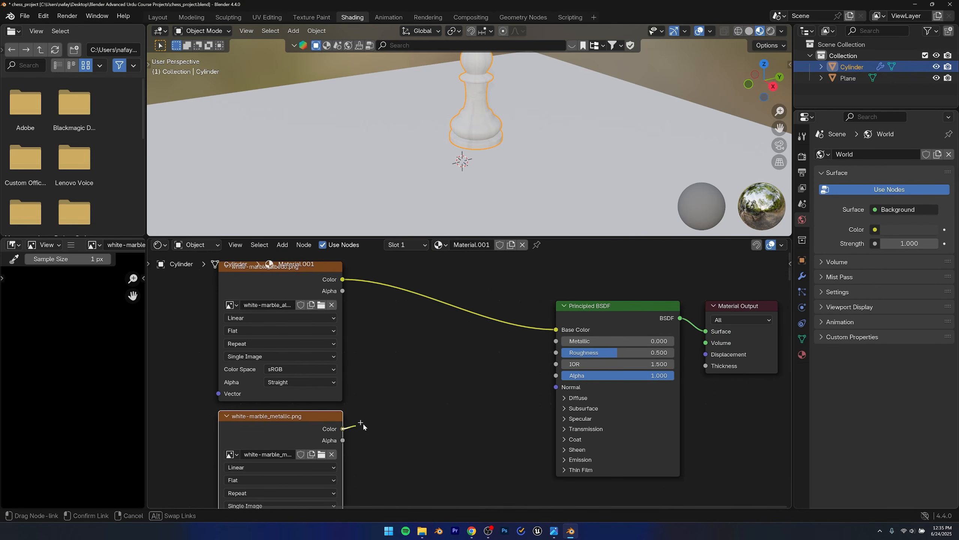
drag(529, 373, 556, 344)
drag(520, 385, 510, 400)
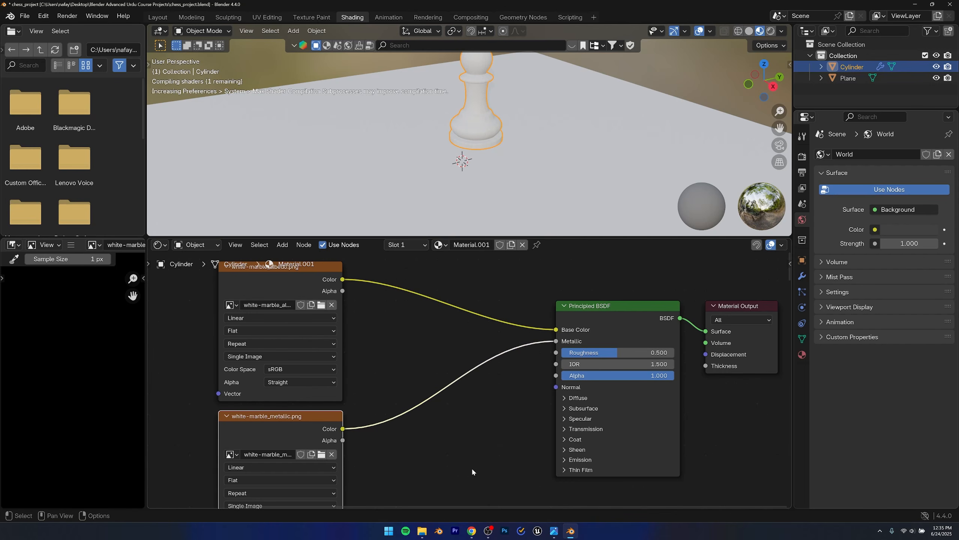
middle_drag(444, 465, 517, 395)
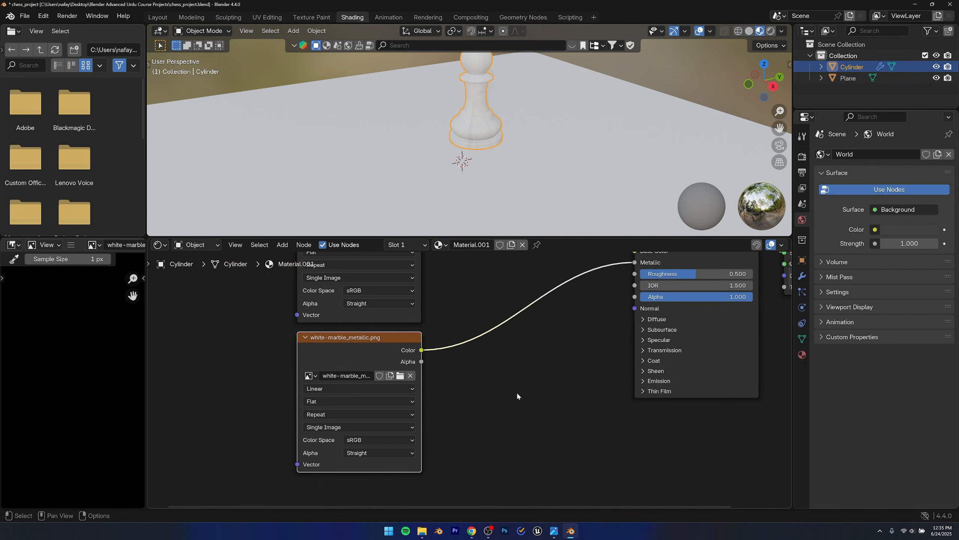
click(362, 440)
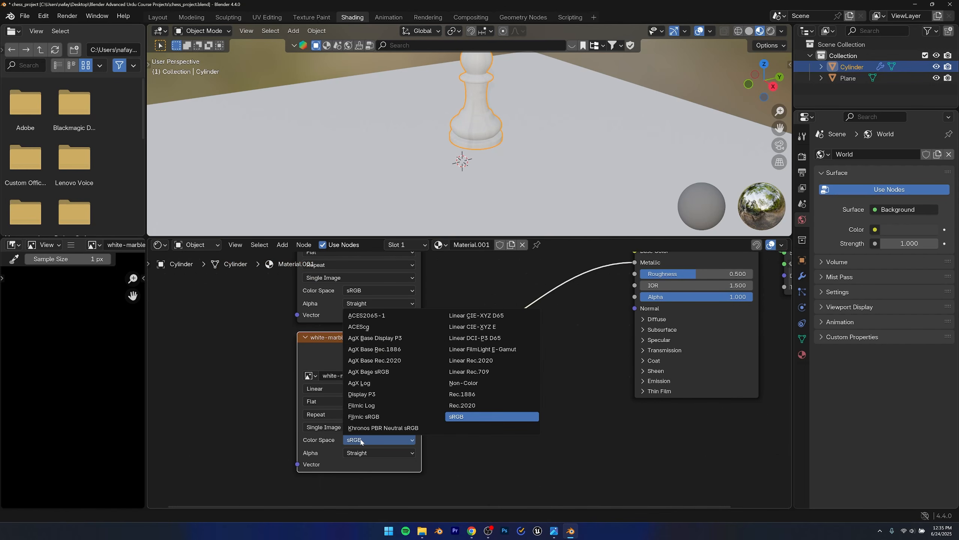
click(456, 384)
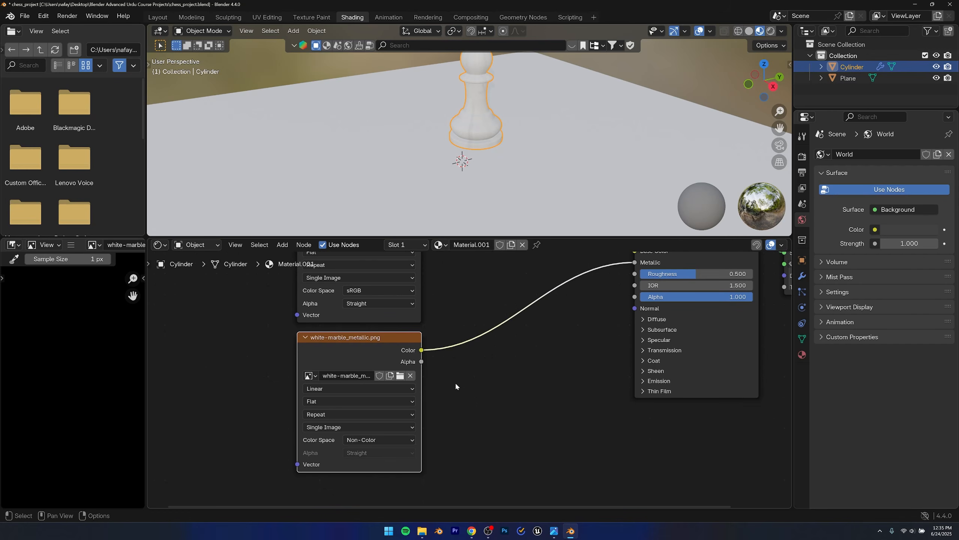
Step: Move the white-marble_normal-ogl.png node up beneath the metallic texture node
scroll(478, 426, down, 6)
middle_drag(491, 443, 474, 387)
click(372, 402)
scroll(361, 416, up, 8)
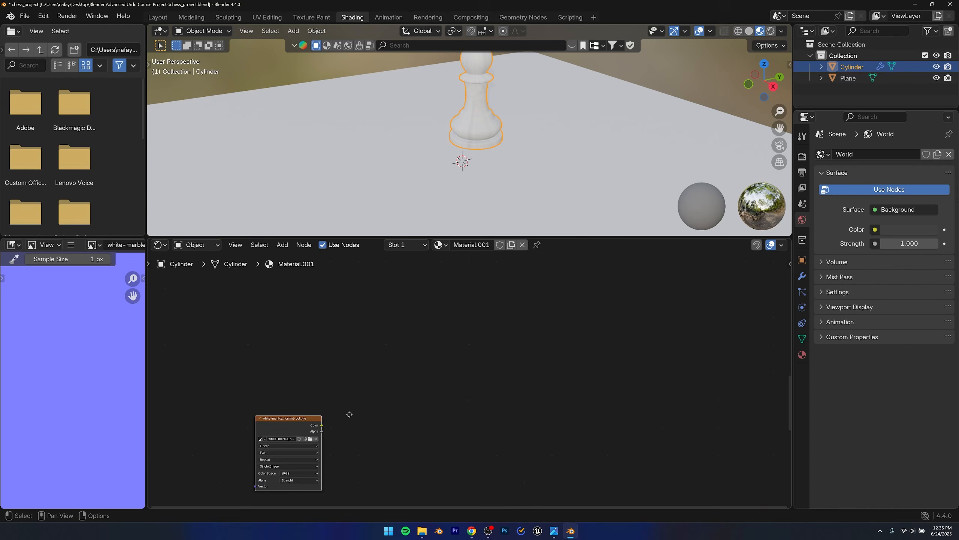
middle_drag(349, 416, 440, 419)
drag(389, 418, 423, 295)
scroll(466, 363, down, 9)
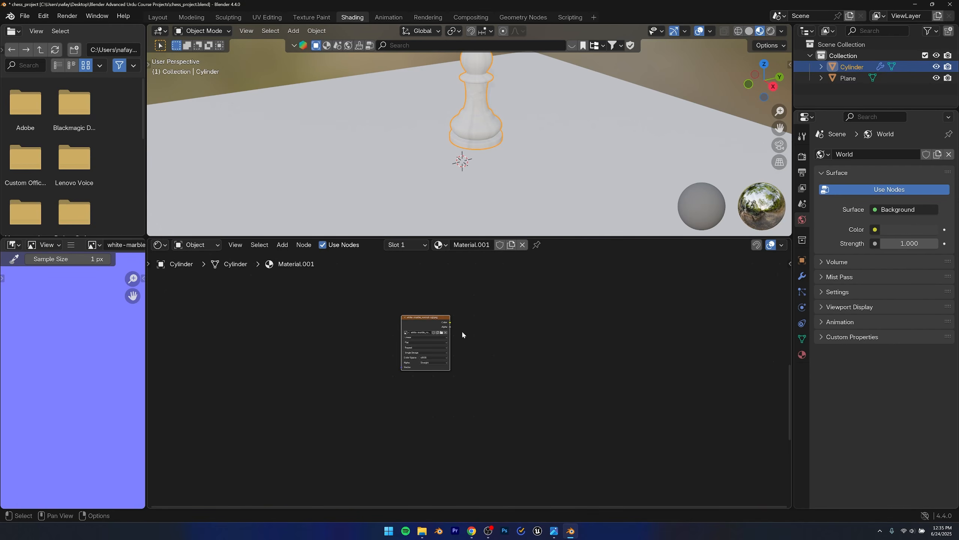
middle_drag(471, 422, 410, 507)
scroll(472, 379, up, 4)
scroll(451, 369, up, 1)
scroll(415, 217, down, 4)
scroll(412, 318, down, 7)
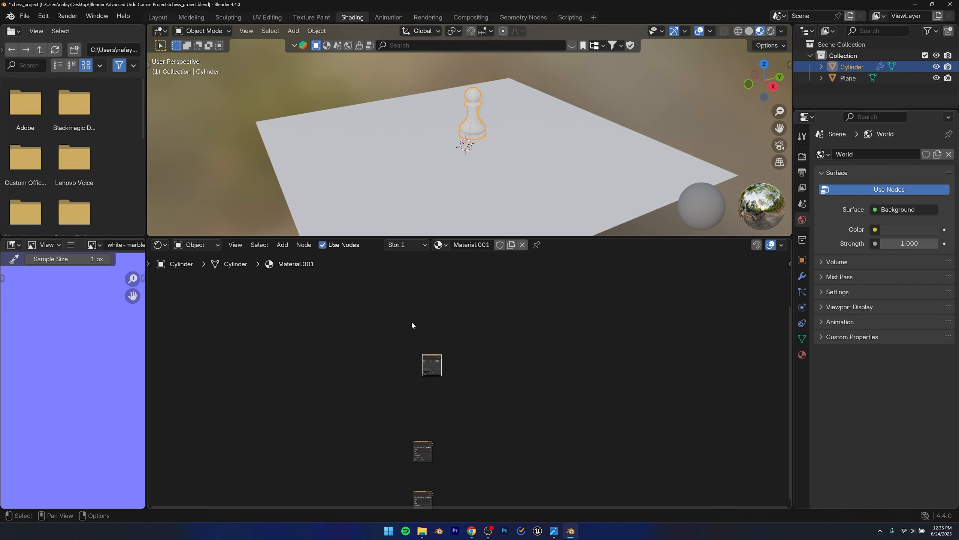
middle_drag(431, 319, 382, 410)
drag(383, 453, 403, 360)
Step: Move the white-marble_roughness.png node down beside the normal-ogl texture node
drag(446, 413, 433, 393)
click(397, 317)
drag(396, 316, 443, 480)
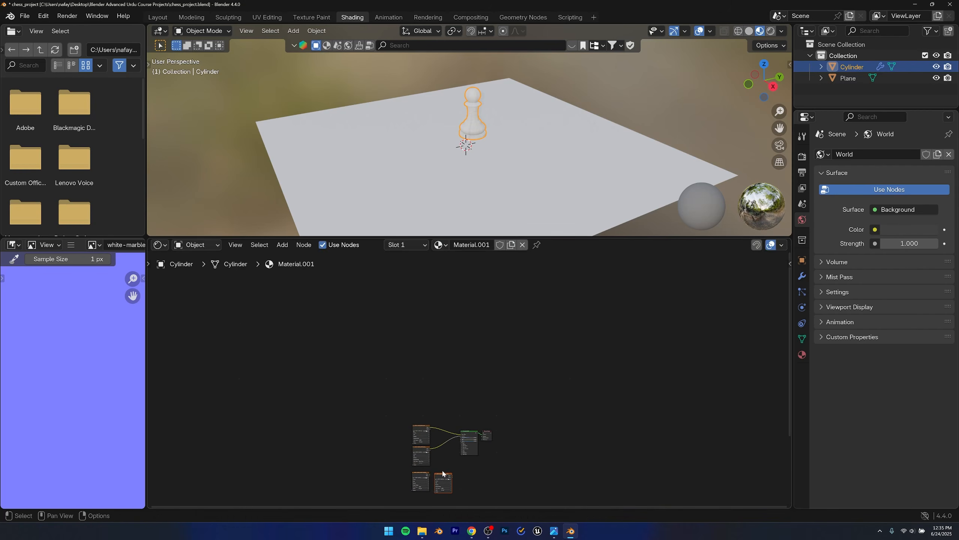
scroll(462, 363, up, 3)
scroll(462, 362, up, 5)
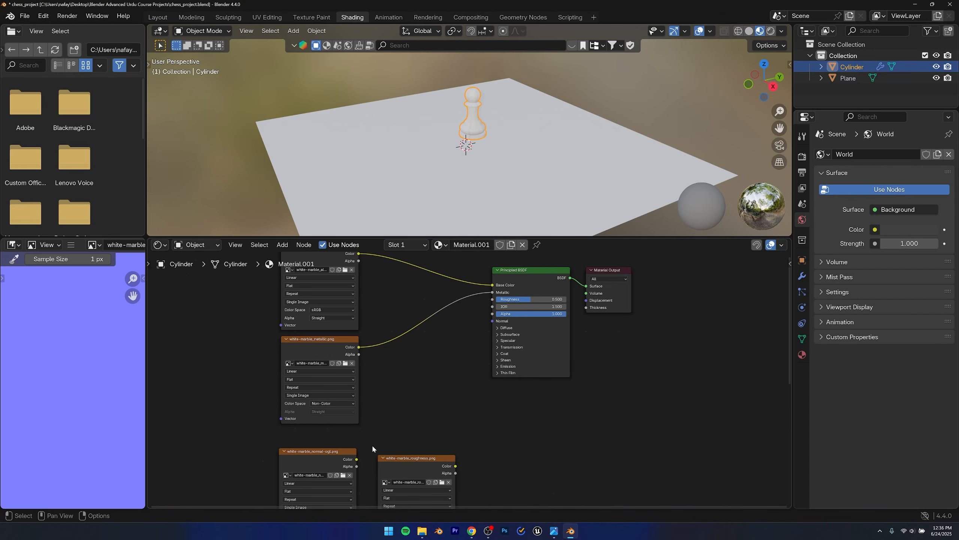
Step: Add a Normal Map node fed by the normal-ogl texture's Color and connect its Normal output to the Principled BSDF's Normal input
drag(357, 459, 398, 394)
text(normal map)
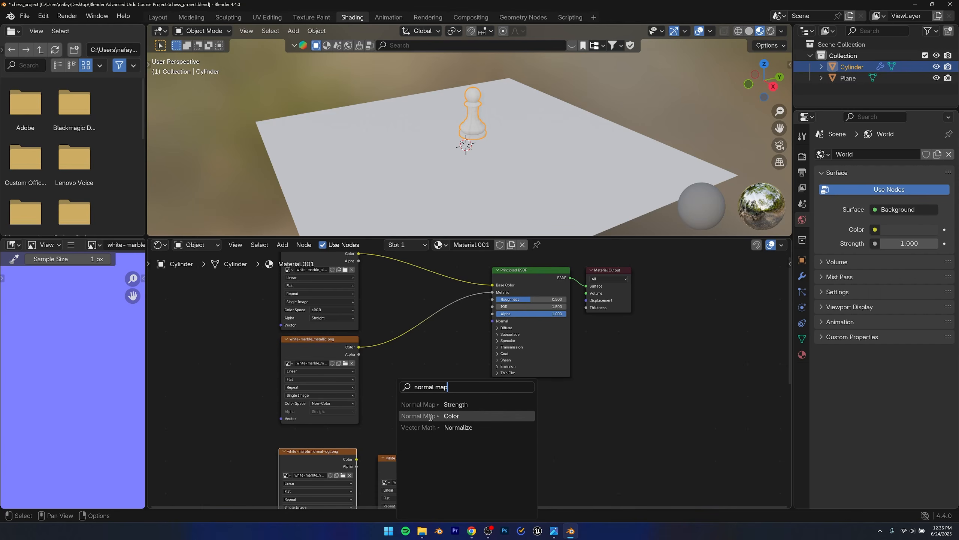
click(449, 416)
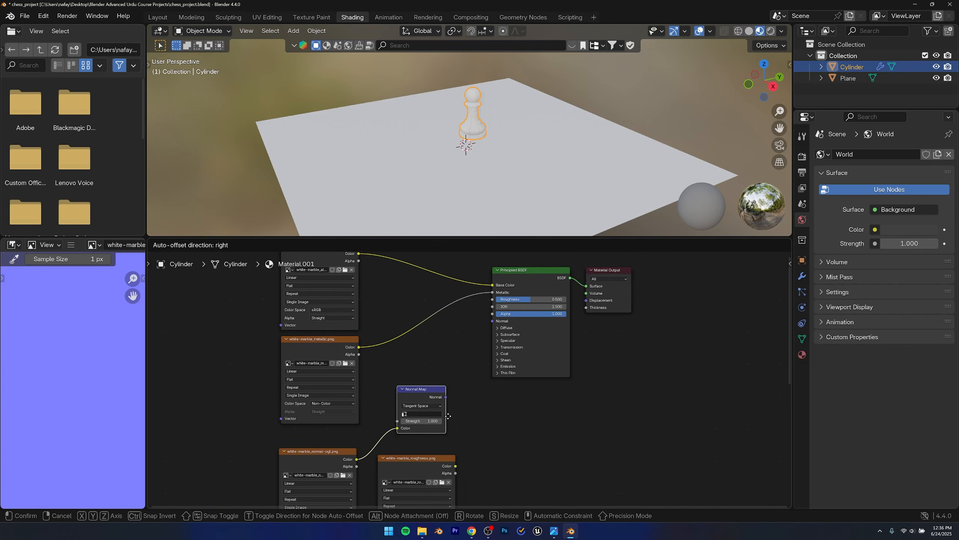
click(441, 394)
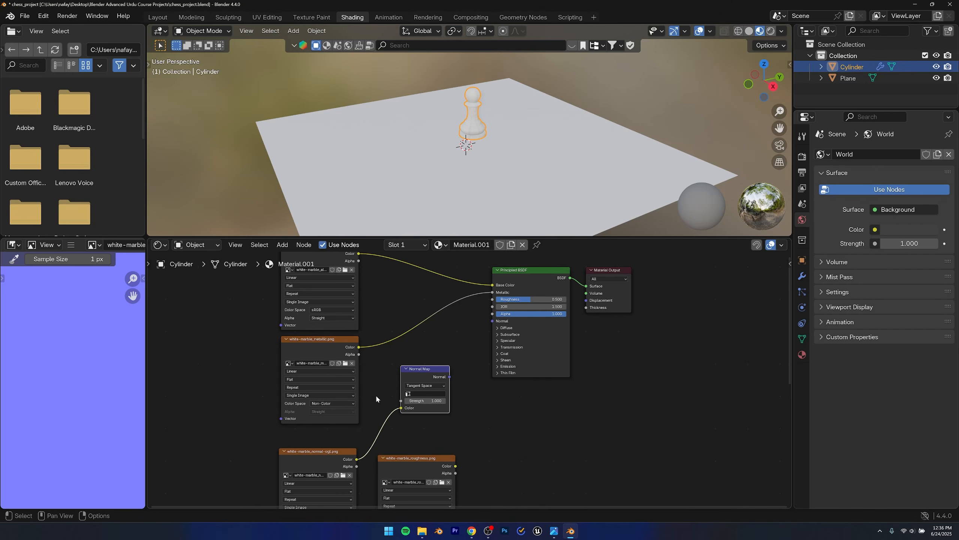
drag(449, 377, 493, 321)
Step: Set the color space of the white-marble_normal-ogl.png texture to Non-Color
middle_drag(486, 405, 536, 332)
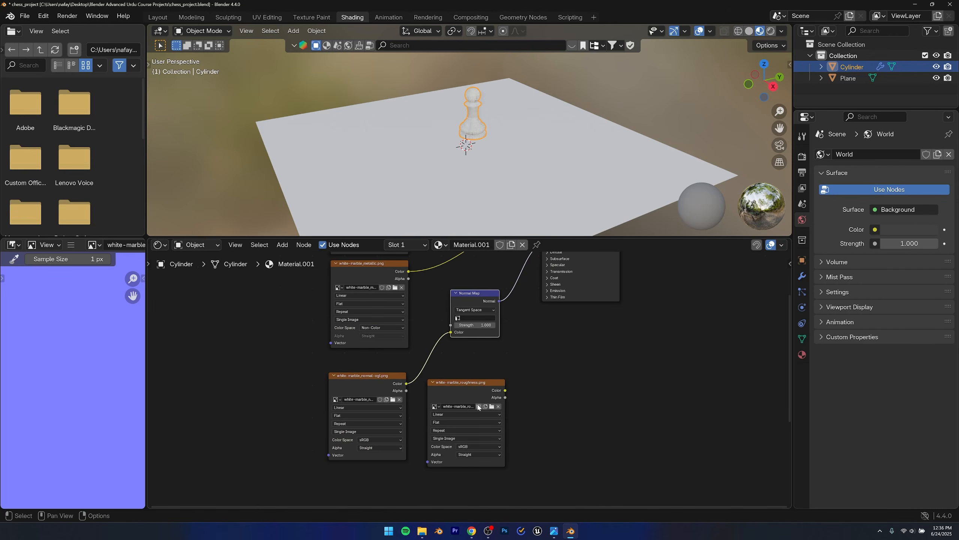
scroll(471, 359, up, 3)
click(314, 468)
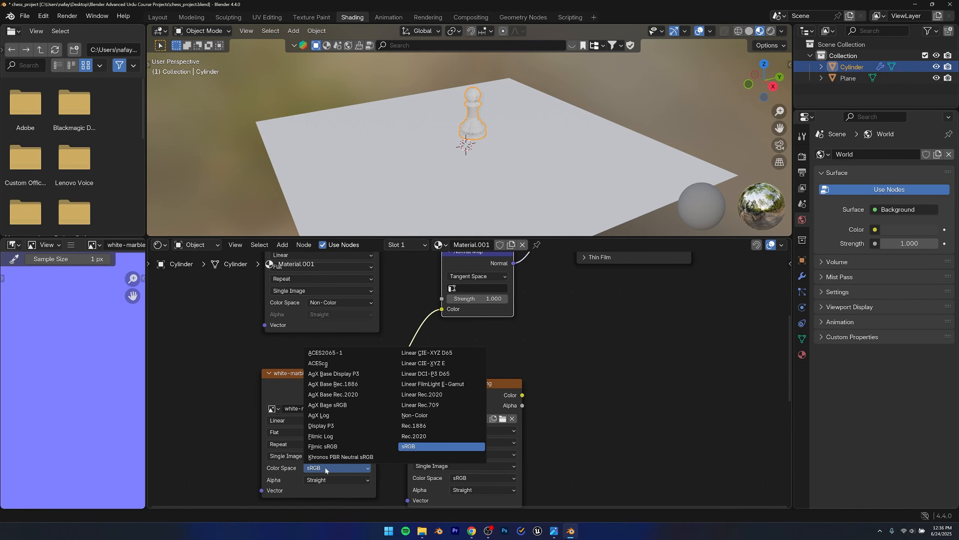
click(414, 414)
scroll(459, 369, down, 2)
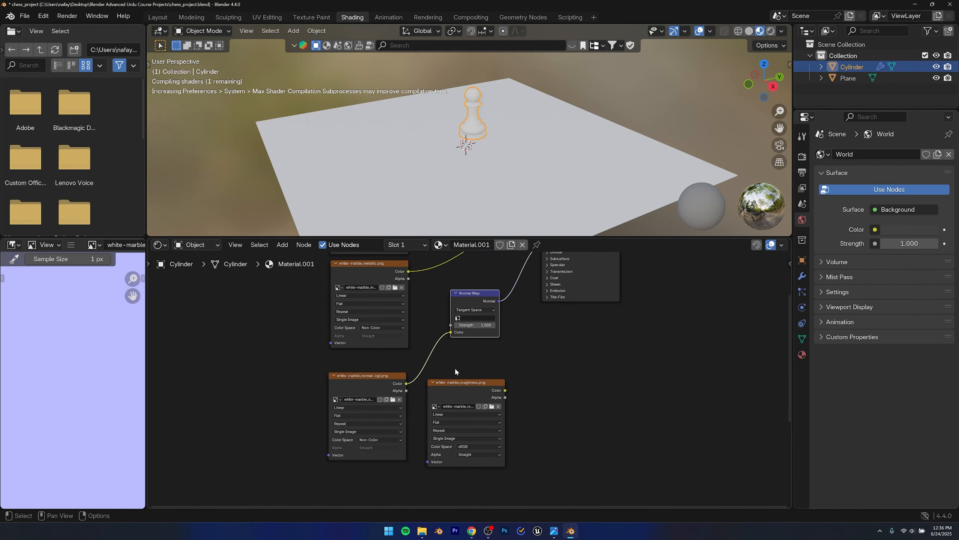
Step: Connect the Color output of the white-marble_roughness.png node to the Principled BSDF's Roughness input
middle_drag(455, 371, 384, 430)
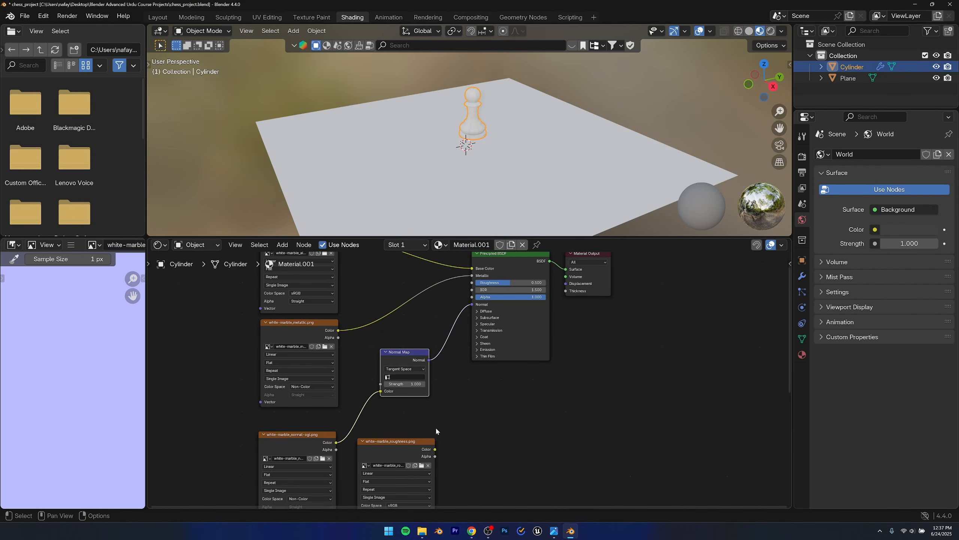
drag(435, 448, 472, 284)
scroll(470, 107, up, 2)
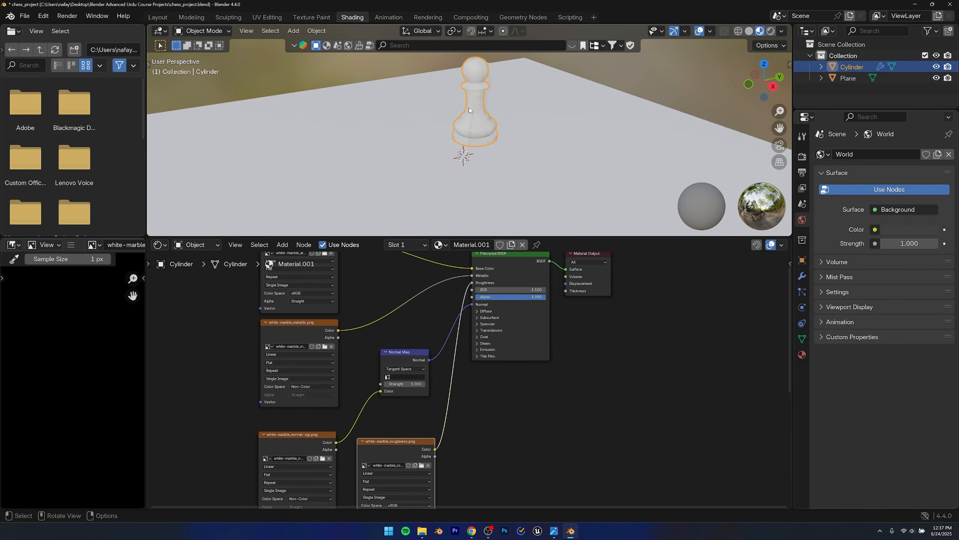
Step: Switch to the Layout workspace and show the scene in Material Preview shading
scroll(469, 107, up, 3)
middle_drag(477, 105, 400, 147)
click(158, 17)
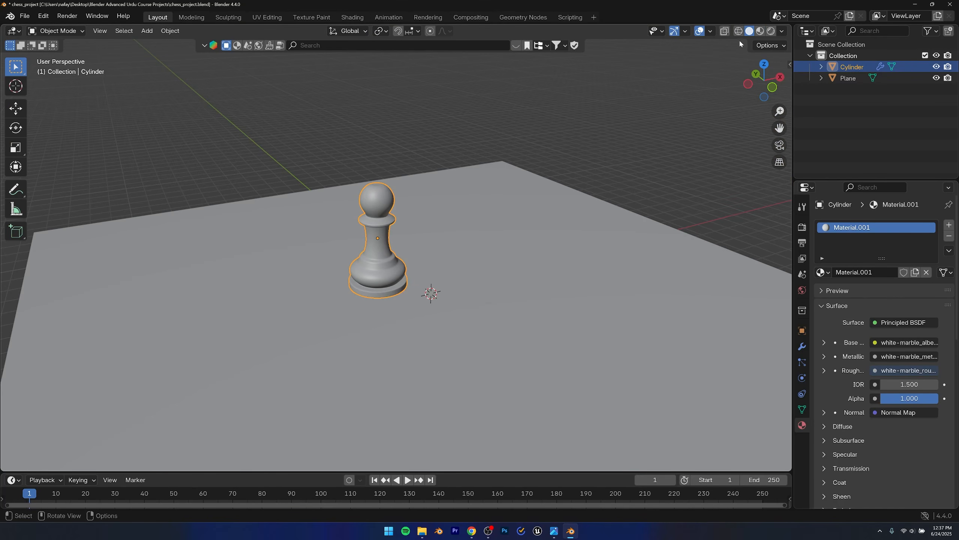
click(760, 32)
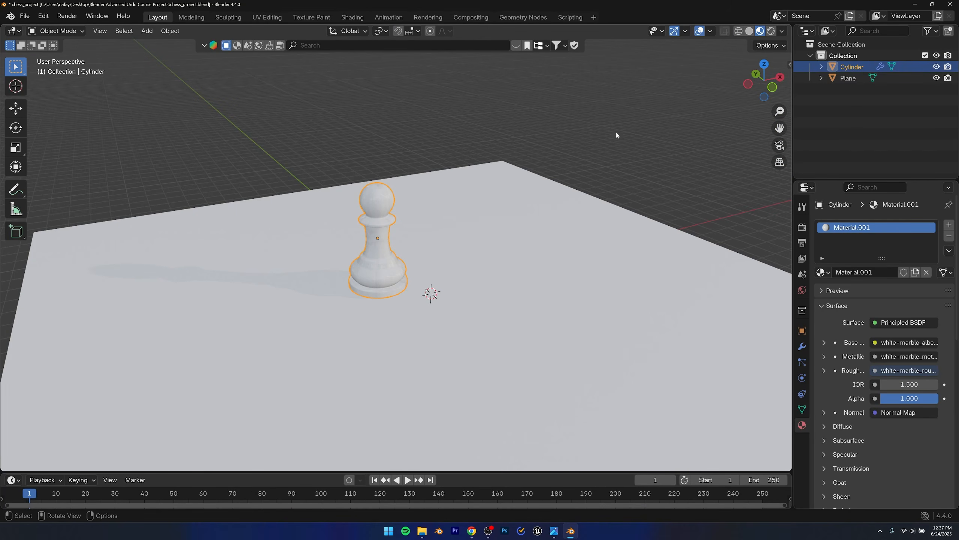
Step: Examine how the marble texture maps onto the pawn's base, neck and head from close up and from several angles
scroll(481, 244, up, 10)
scroll(480, 244, down, 3)
middle_drag(480, 244, 476, 203)
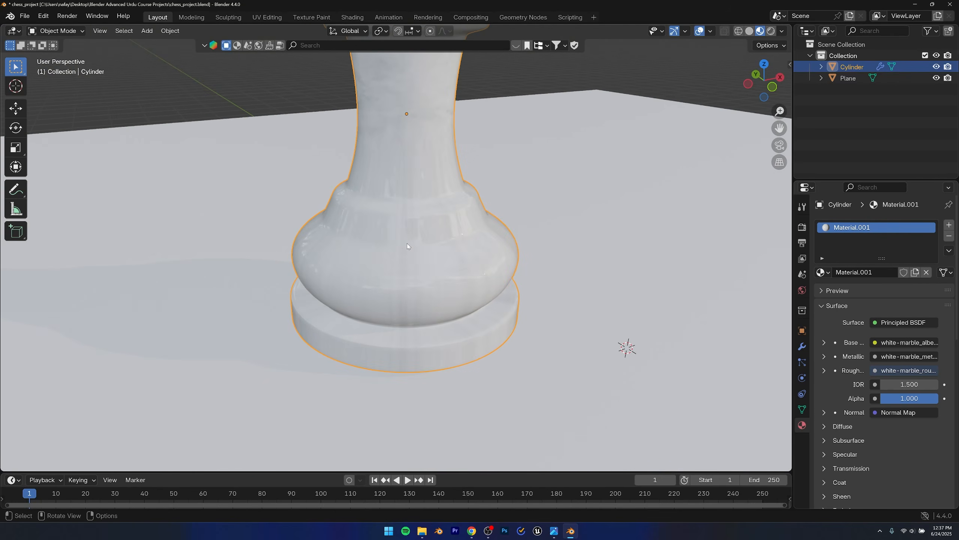
scroll(381, 200, up, 5)
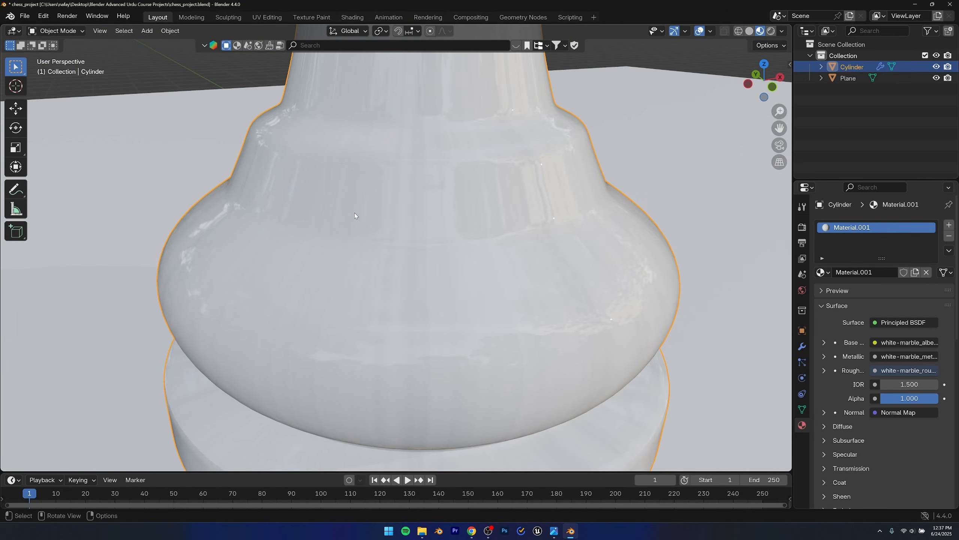
scroll(355, 214, down, 5)
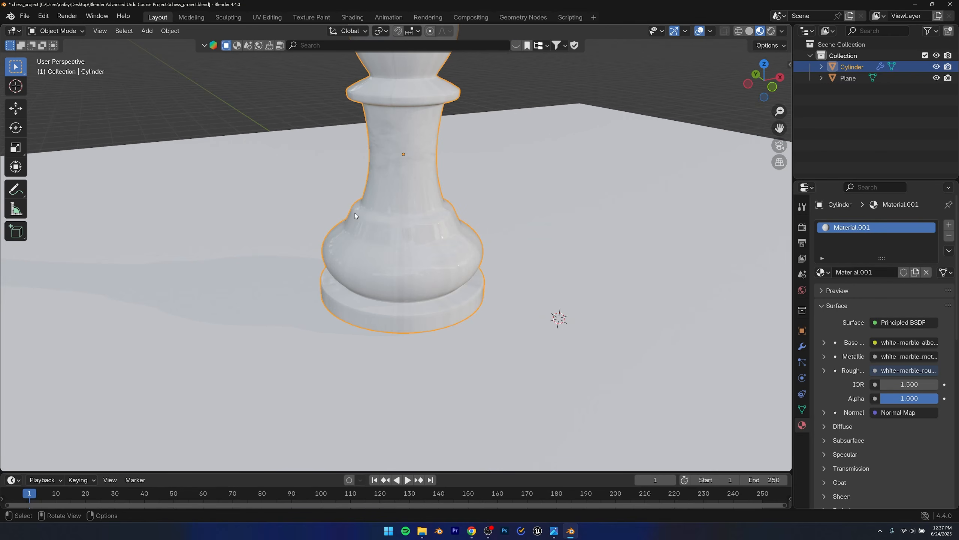
shift+middle_drag(388, 167, 390, 264)
scroll(391, 263, up, 4)
alt+drag(418, 251, 369, 244)
scroll(369, 244, down, 6)
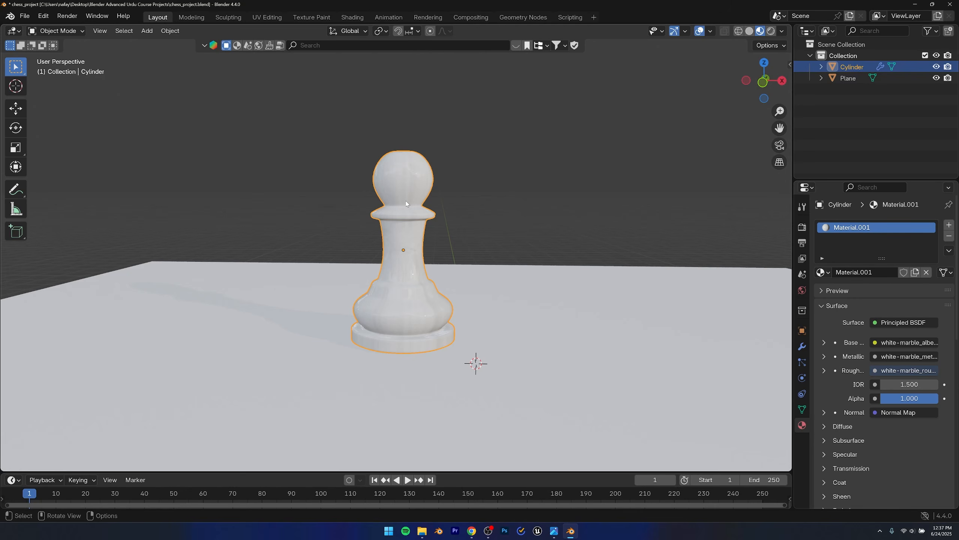
scroll(378, 272, up, 4)
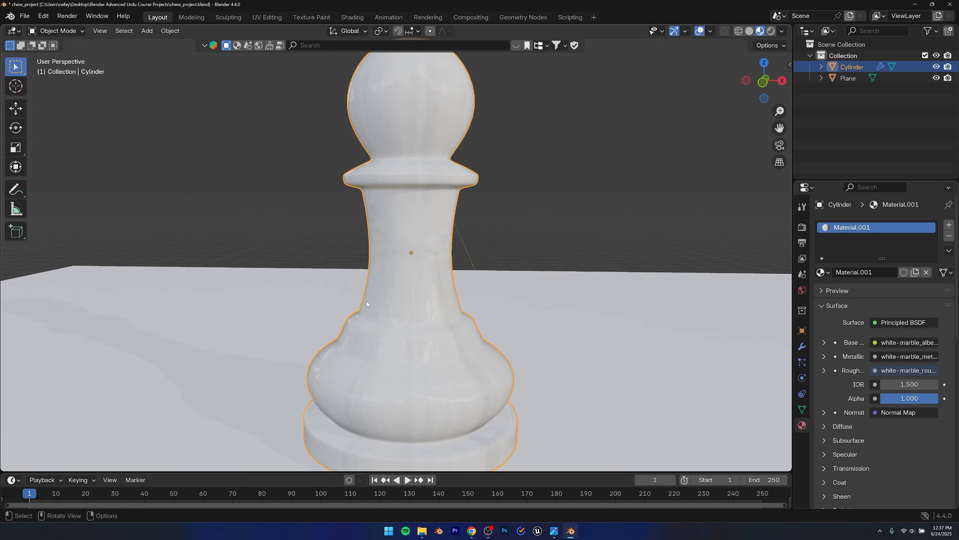
middle_drag(366, 302, 429, 269)
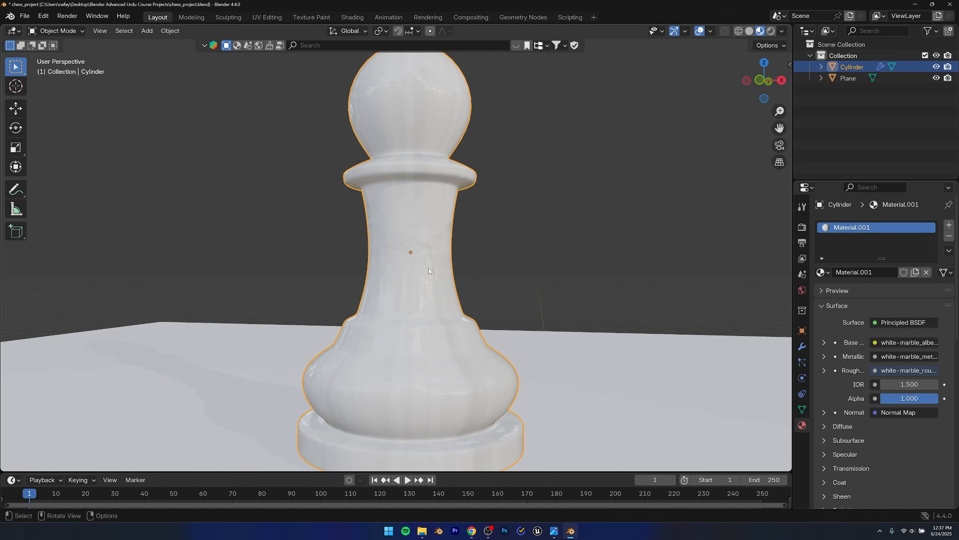
Step: Unwrap the pawn's entire mesh with Smart UV Project using the default settings, return to Object Mode and deselect the pawn
key(Tab)
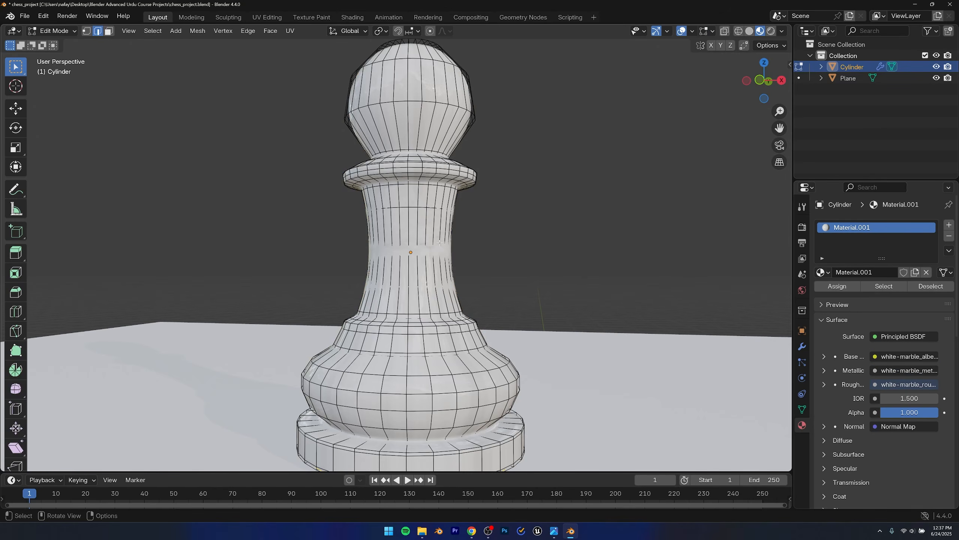
key(a)
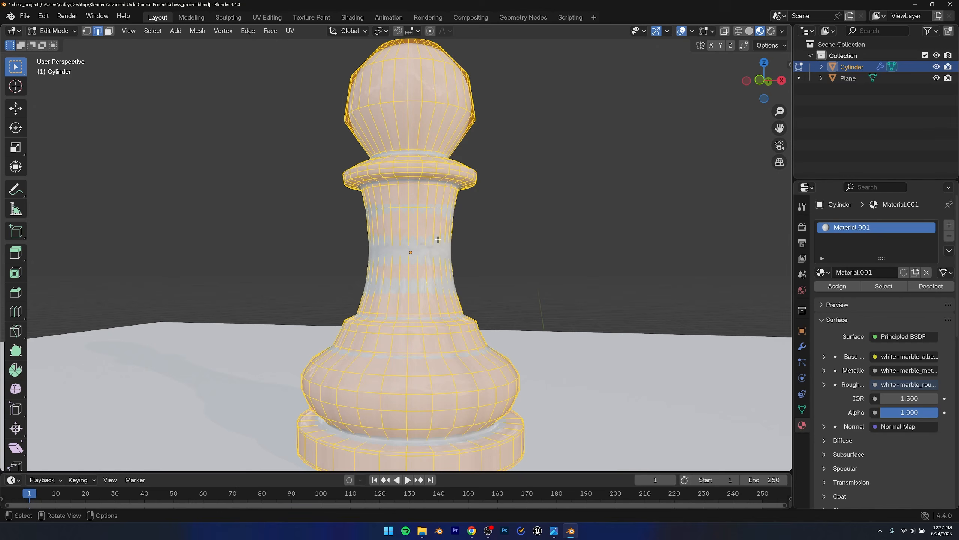
key(u)
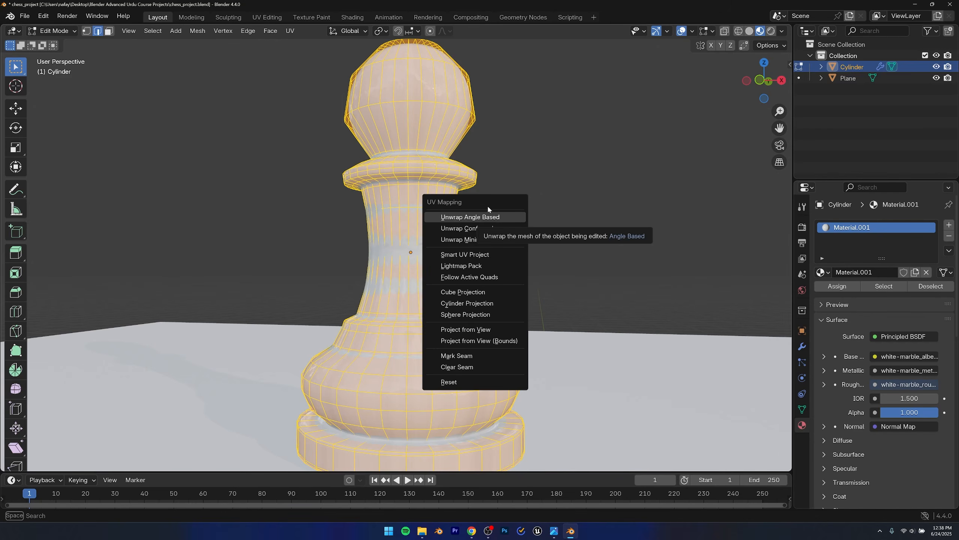
click(463, 254)
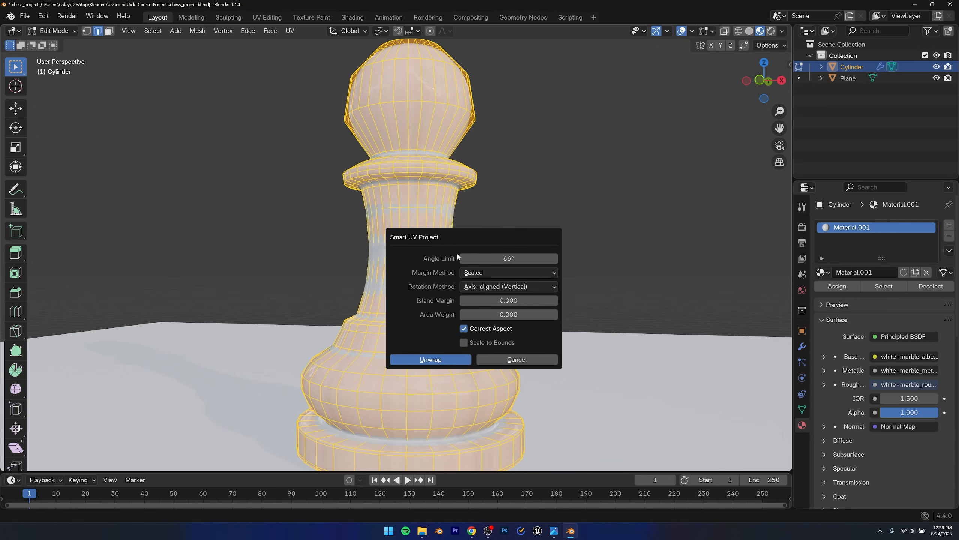
click(440, 363)
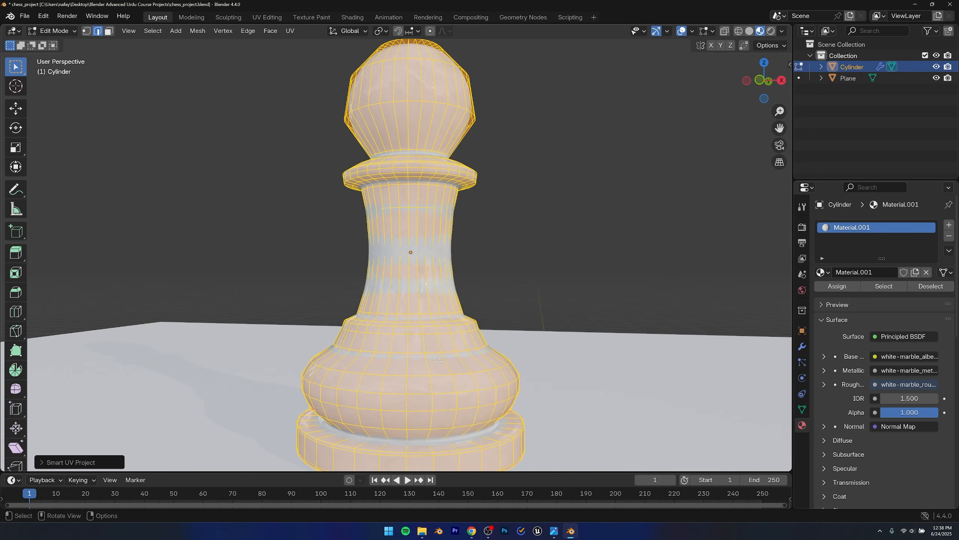
key(Tab)
click(525, 218)
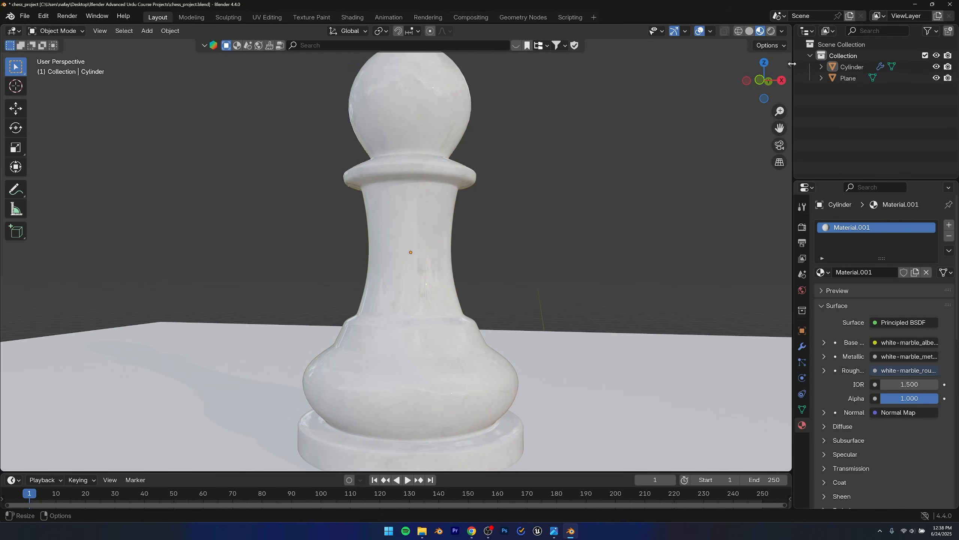
Step: Enable the Screencast Keys overlay for the 3D viewport and hide its settings
key(n)
click(785, 155)
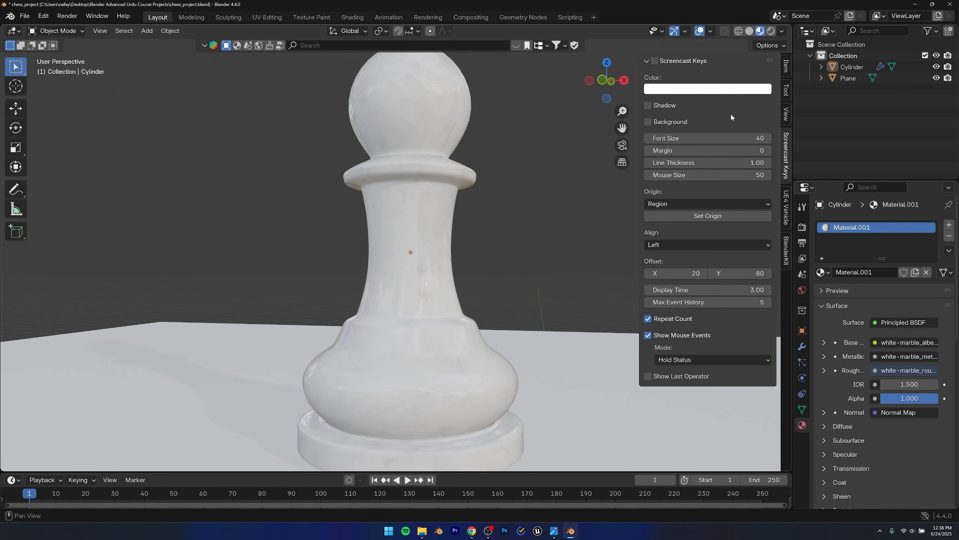
click(654, 61)
drag(644, 91, 783, 102)
Step: Remap the pawn's entire mesh with Cube Projection and check the marble in Object Mode
middle_drag(410, 259, 549, 252)
click(374, 218)
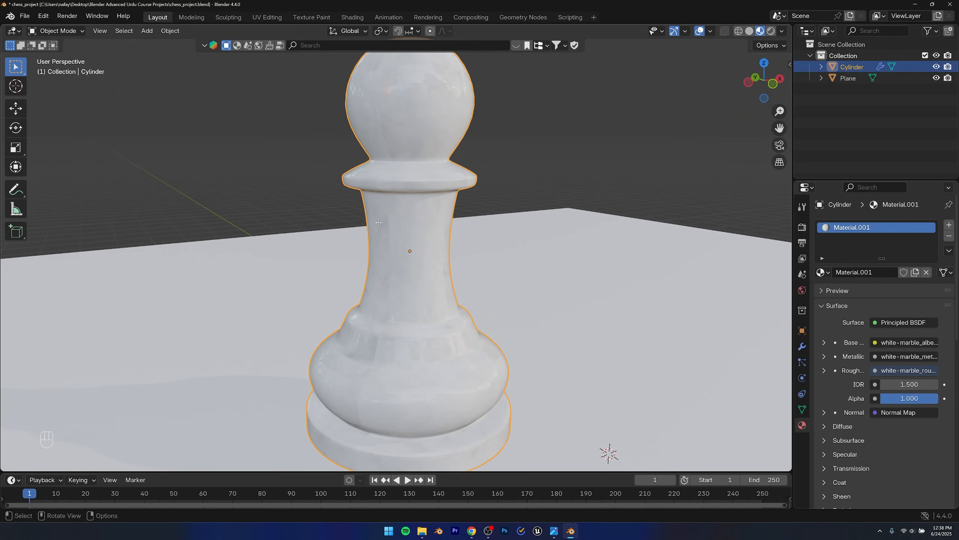
key(Tab)
key(u)
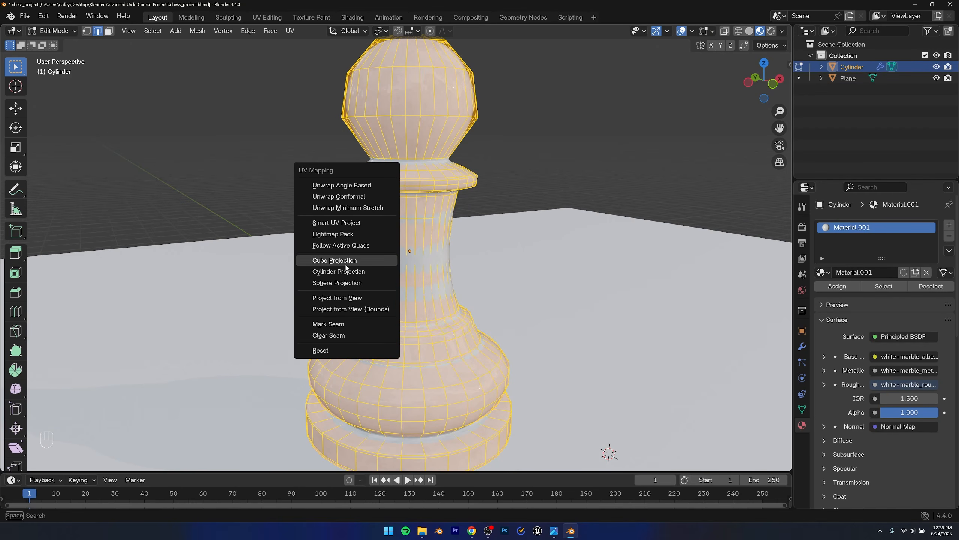
click(334, 260)
key(Tab)
scroll(420, 258, down, 2)
middle_drag(420, 258, 396, 270)
scroll(397, 251, up, 4)
scroll(484, 287, down, 2)
Step: Remap the pawn's entire mesh with Cylinder Projection and check the marble in Object Mode from another side
key(Tab)
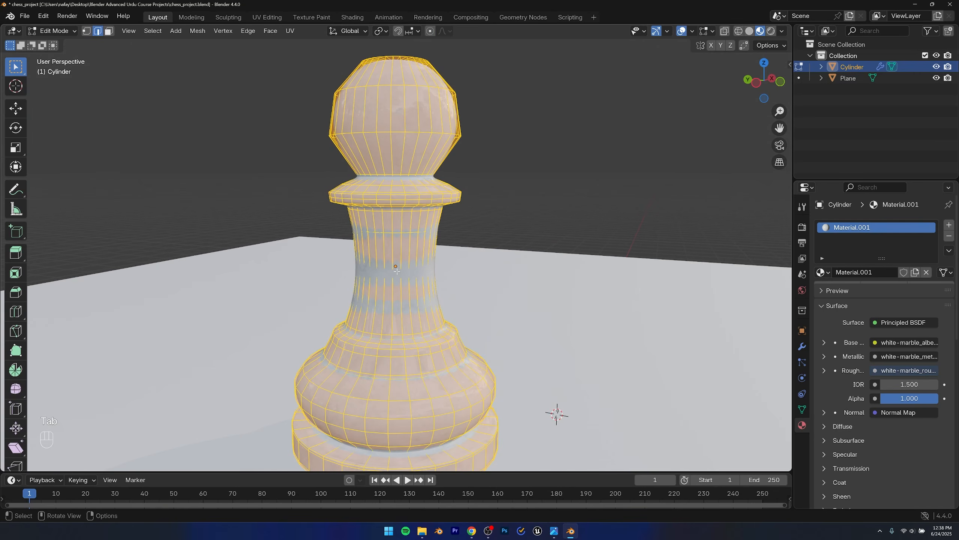
key(u)
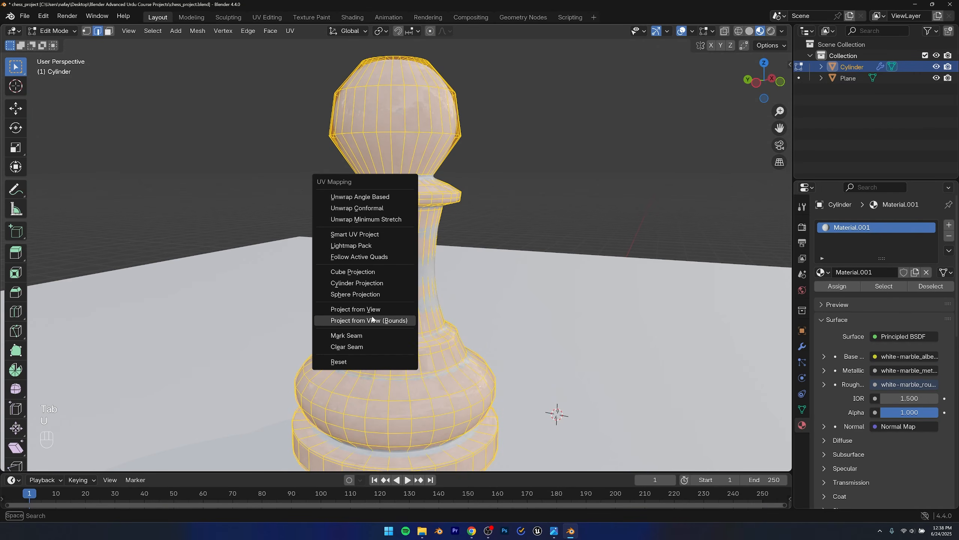
click(373, 283)
key(Tab)
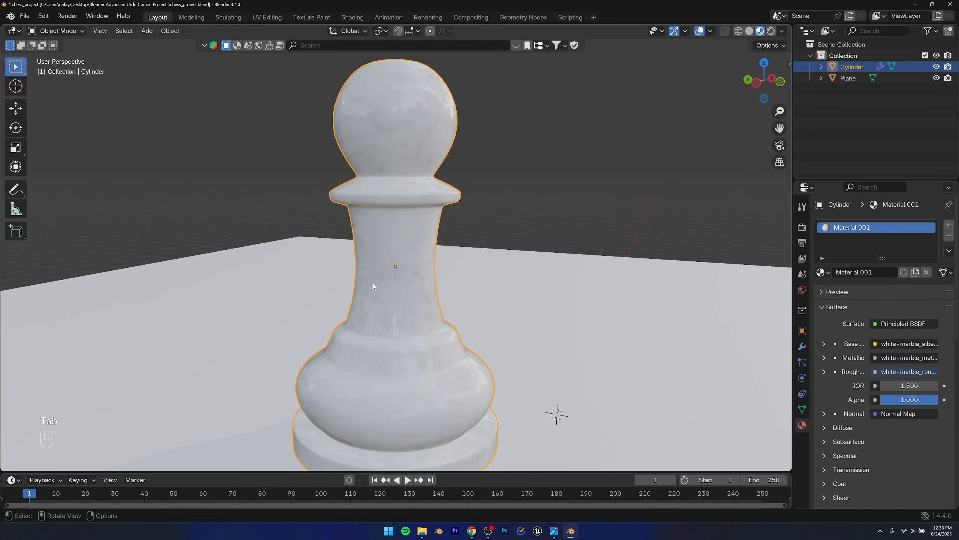
alt+drag(373, 283, 381, 324)
mouse_move(380, 242)
alt+shift+mouse_down()
mouse_move(369, 335)
mouse_move(392, 254)
alt+shift+mouse_up()
scroll(377, 346, down, 4)
alt+drag(393, 253, 439, 336)
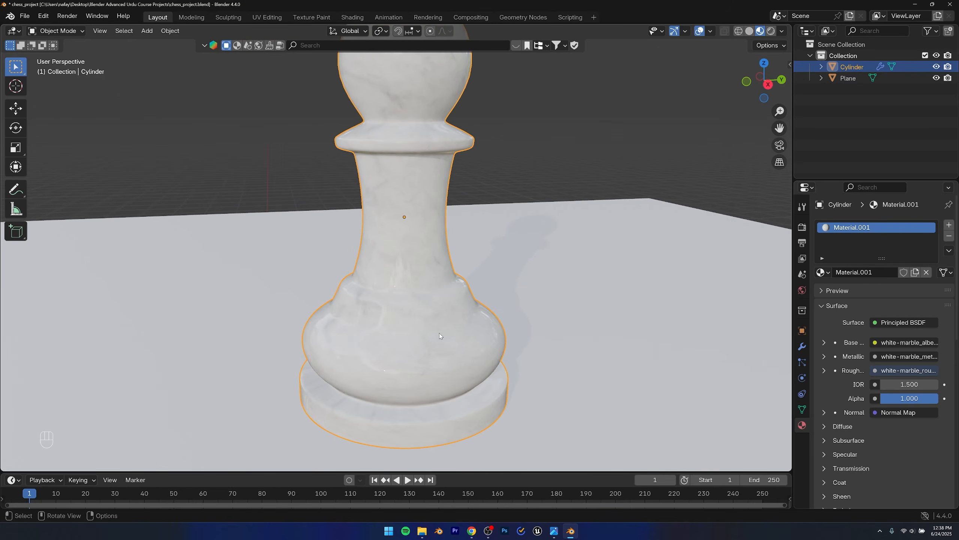
key(Tab)
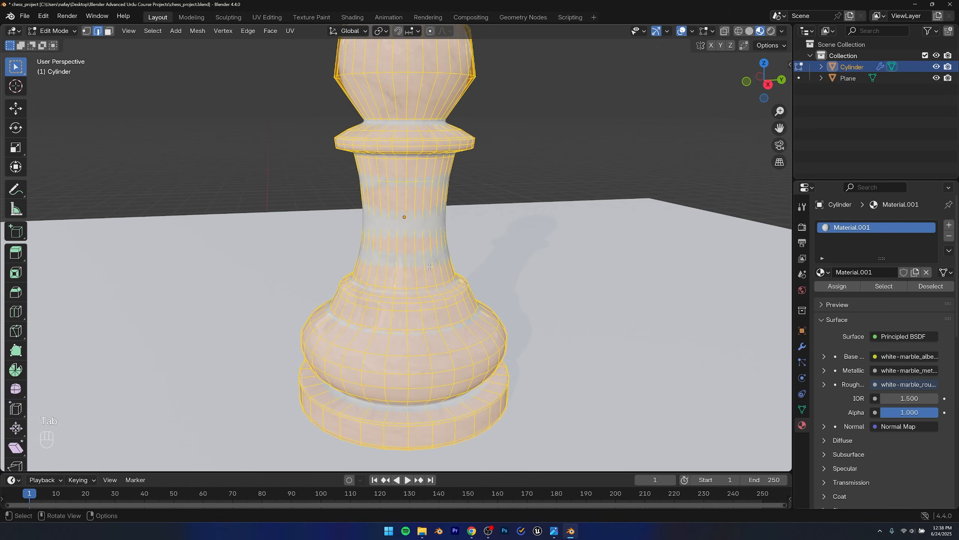
key(u)
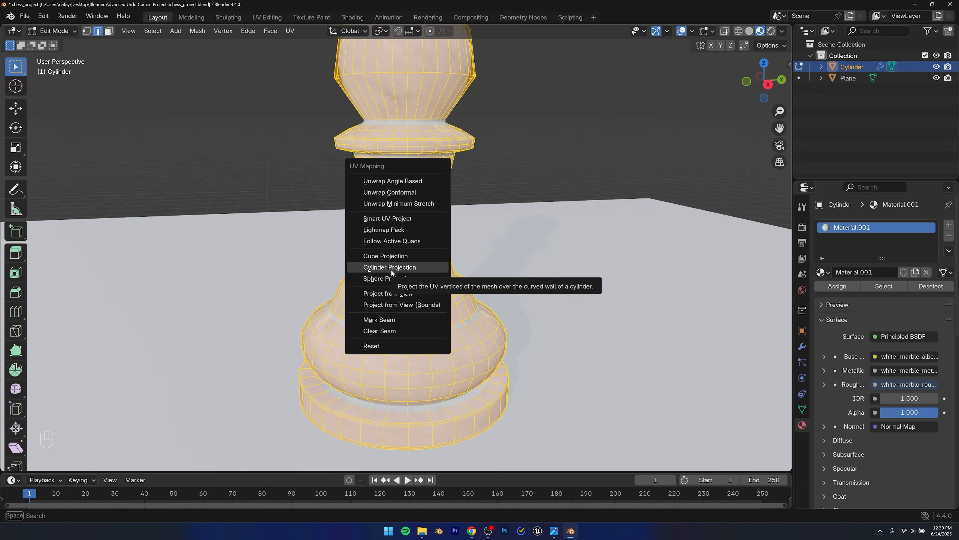
click(548, 119)
key(Tab)
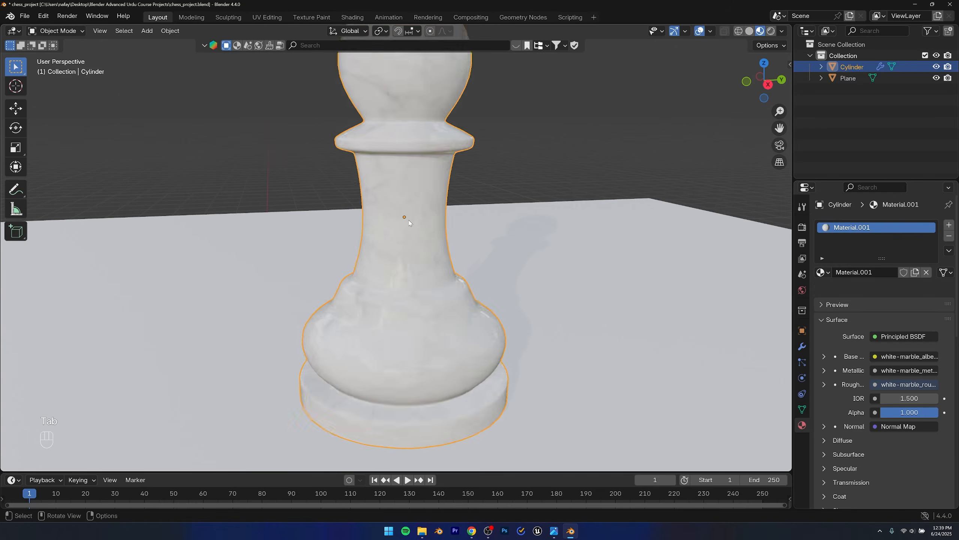
Step: Examine the marble mapping on the pawn's neck, collar and base from close up and from a distance
scroll(420, 279, down, 3)
alt+middle_drag(420, 279, 417, 276)
alt+drag(418, 275, 384, 252)
scroll(384, 251, up, 5)
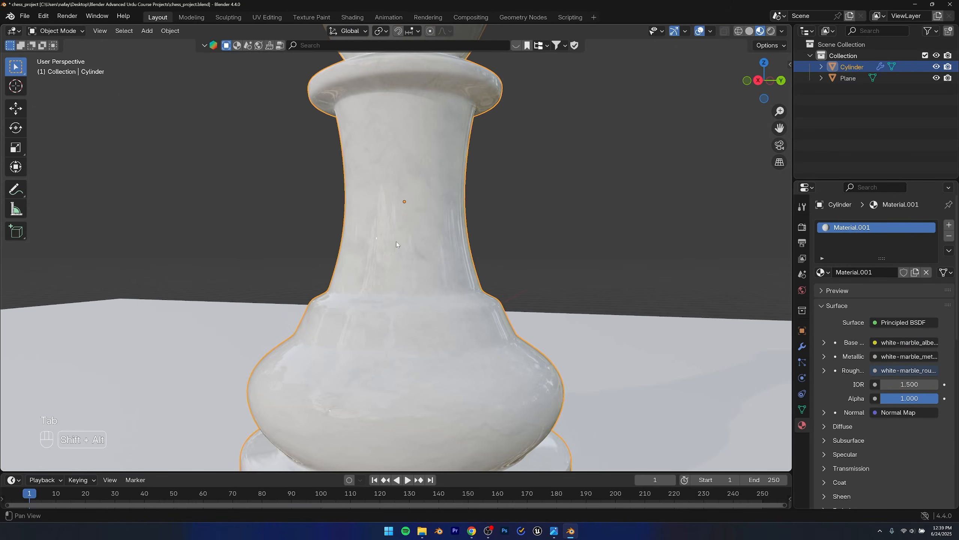
alt+shift+middle_drag(396, 237, 380, 397)
alt+drag(380, 396, 381, 301)
scroll(381, 301, down, 5)
alt+drag(437, 346, 458, 322)
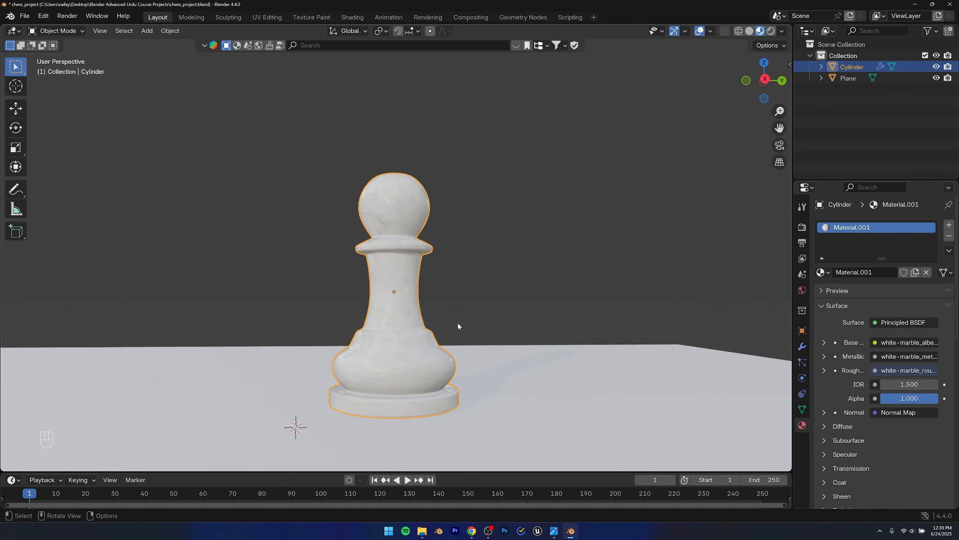
scroll(457, 328, down, 2)
scroll(458, 331, down, 3)
alt+drag(402, 338, 427, 306)
Step: Add a new material named white to the board plane
click(283, 363)
scroll(305, 325, down, 2)
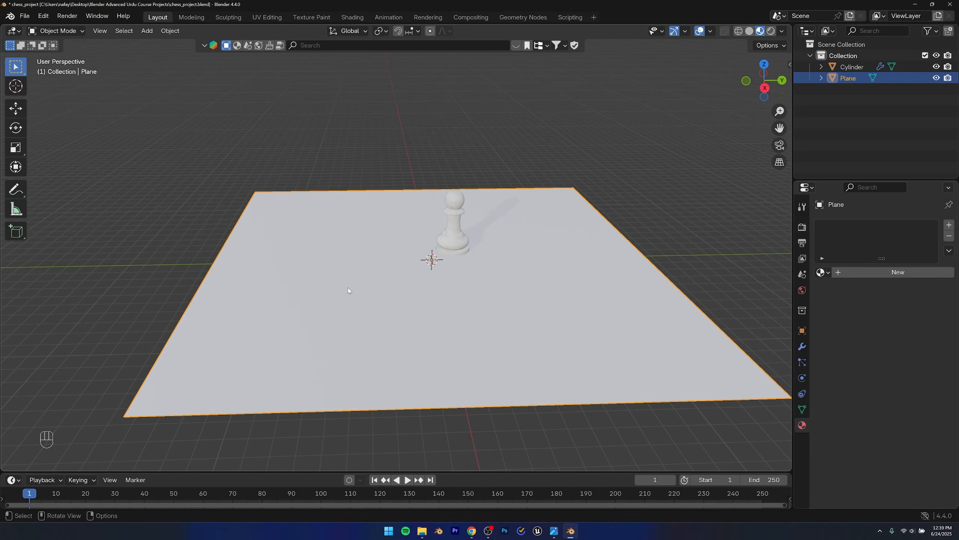
key(Tab)
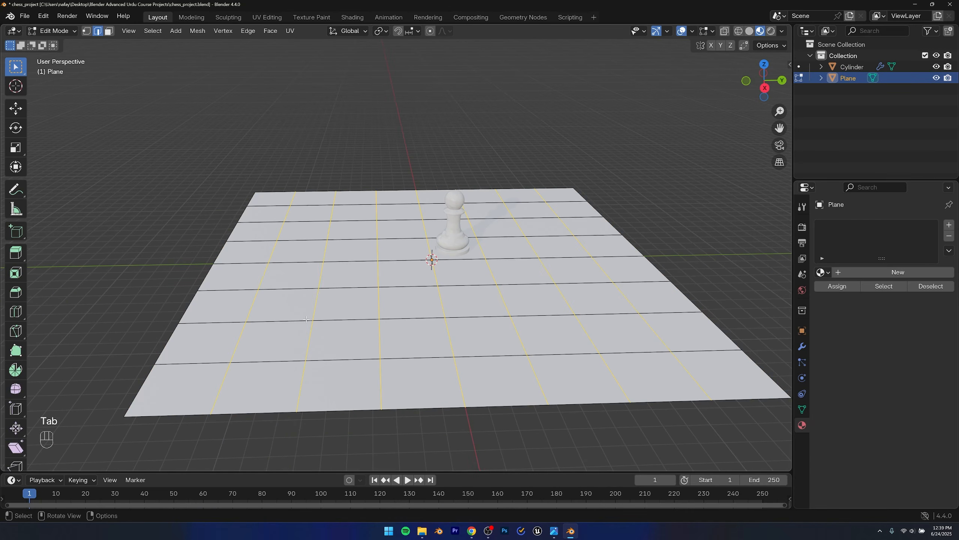
key(Tab)
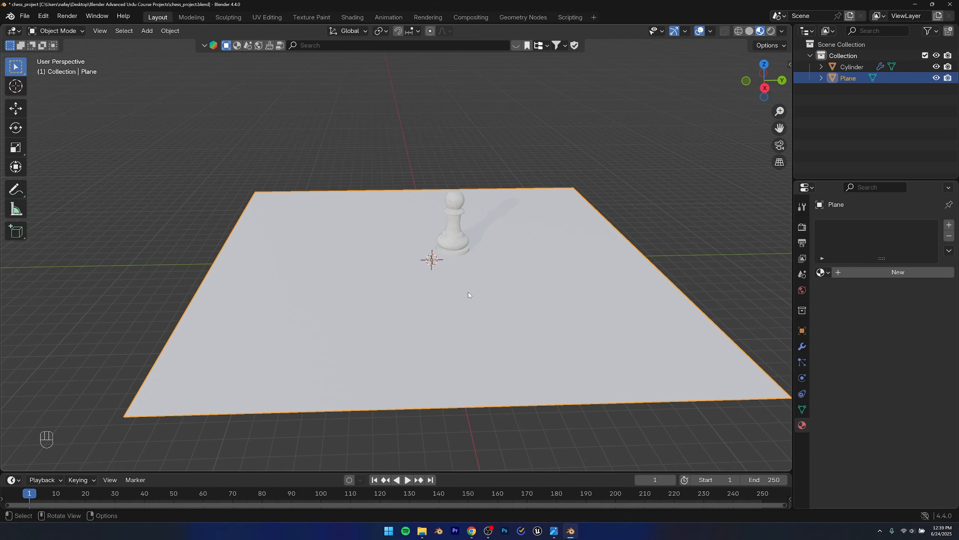
click(872, 271)
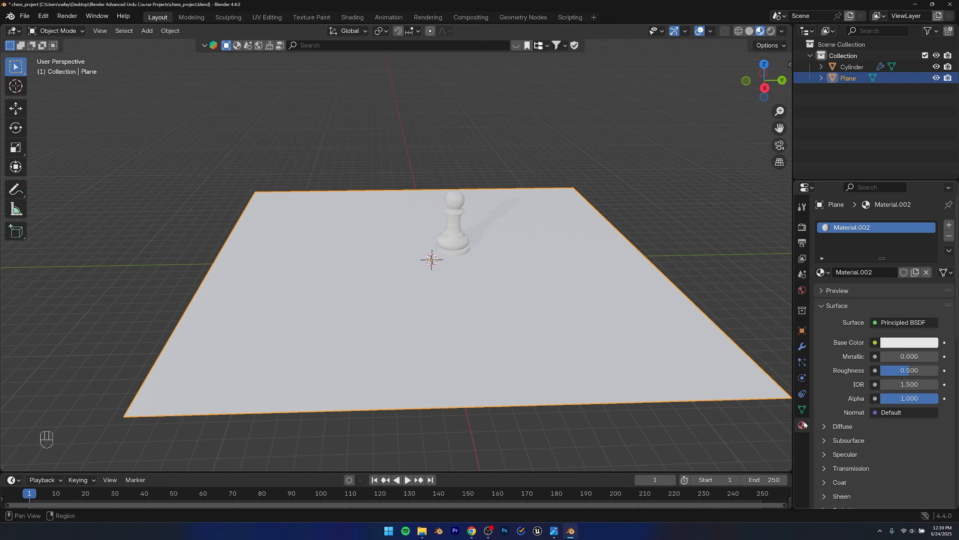
double_click(857, 229)
text(white)
key(Return)
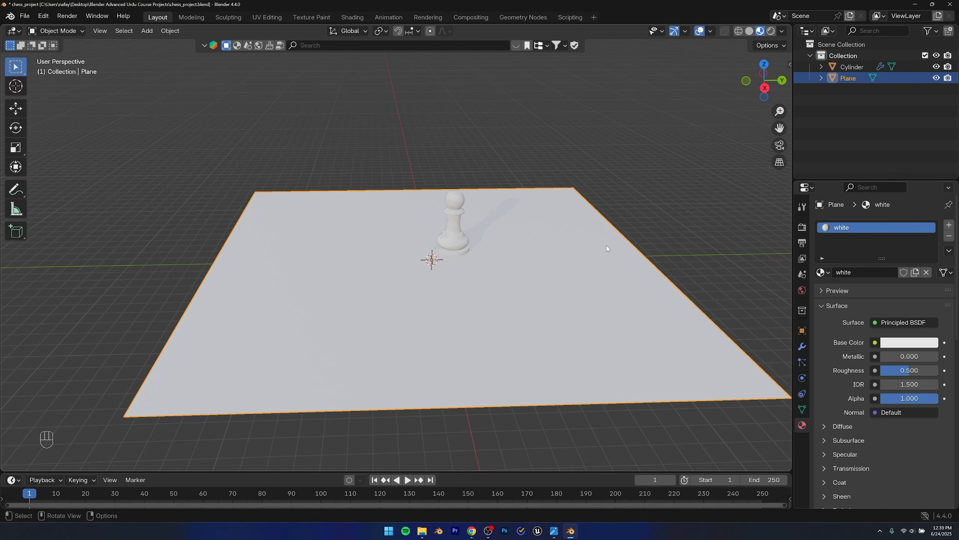
Step: In Edit Mode with face selection, select alternating squares in the board's first two columns, starting with the near corner square
key(Tab)
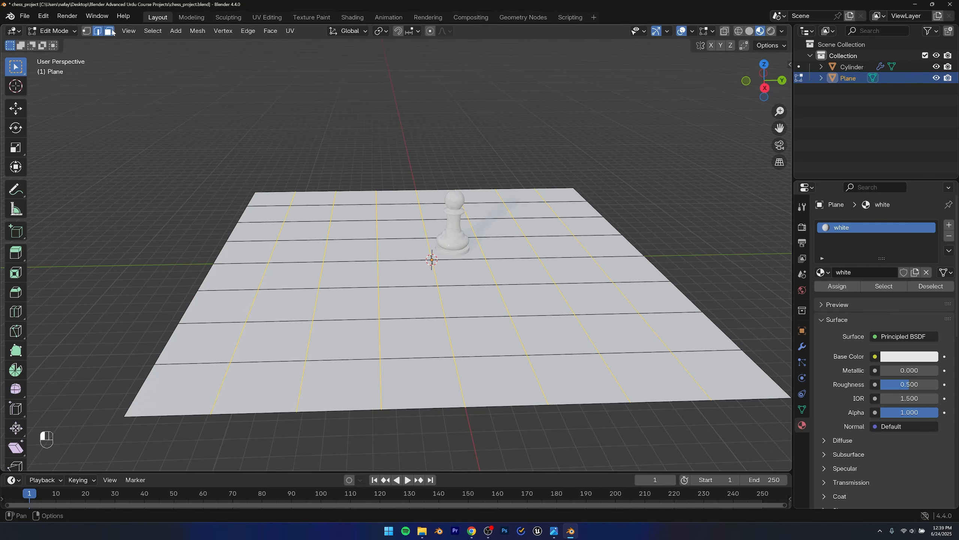
key(3)
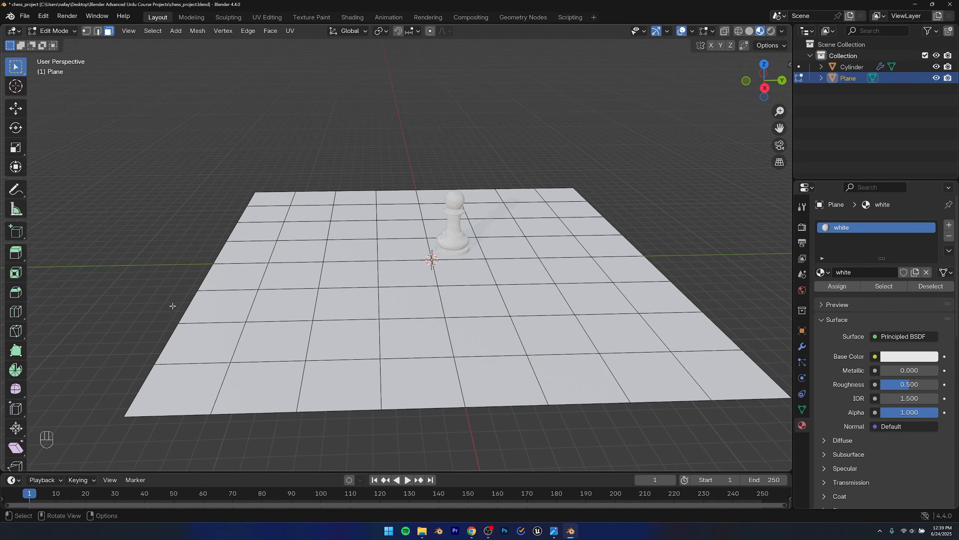
click(191, 372)
shift+click(219, 305)
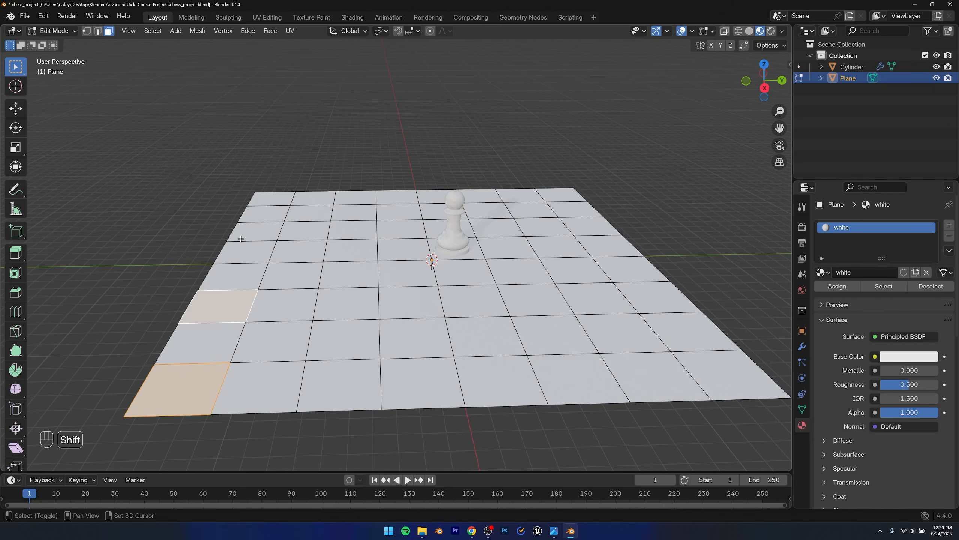
shift+click(246, 252)
shift+click(256, 216)
shift+click(314, 198)
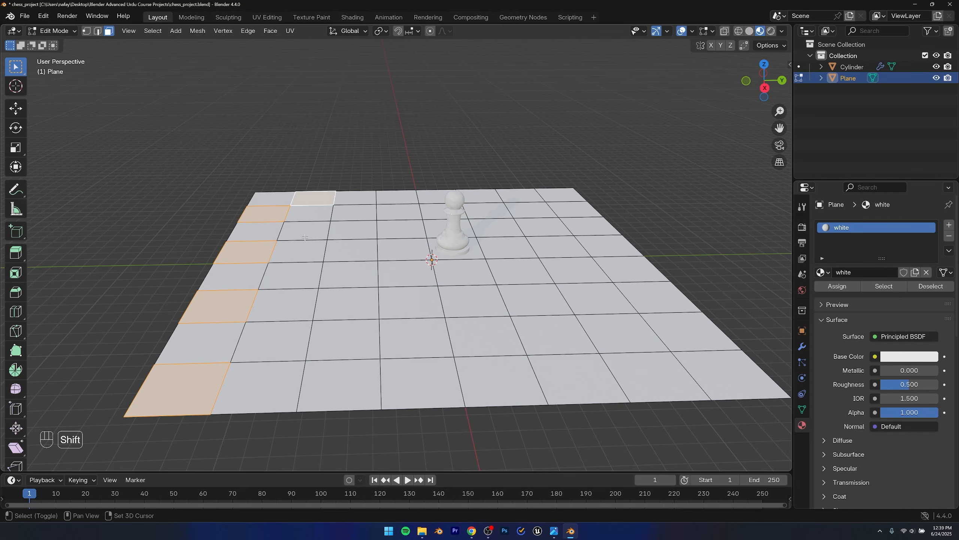
shift+click(305, 231)
shift+click(290, 275)
shift+click(276, 339)
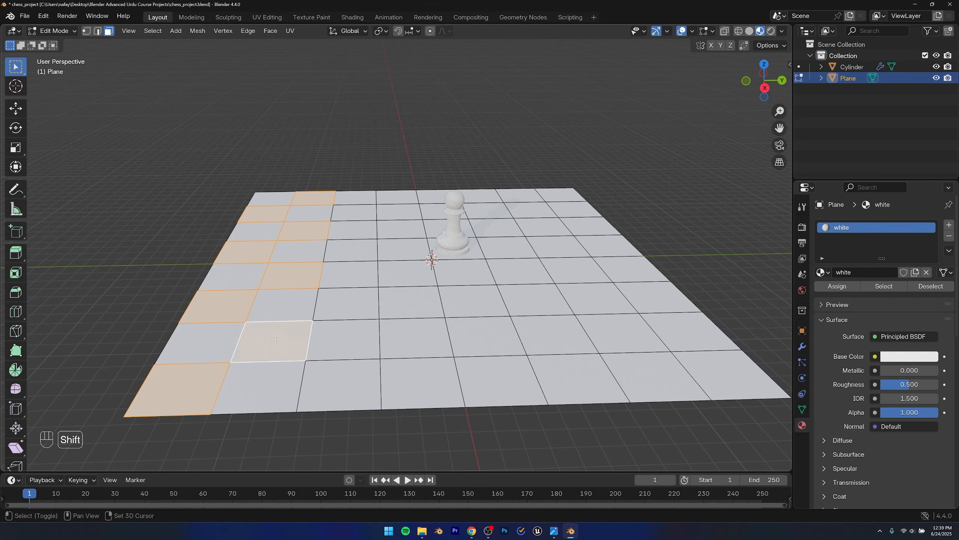
Step: Add the alternating squares in the board's third and fourth columns to the face selection
shift+click(355, 383)
shift+click(345, 304)
shift+click(351, 250)
shift+click(351, 210)
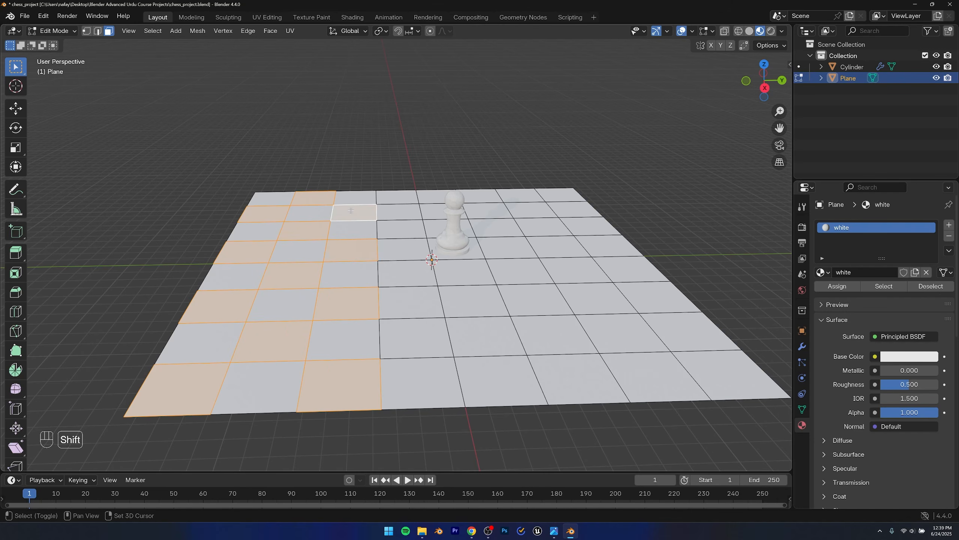
shift+click(393, 198)
shift+click(401, 229)
shift+click(406, 272)
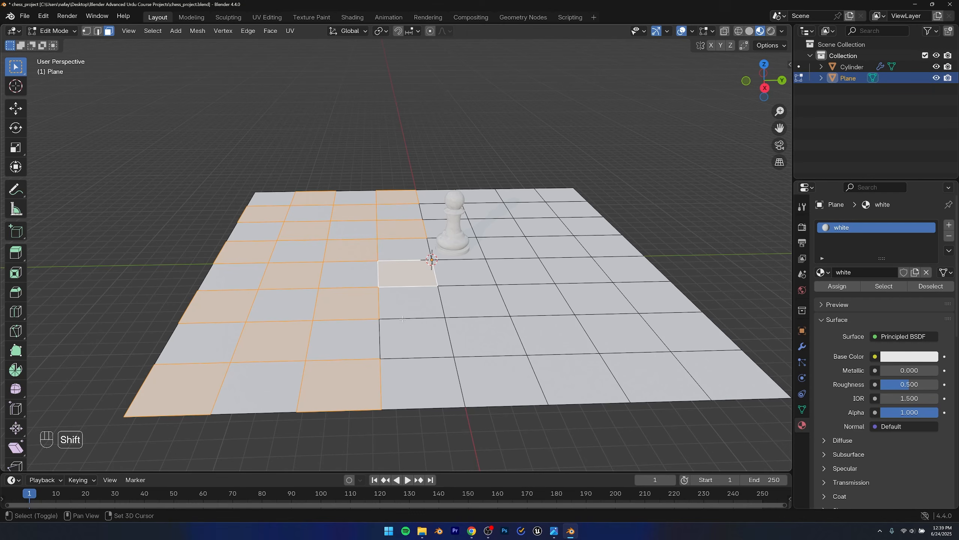
shift+click(413, 340)
Step: Extend the checkered face selection with the alternating squares in the fifth and sixth columns, including those around the pawn
shift+click(485, 368)
shift+click(474, 300)
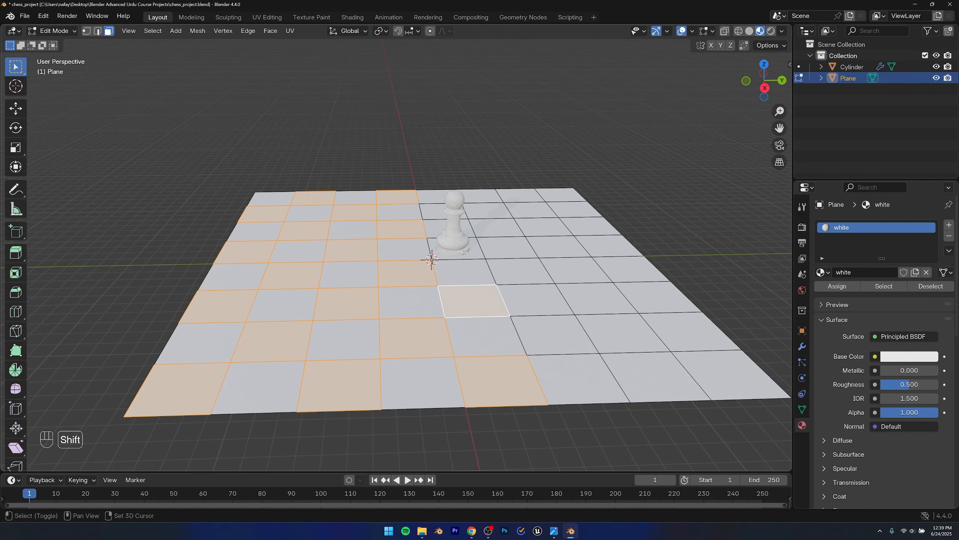
shift+click(460, 250)
shift+click(439, 211)
shift+click(479, 196)
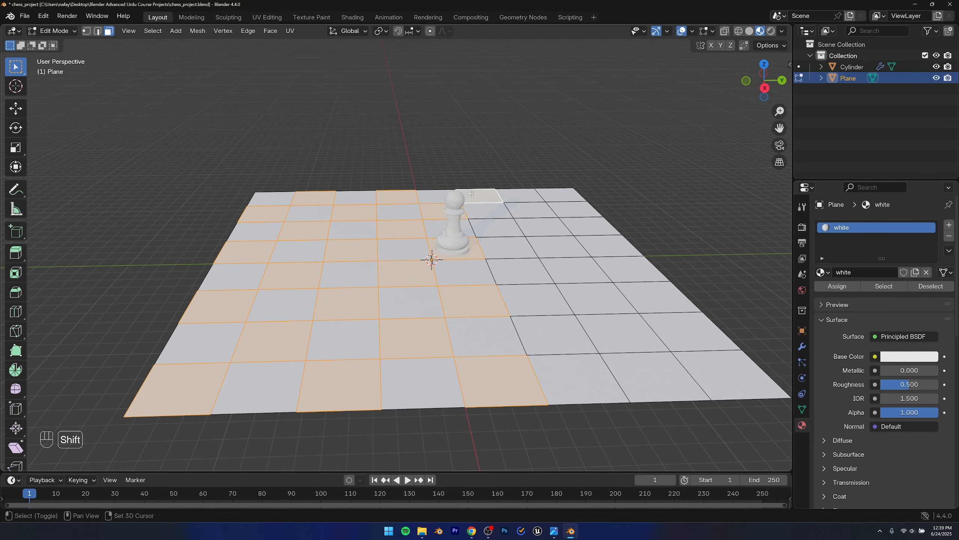
shift+click(497, 228)
shift+click(512, 271)
shift+click(553, 333)
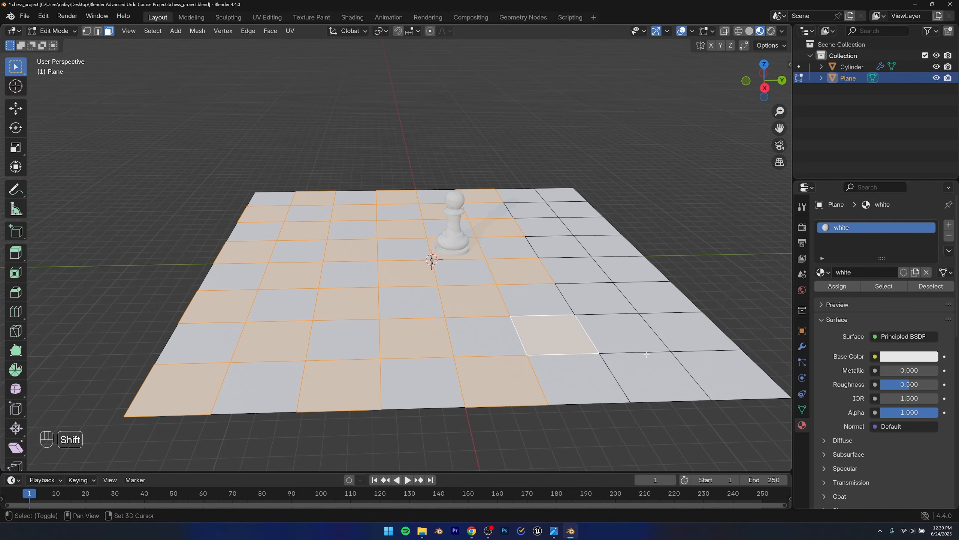
Step: Complete the checkered face selection with the alternating squares in the board's last two columns
shift+click(655, 376)
shift+click(596, 299)
shift+click(561, 251)
shift+click(543, 226)
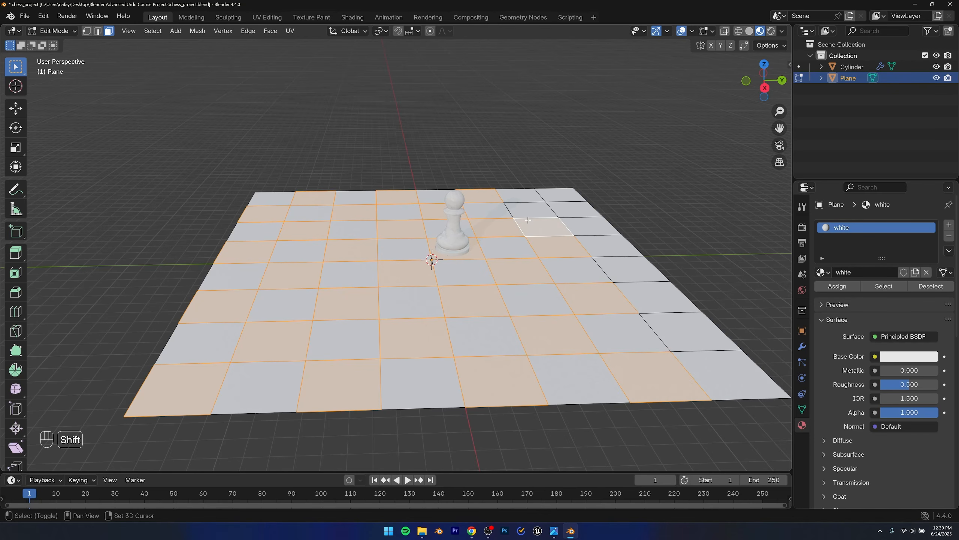
shift+click(543, 226)
shift+click(531, 209)
shift+click(558, 190)
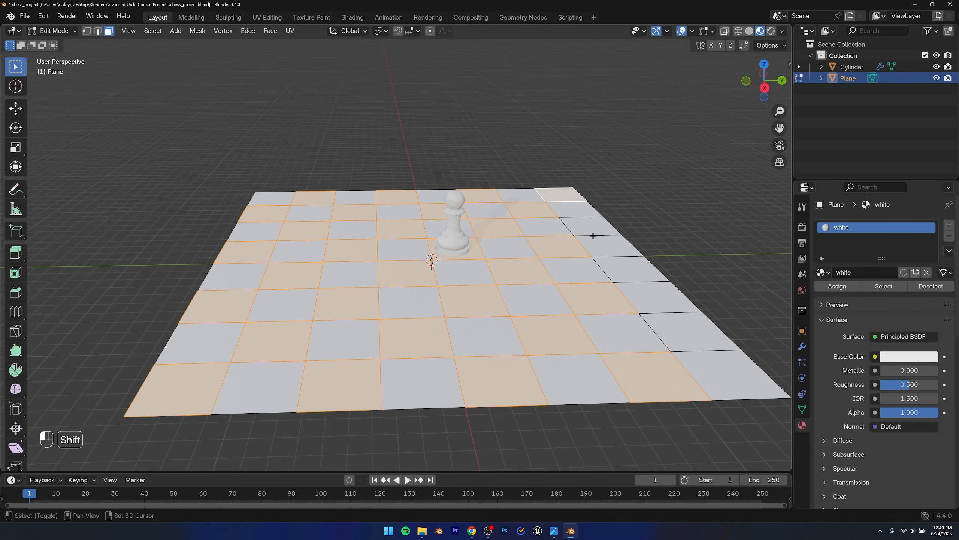
shift+click(609, 246)
shift+click(593, 228)
shift+click(612, 249)
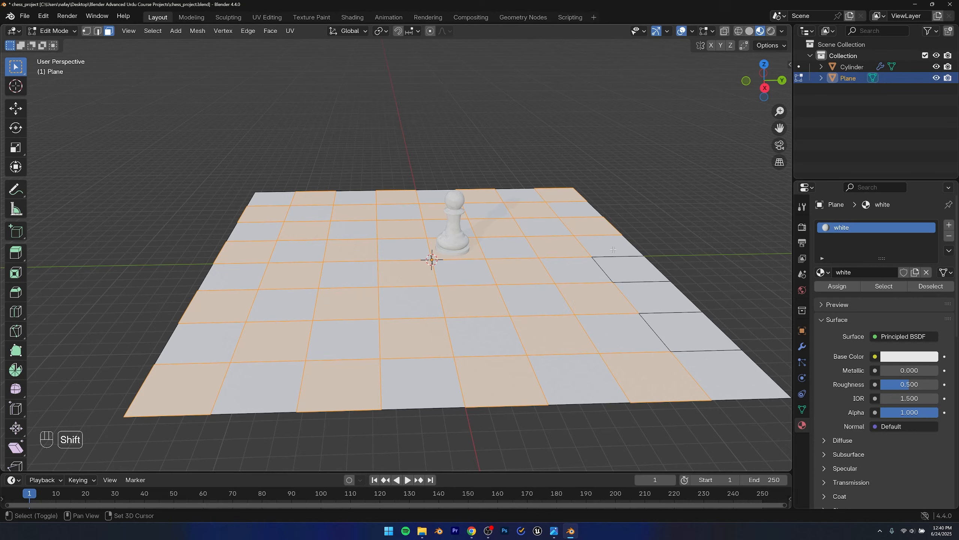
shift+click(668, 320)
scroll(668, 322, down, 2)
mouse_move(451, 336)
alt+middle_down()
mouse_move(435, 384)
mouse_move(454, 416)
mouse_move(466, 335)
alt+middle_up()
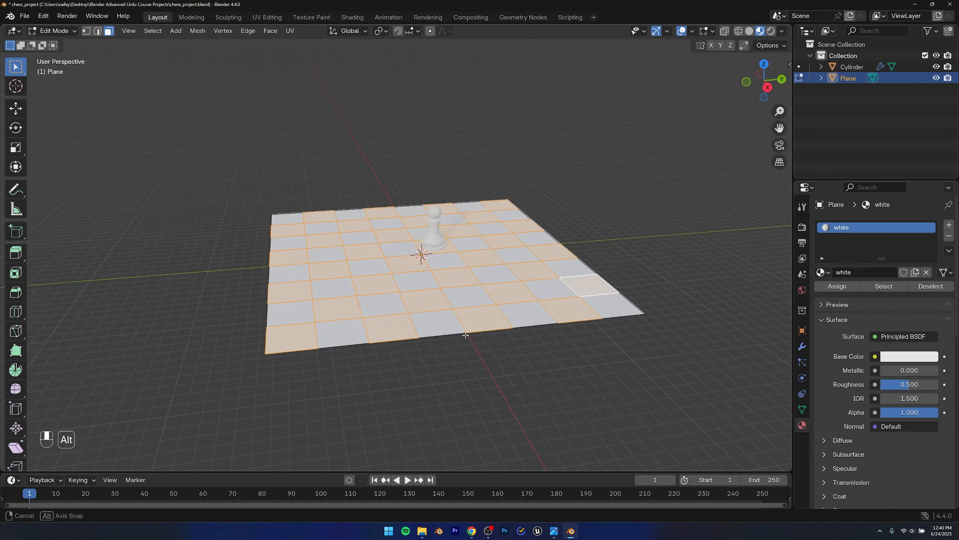
scroll(466, 335, up, 2)
alt+middle_drag(437, 266, 424, 270)
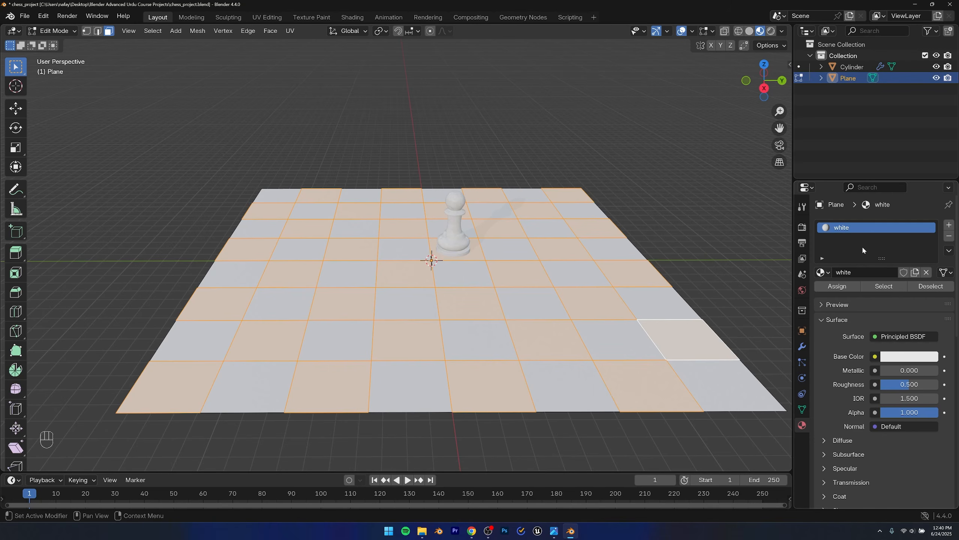
Step: Add a second material with a near-black base color to the board, assign it to the selected squares, and deselect them
click(949, 226)
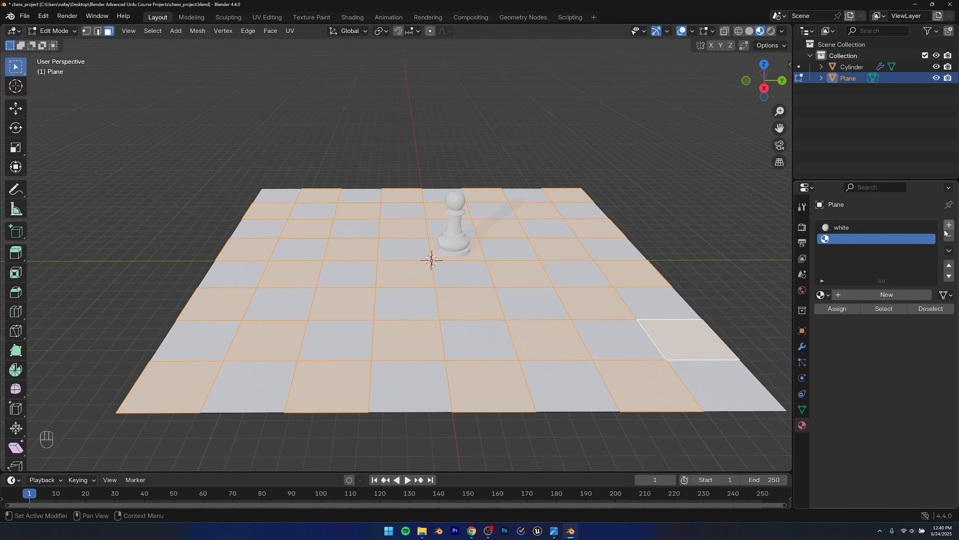
click(863, 294)
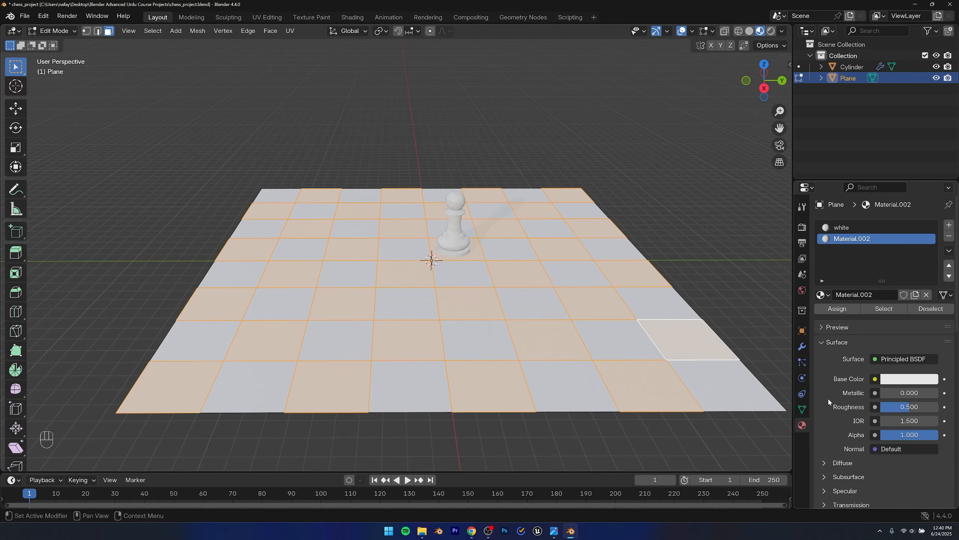
click(889, 379)
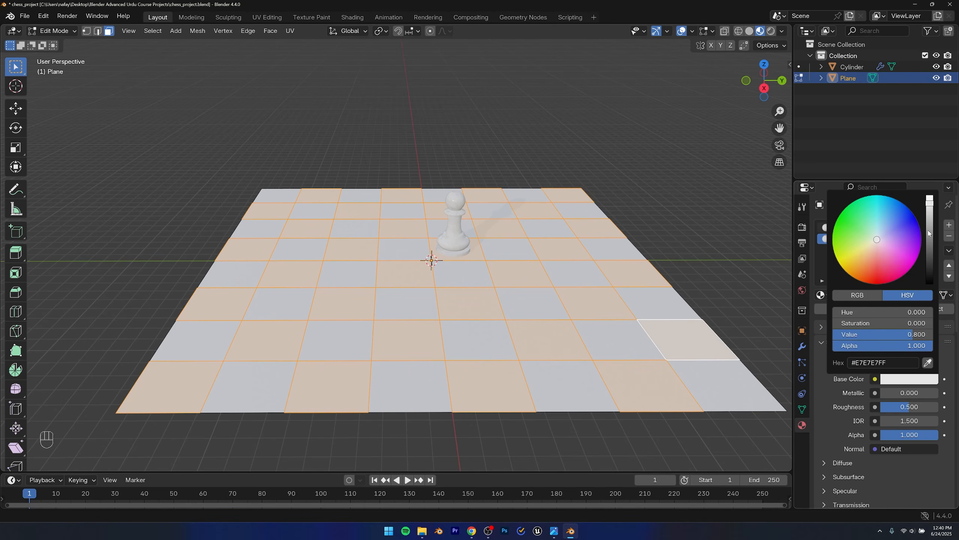
drag(930, 233, 929, 273)
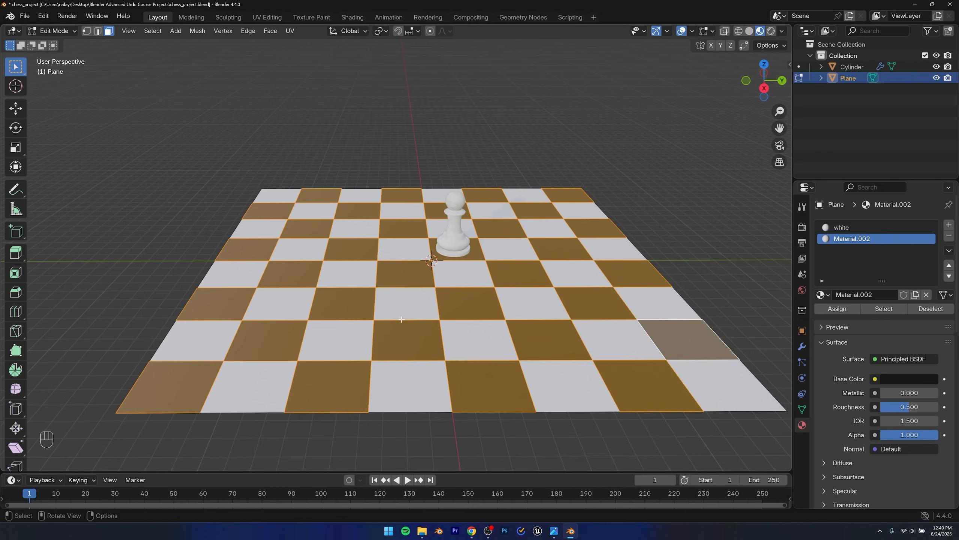
middle_drag(395, 280, 322, 303)
click(534, 112)
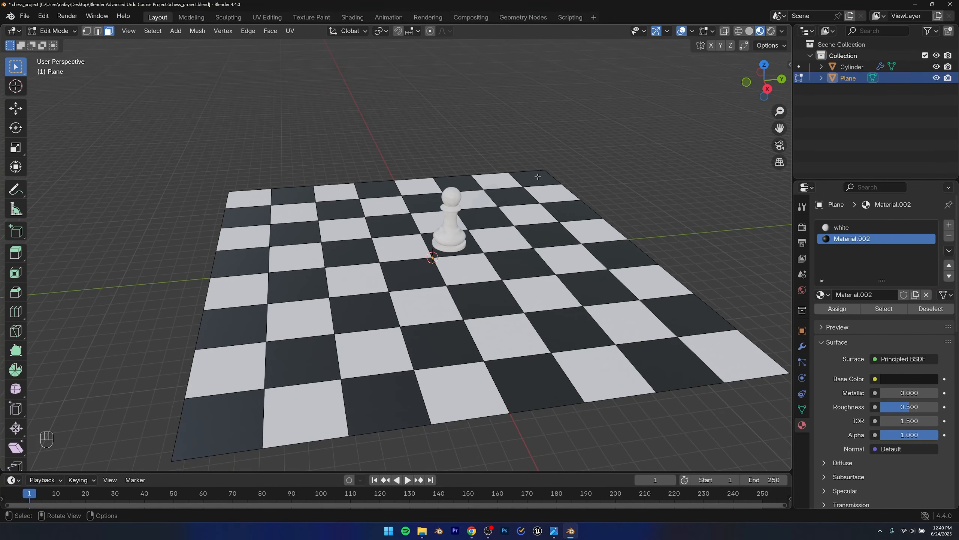
Step: Examine the checkered board and pawn in Object Mode from close up and from a distance
key(Tab)
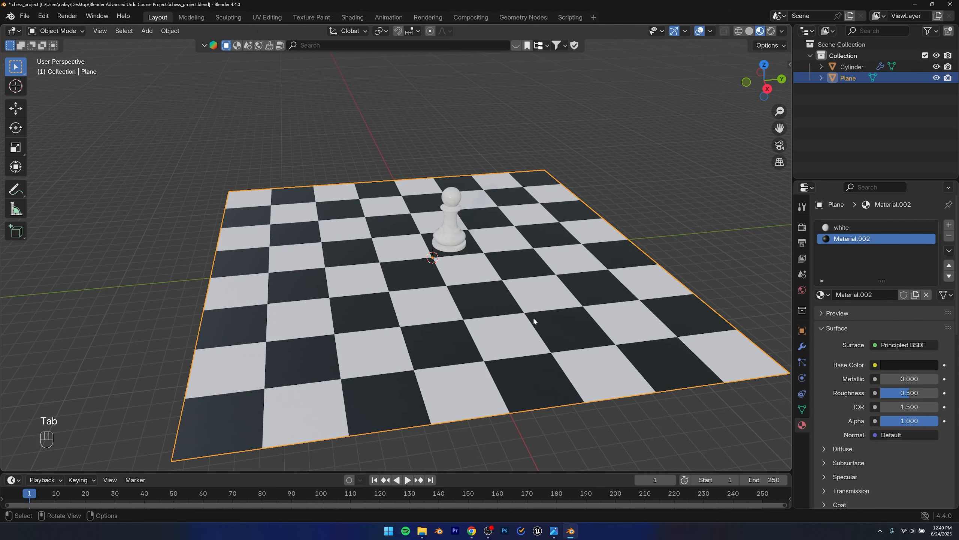
click(675, 167)
alt+drag(675, 167, 481, 261)
alt+middle_drag(481, 262, 551, 320)
scroll(423, 310, up, 5)
middle_drag(423, 310, 358, 294)
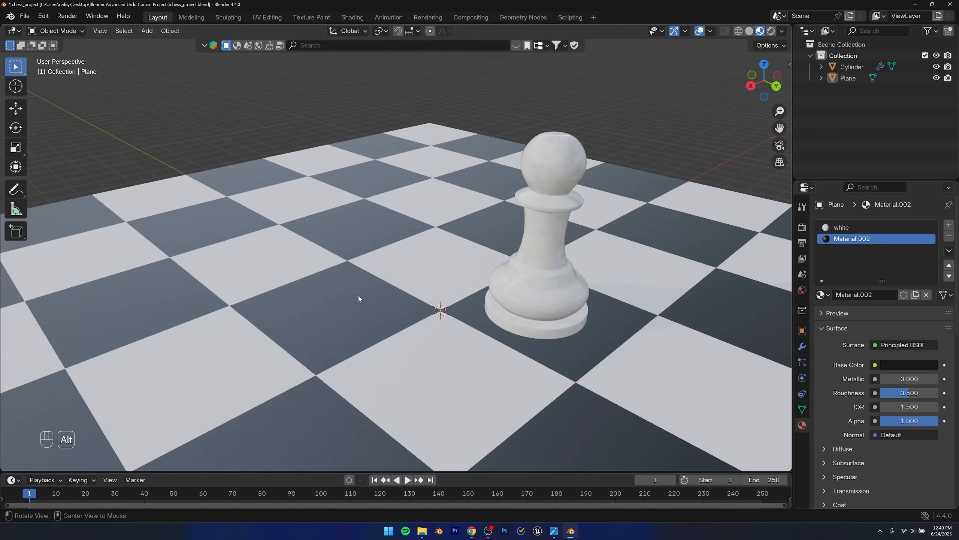
click(848, 227)
scroll(419, 272, down, 5)
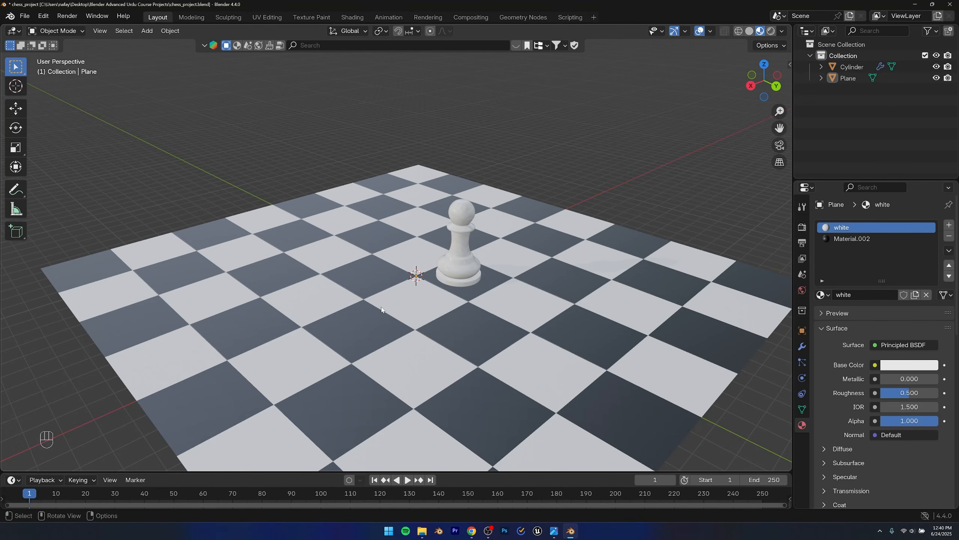
key(a)
click(336, 184)
middle_drag(382, 318, 424, 335)
scroll(424, 336, down, 4)
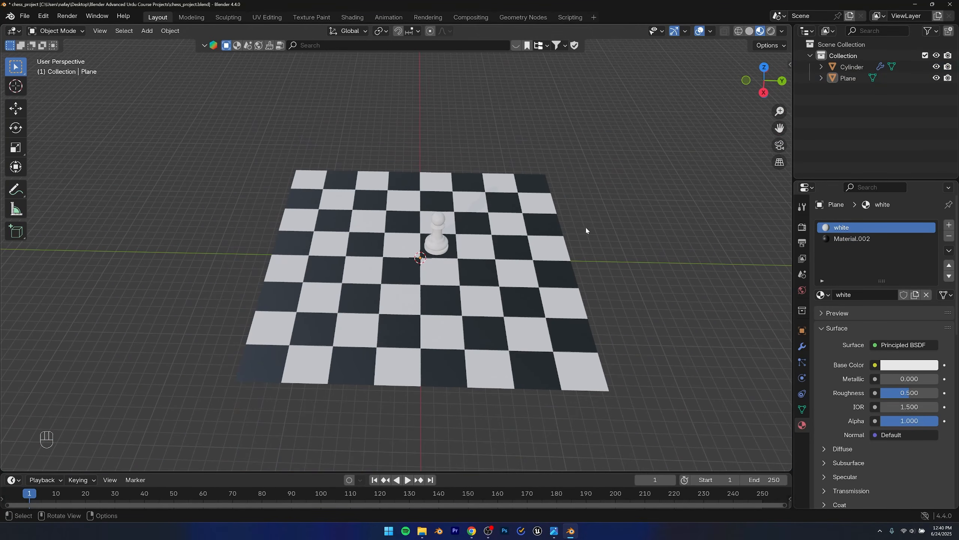
Step: Rename the board's dark material as black
click(855, 238)
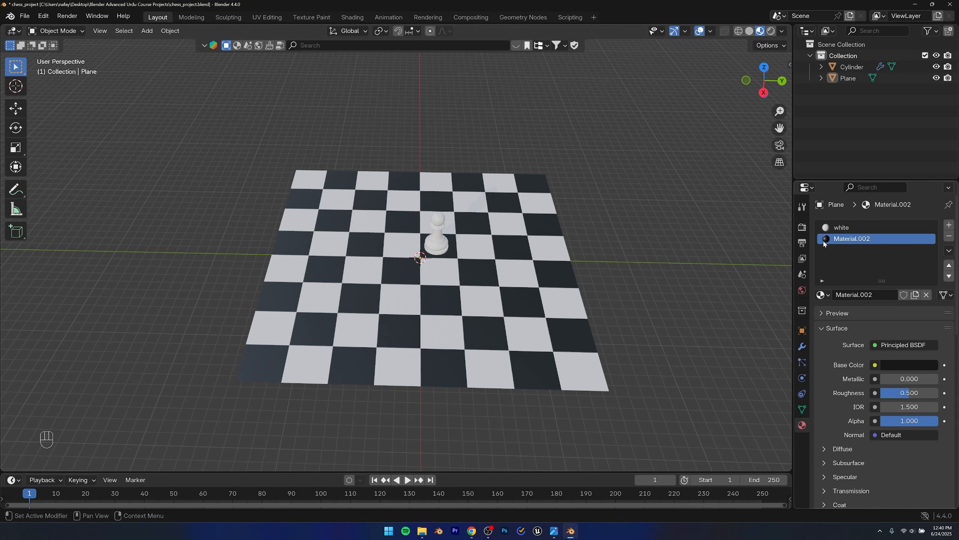
double_click(848, 239)
text(black)
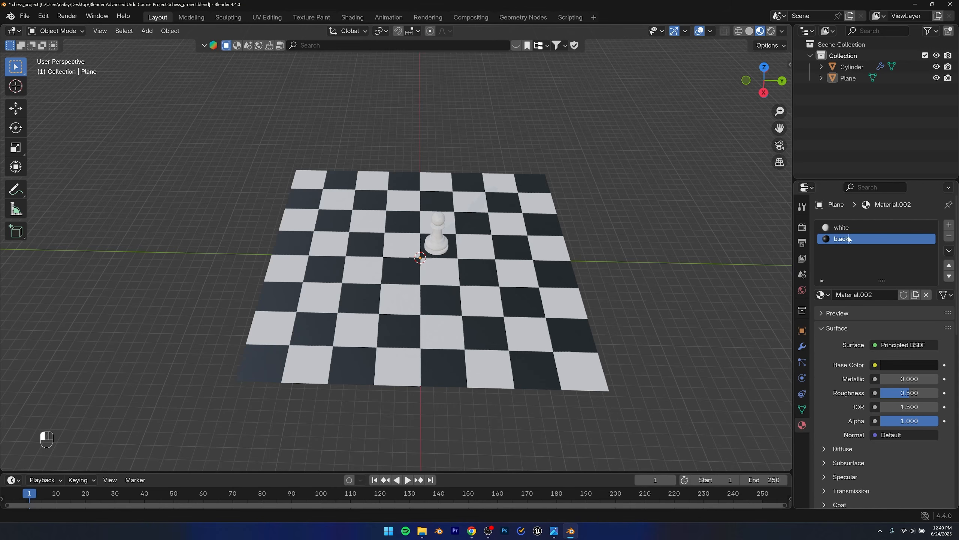
key(Return)
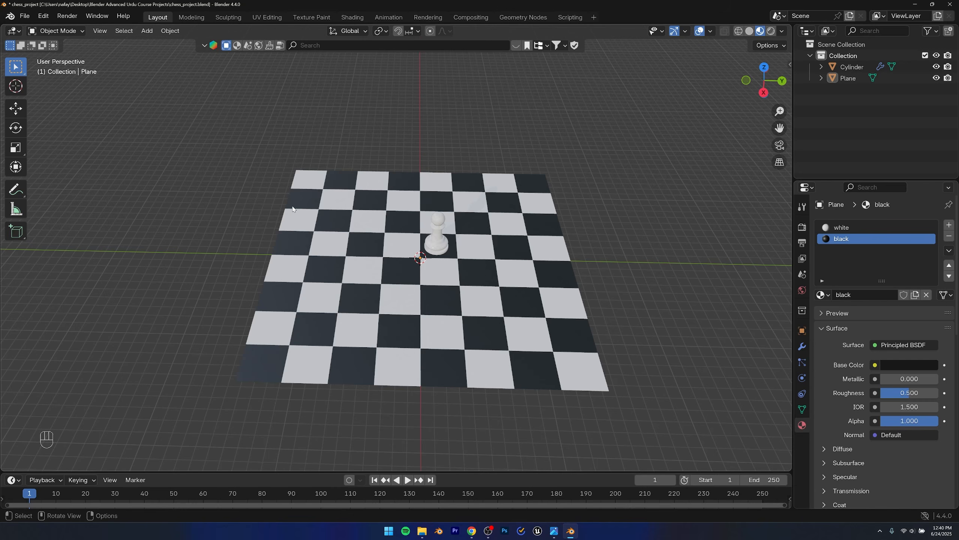
Step: Select the pawn and examine its marble texture nodes in the Shading workspace
scroll(396, 248, up, 5)
click(372, 288)
middle_drag(373, 290, 327, 169)
key(alt+a)
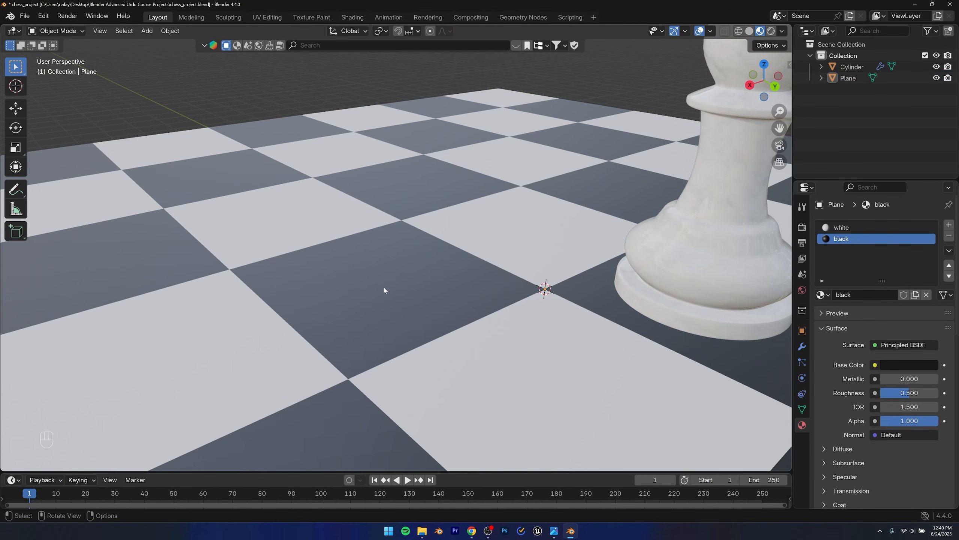
scroll(384, 290, down, 6)
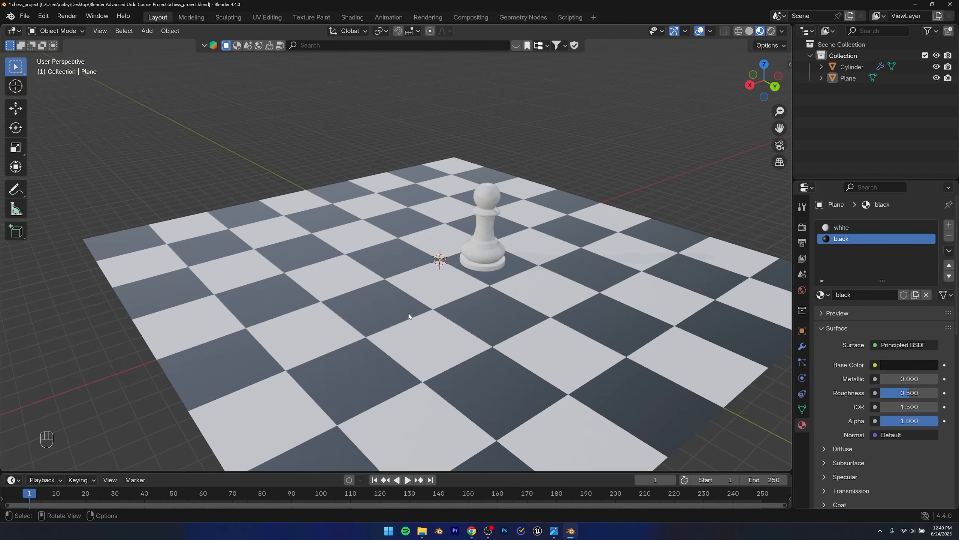
click(482, 260)
alt+middle_drag(482, 259, 578, 291)
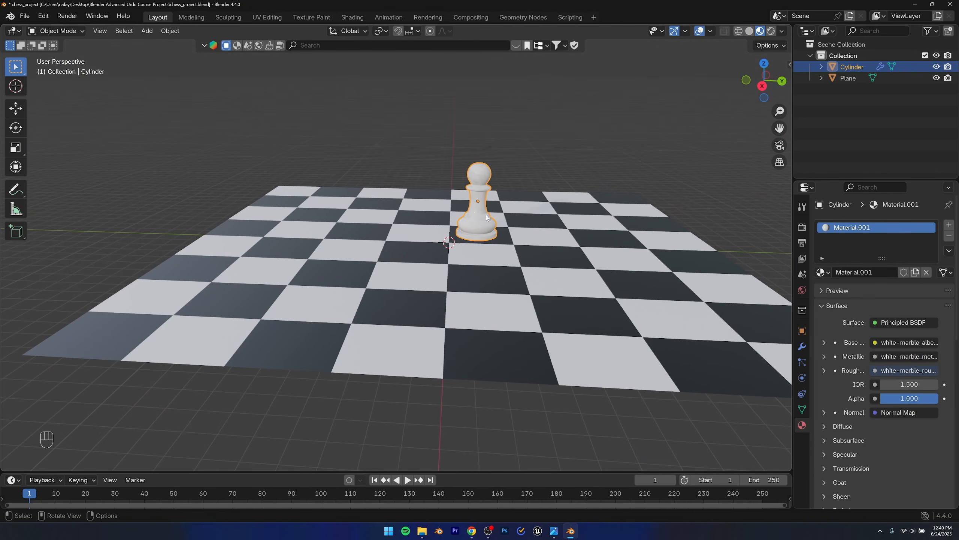
click(352, 17)
scroll(437, 312, down, 3)
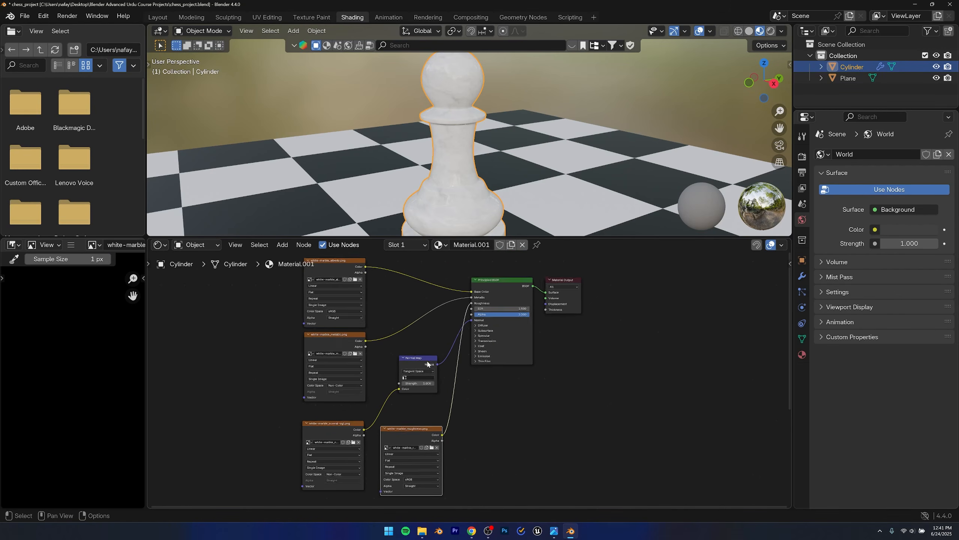
scroll(411, 316, up, 3)
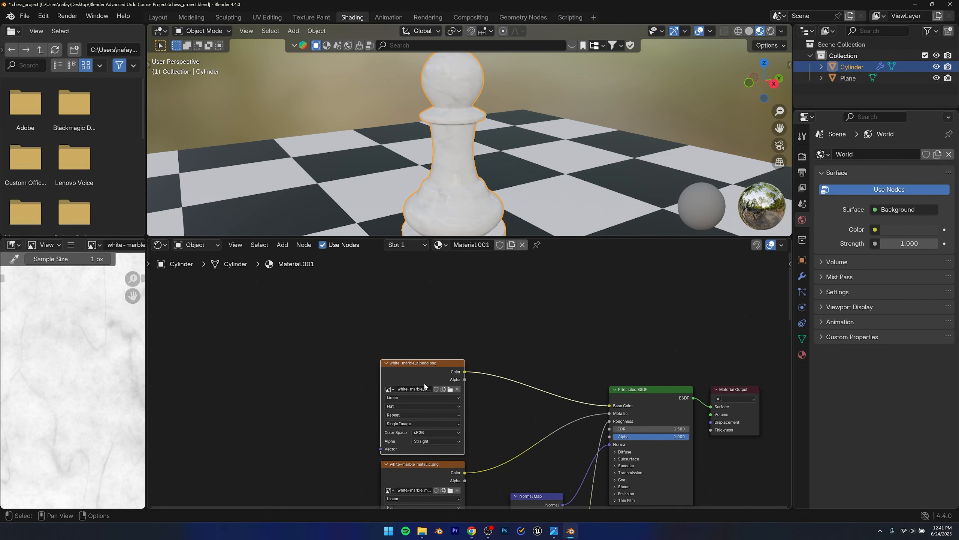
click(416, 329)
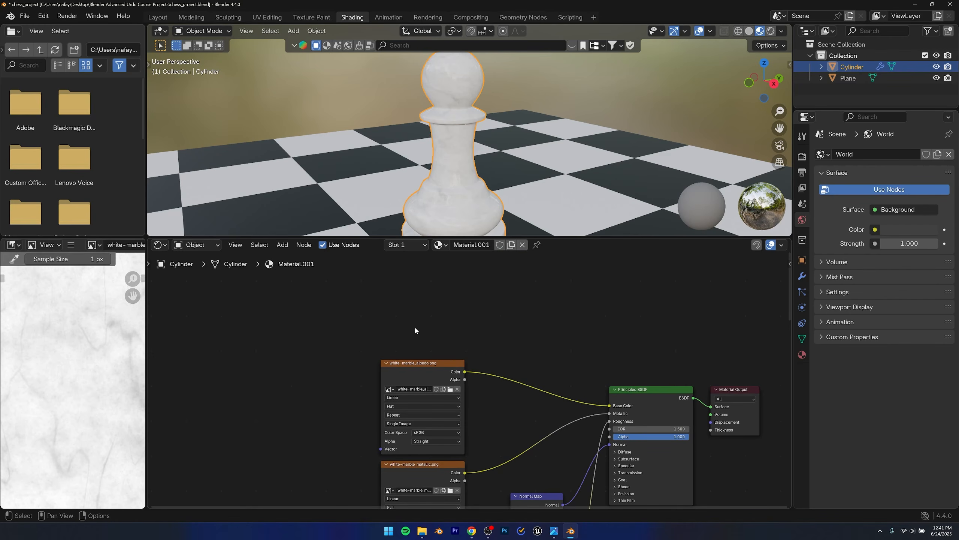
Step: Enlarge the 3D viewport in the Shading workspace and select the board plane to bring up its material nodes
scroll(292, 121, down, 4)
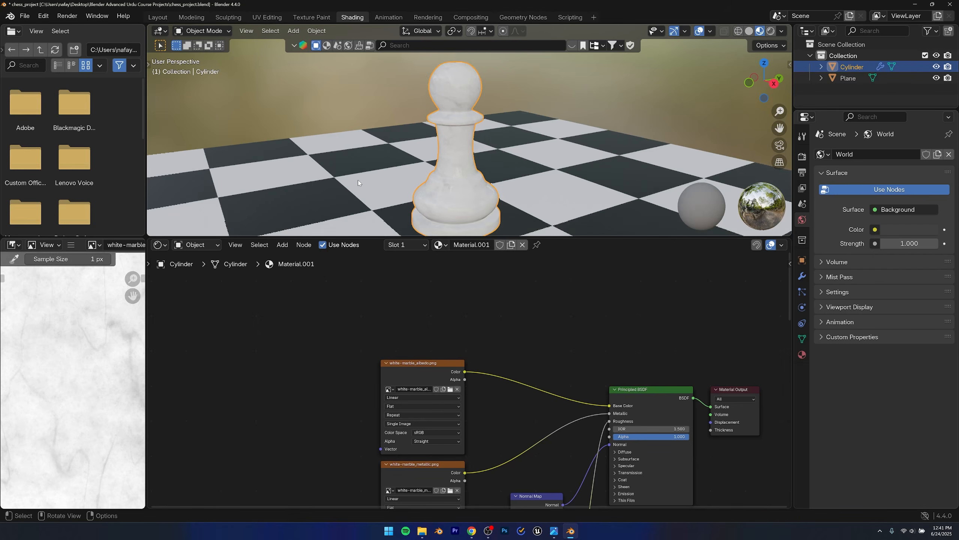
drag(401, 237, 400, 289)
click(370, 227)
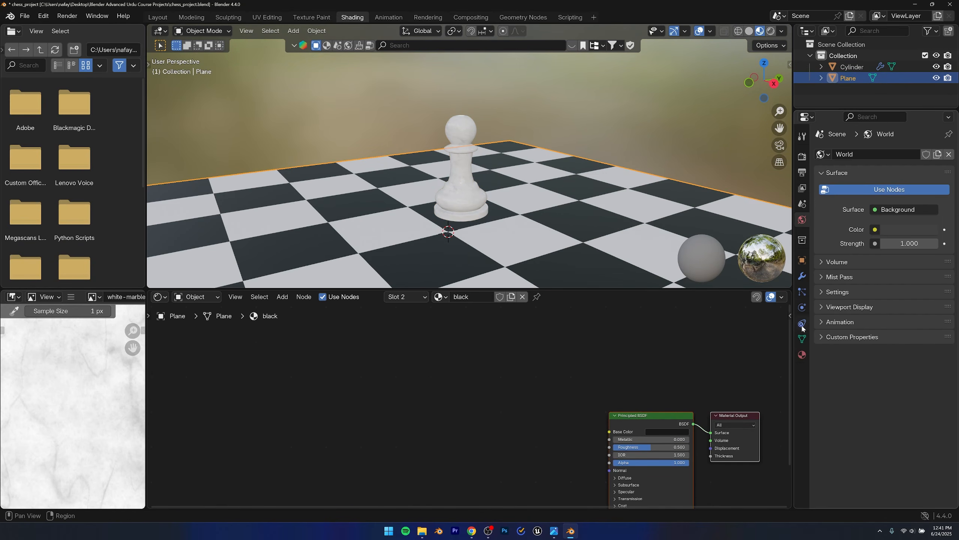
Step: Paste the white-marble_albedo.png image texture into the board's white material and connect its Color output to the shader's Base Color
click(801, 354)
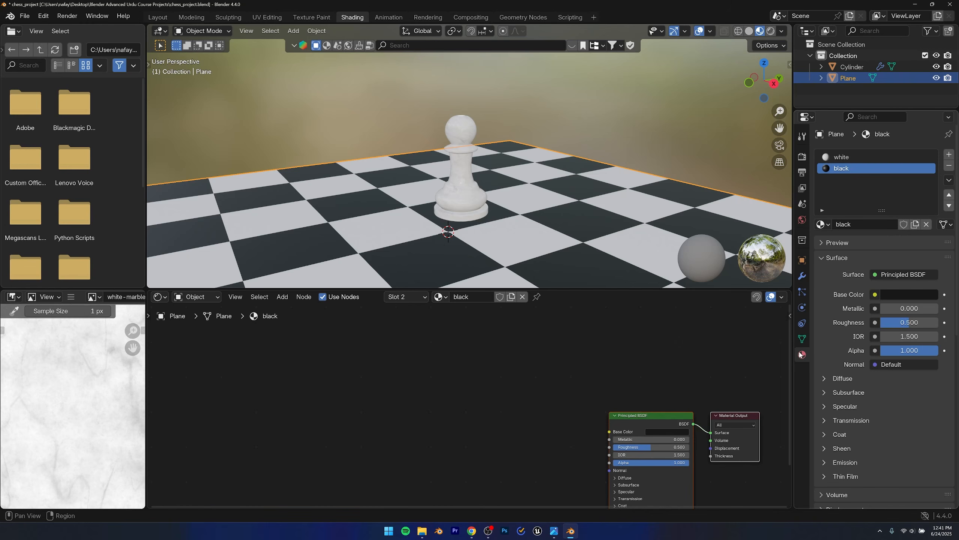
click(842, 156)
middle_drag(612, 396, 562, 362)
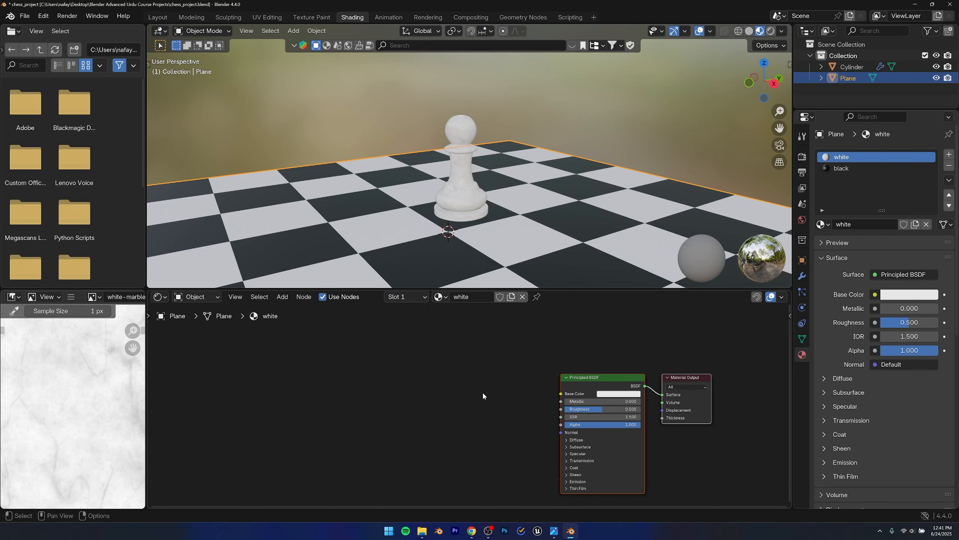
key(ctrl+v)
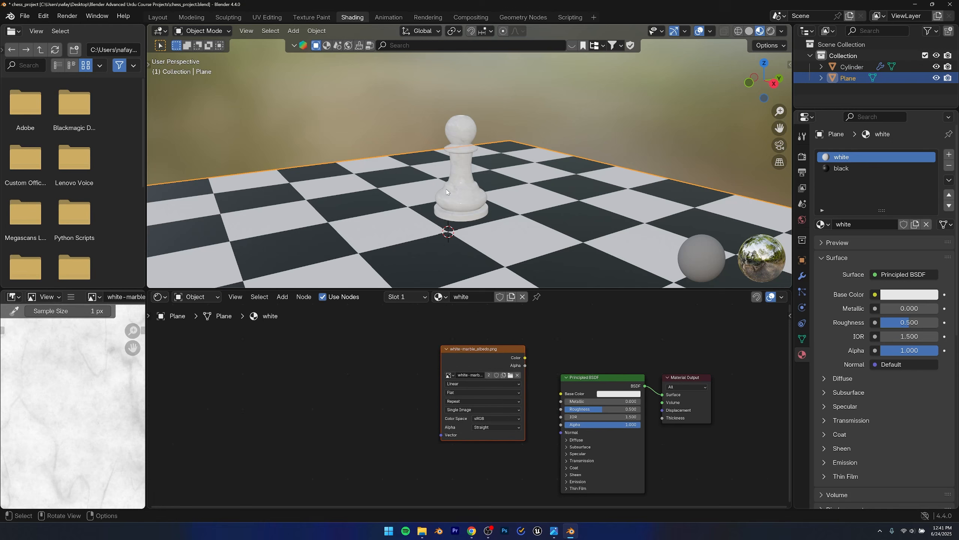
scroll(425, 405, up, 2)
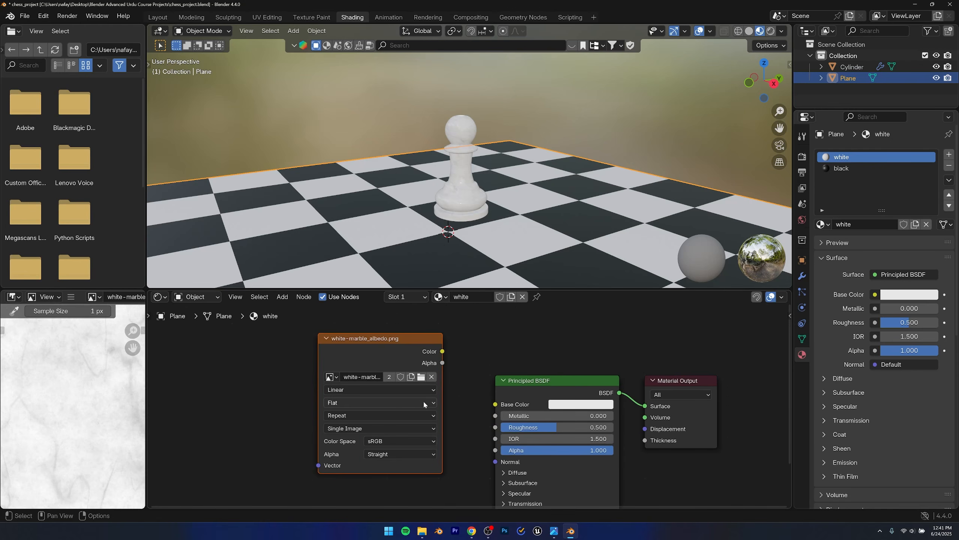
drag(443, 352, 495, 404)
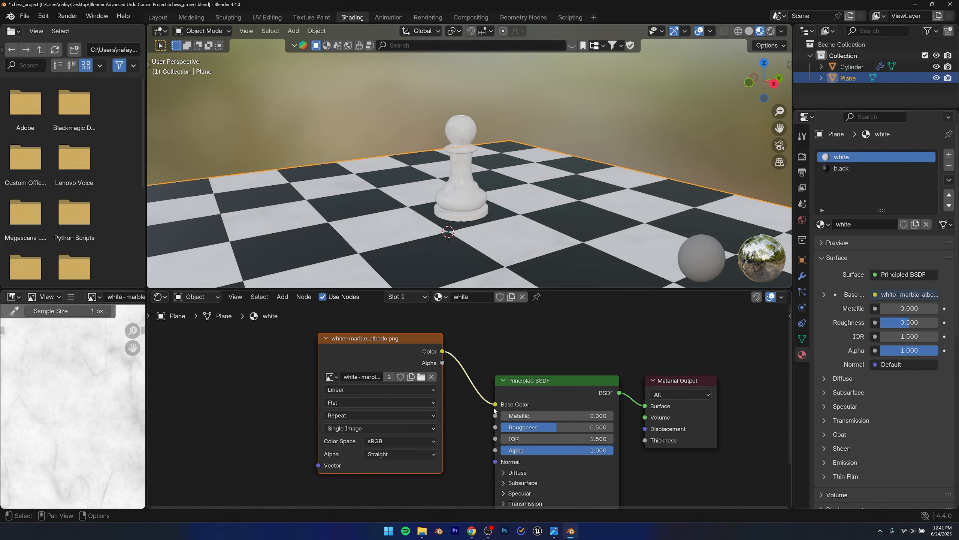
Step: Select all the board's faces in Edit Mode and UV-map them with Project from View in top view, repeating the projection from further away
middle_drag(483, 222, 483, 167)
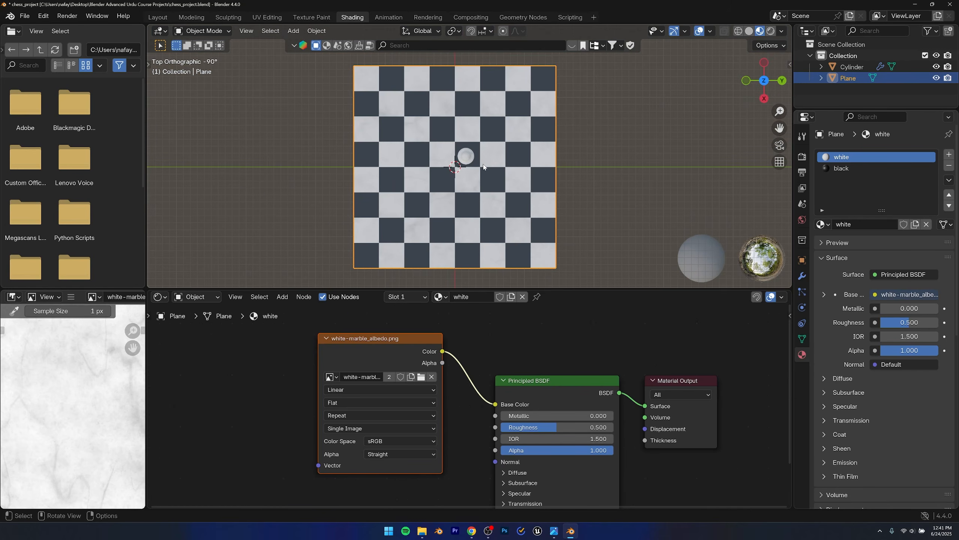
key(Tab)
key(a)
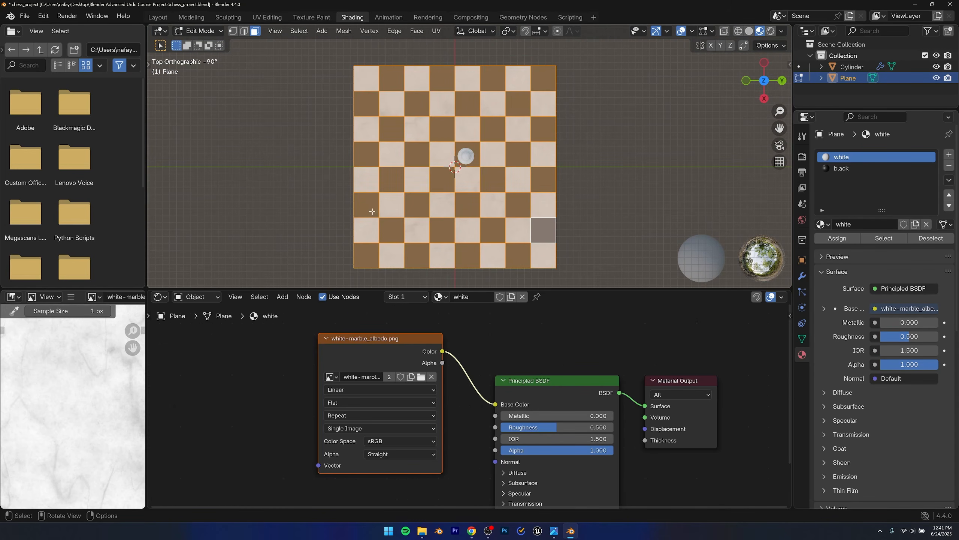
key(u)
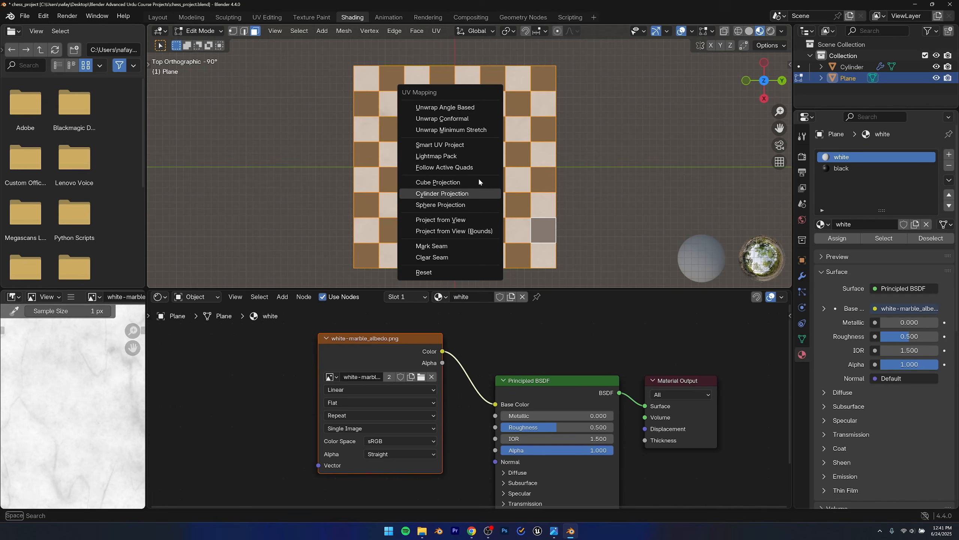
click(440, 220)
scroll(479, 198, down, 2)
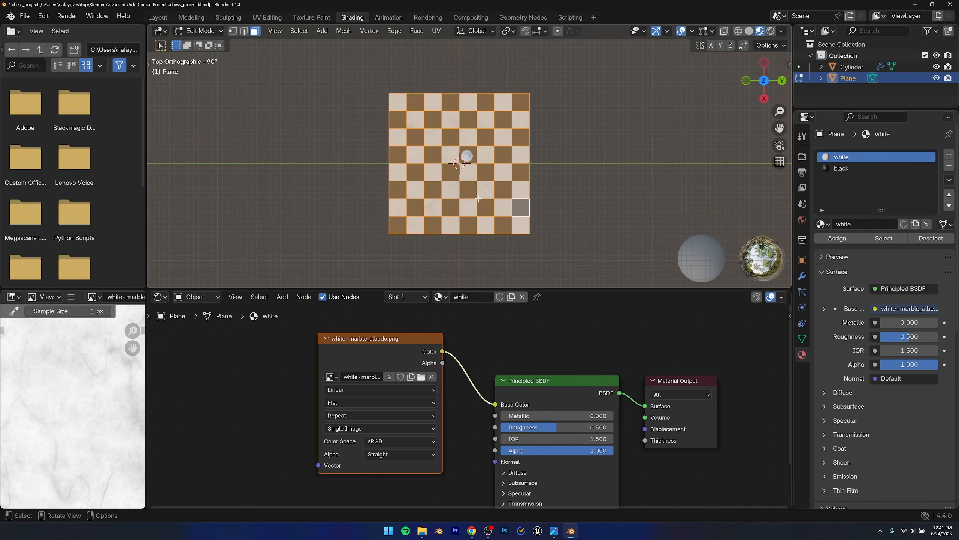
scroll(49, 410, down, 4)
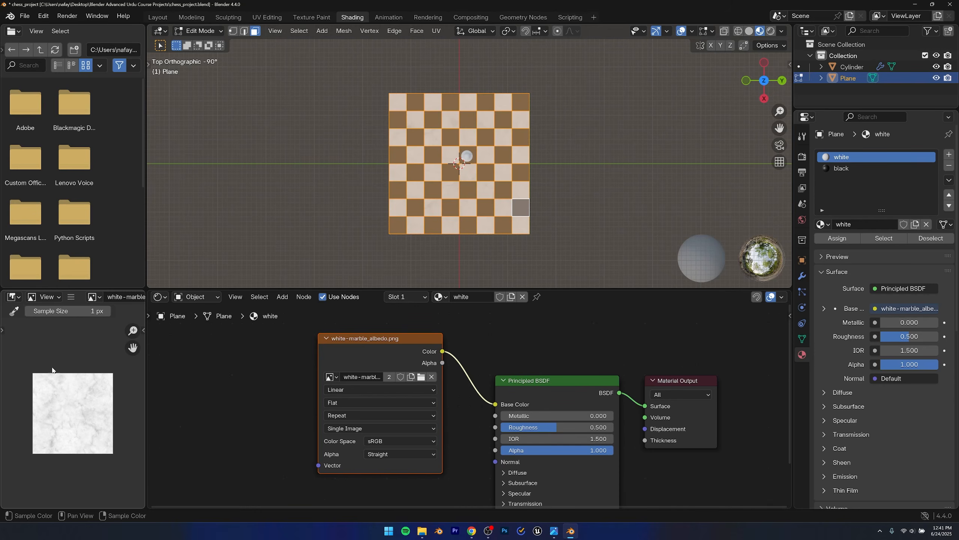
scroll(48, 411, up, 2)
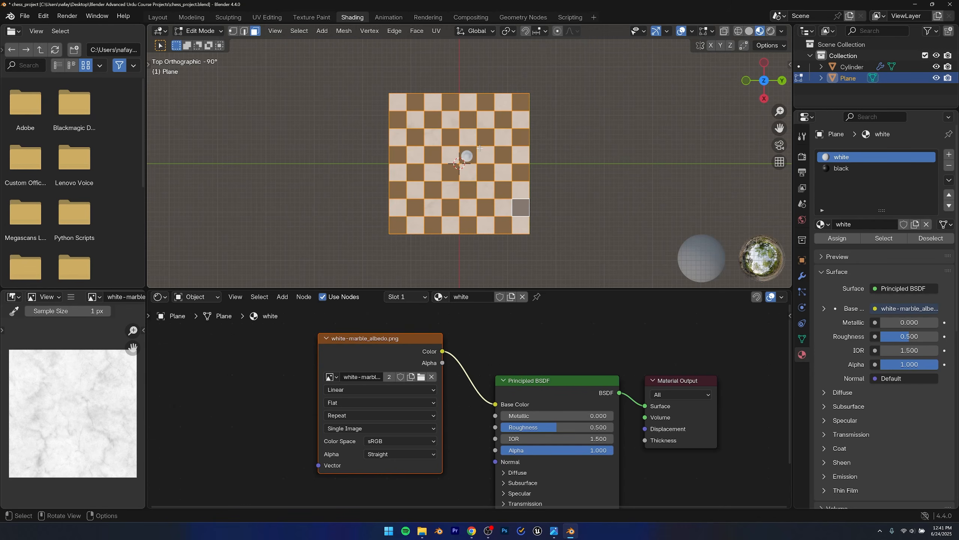
key(u)
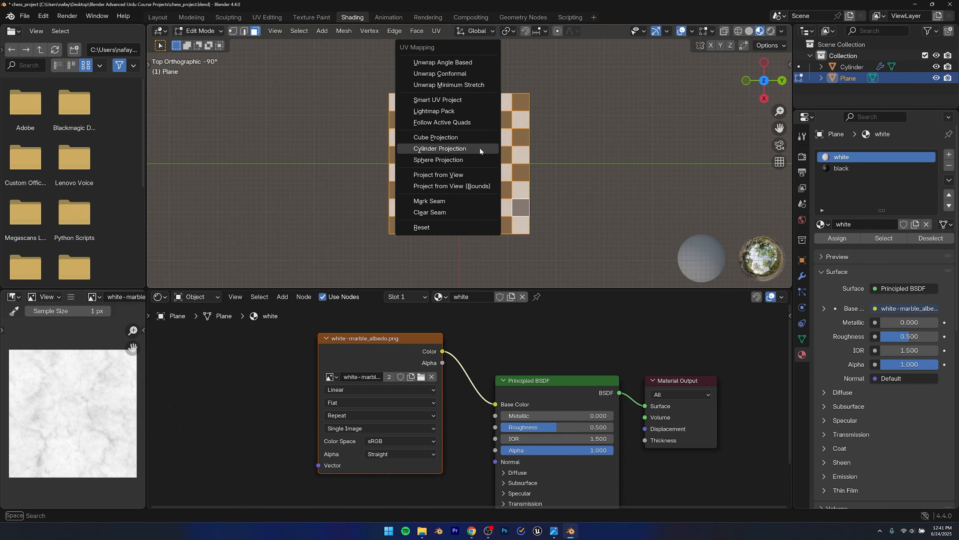
click(436, 178)
scroll(435, 176, up, 8)
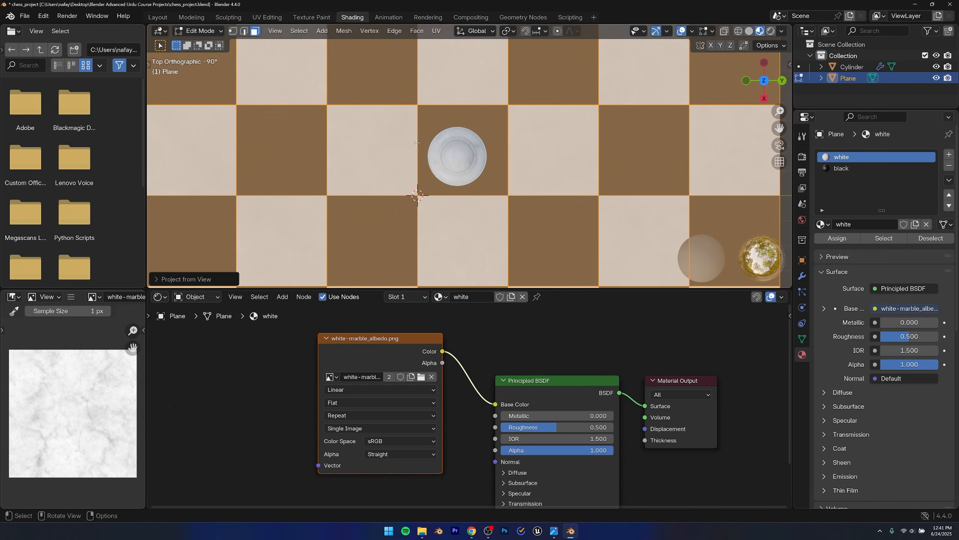
Step: Return to Object Mode and examine the marble on the board's white squares in the Layout workspace, from close up and from a distance
key(Tab)
scroll(416, 142, down, 4)
middle_drag(417, 142, 298, 101)
scroll(340, 129, up, 5)
shift+middle_drag(360, 151, 243, 178)
click(156, 19)
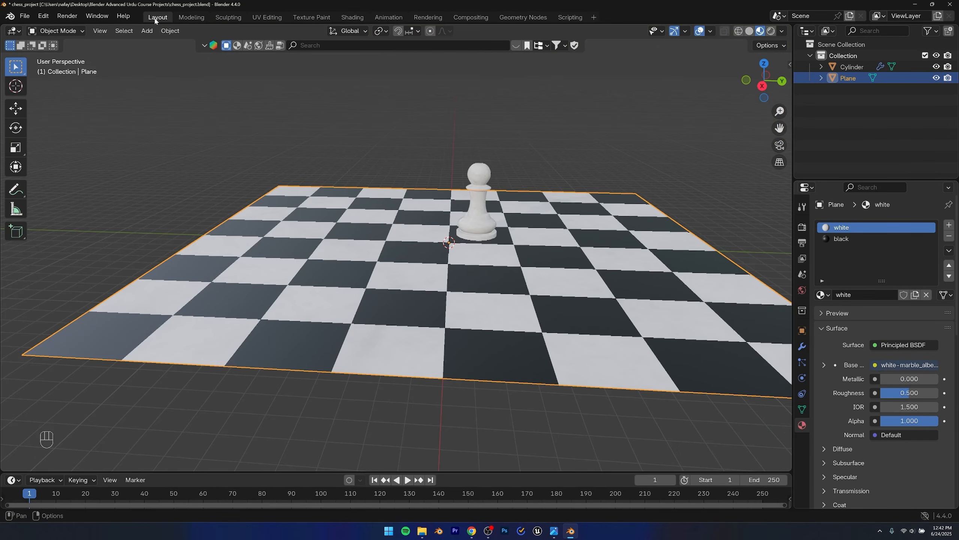
middle_drag(378, 234, 423, 249)
scroll(453, 265, up, 3)
scroll(484, 245, up, 3)
middle_drag(483, 283, 337, 233)
scroll(325, 265, down, 8)
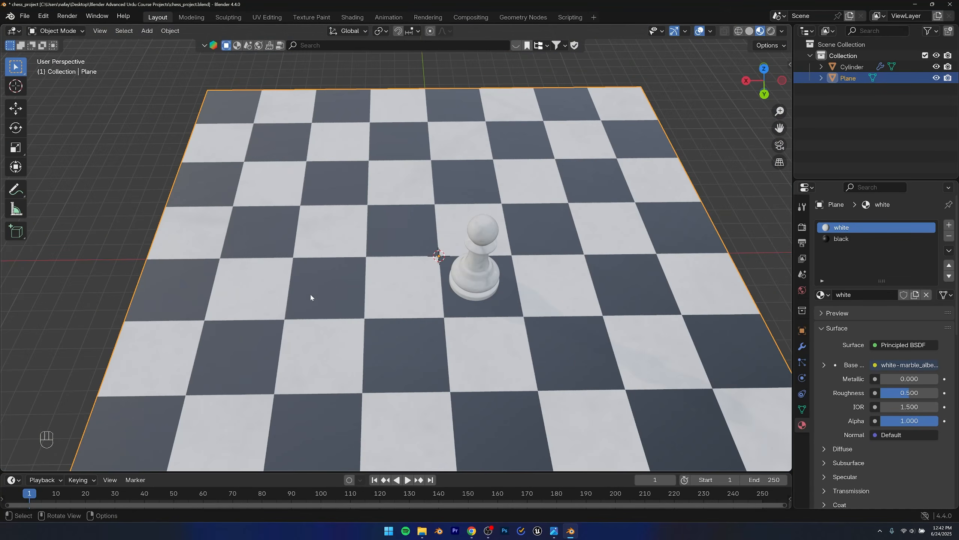
scroll(398, 242, down, 6)
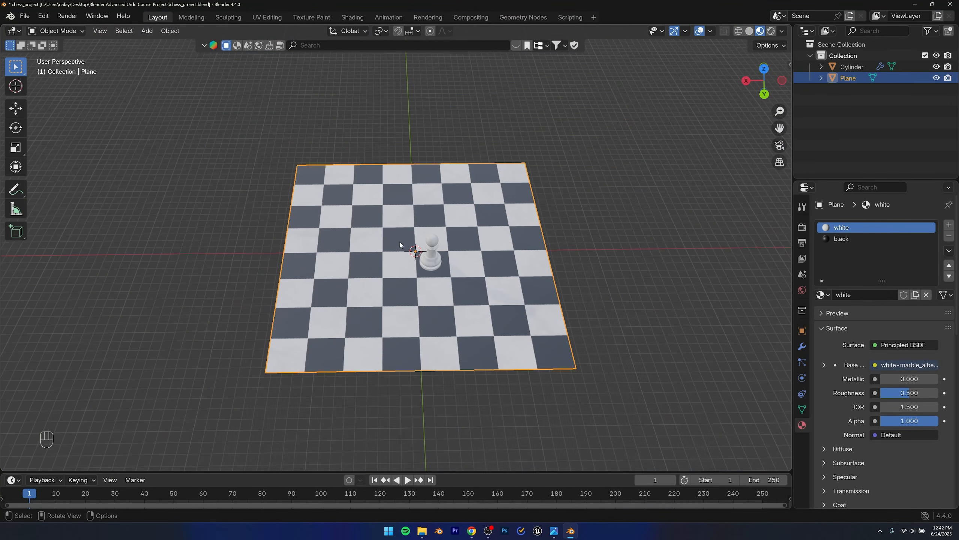
Step: Open the board in the UV Editing workspace, set the 3D viewport to Material Preview and widen the UV editor
click(265, 17)
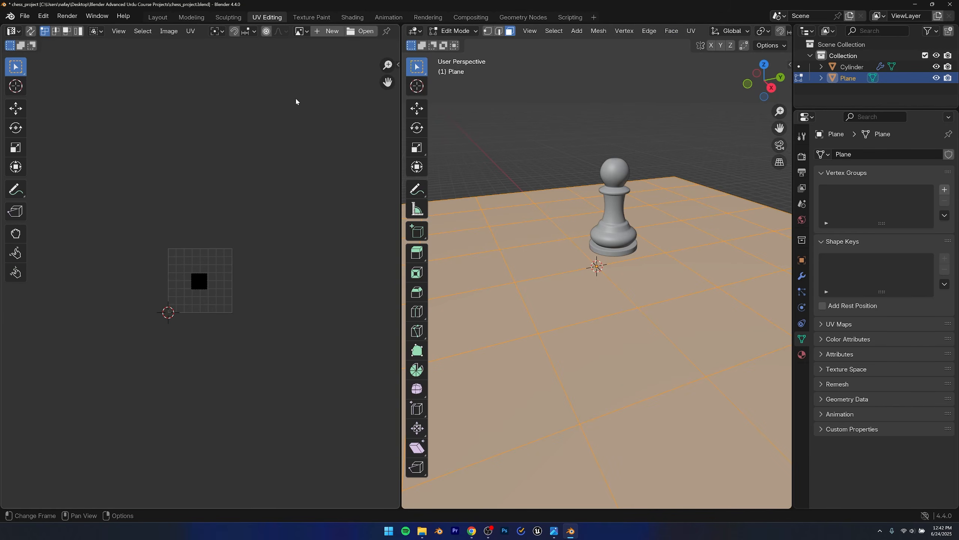
scroll(568, 317, down, 6)
mouse_move(791, 37)
mouse_down()
mouse_move(942, 36)
mouse_move(806, 36)
mouse_up()
drag(401, 103, 212, 103)
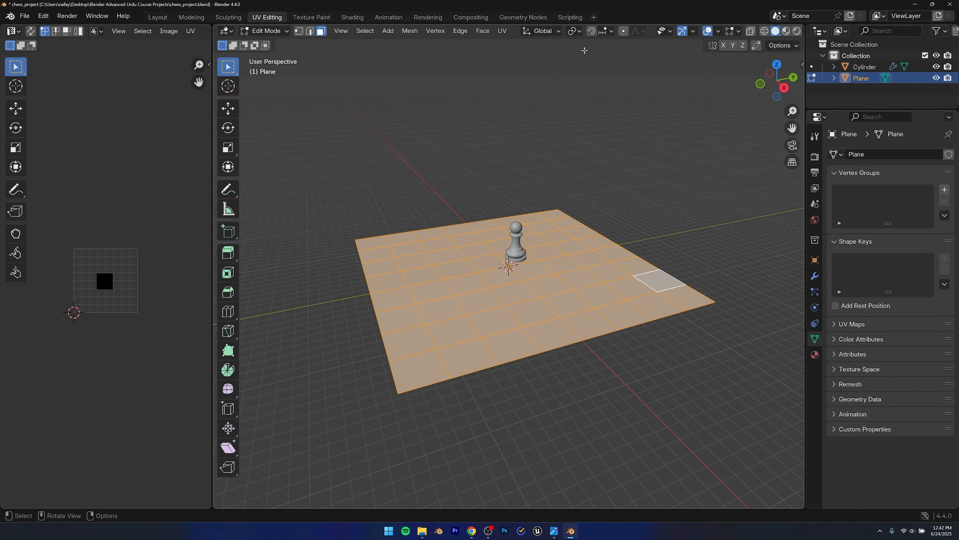
click(786, 32)
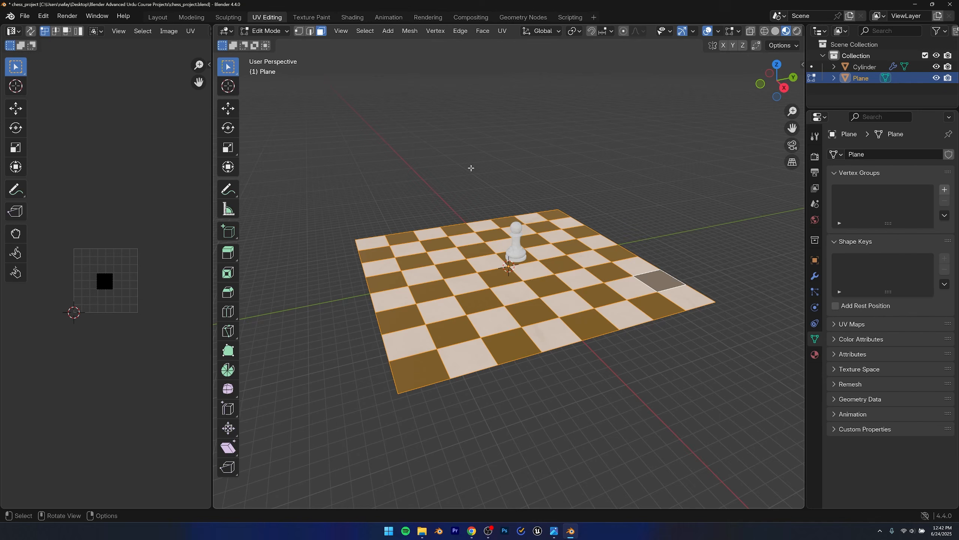
drag(214, 220, 444, 238)
Step: Display the board's UVs over the white marble image, select the whole UV grid and scale it up to nearly fill the image
scroll(628, 304, up, 10)
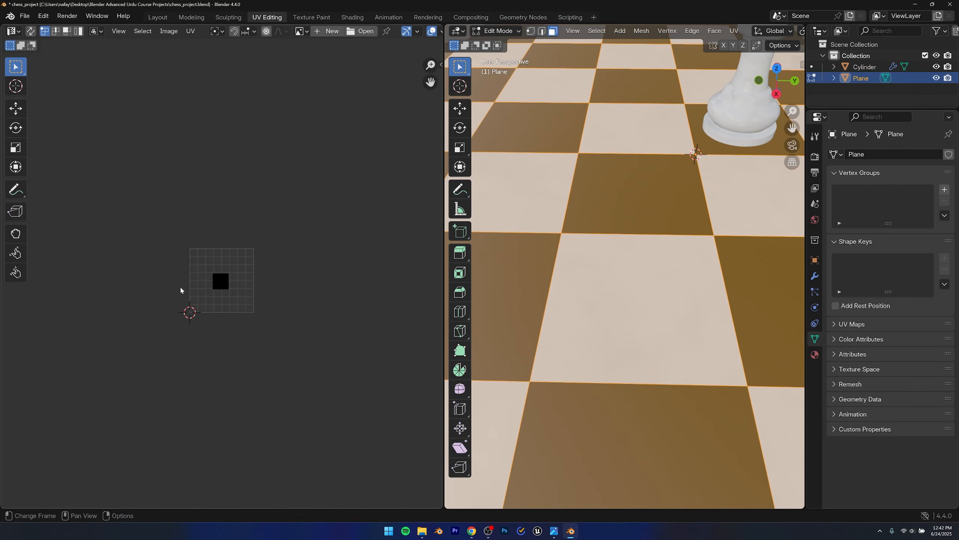
scroll(612, 273, down, 10)
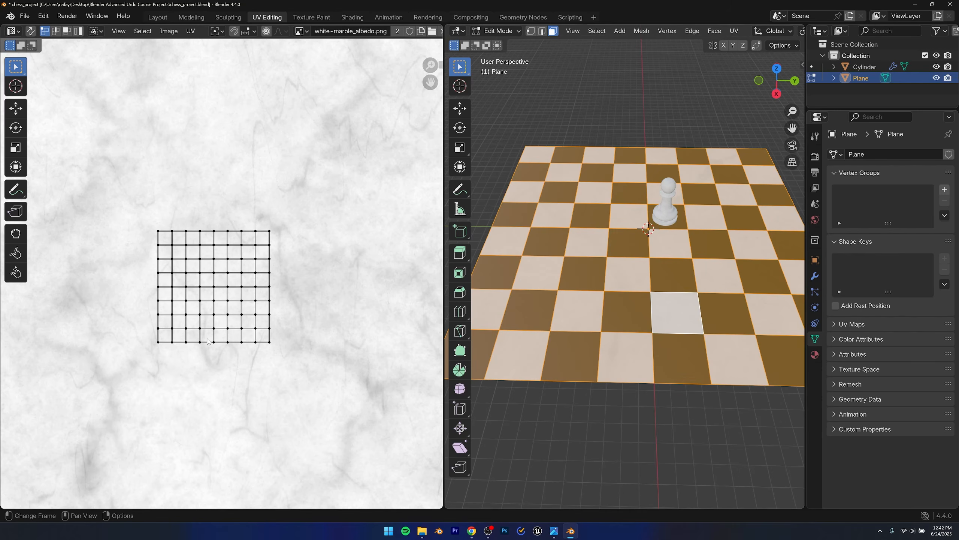
scroll(196, 313, down, 7)
scroll(210, 278, up, 3)
scroll(202, 256, up, 5)
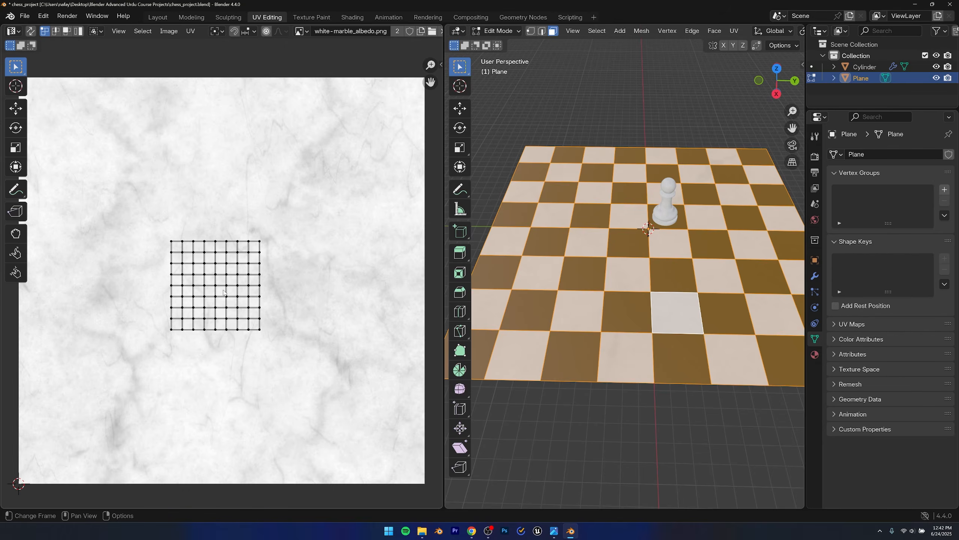
scroll(145, 221, down, 4)
drag(145, 221, 280, 340)
drag(160, 231, 309, 353)
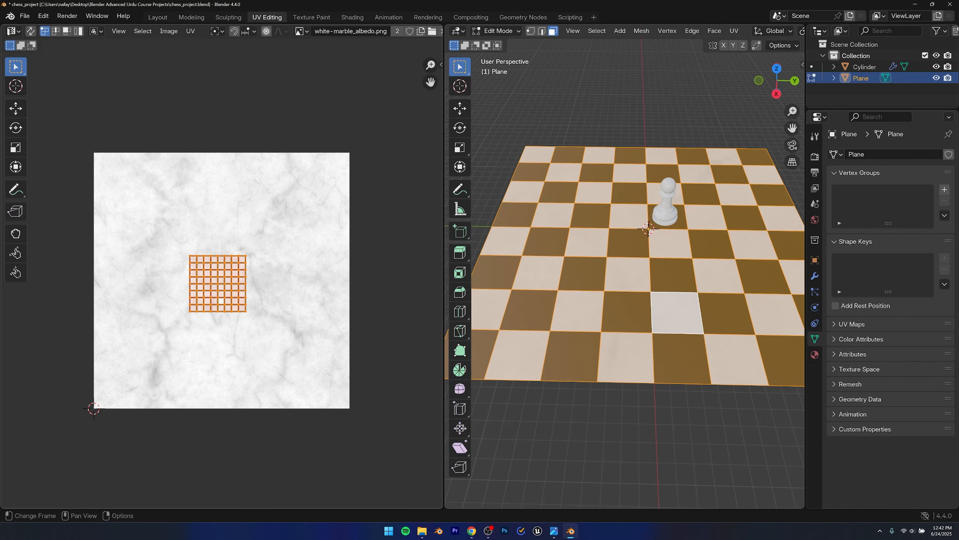
key(s)
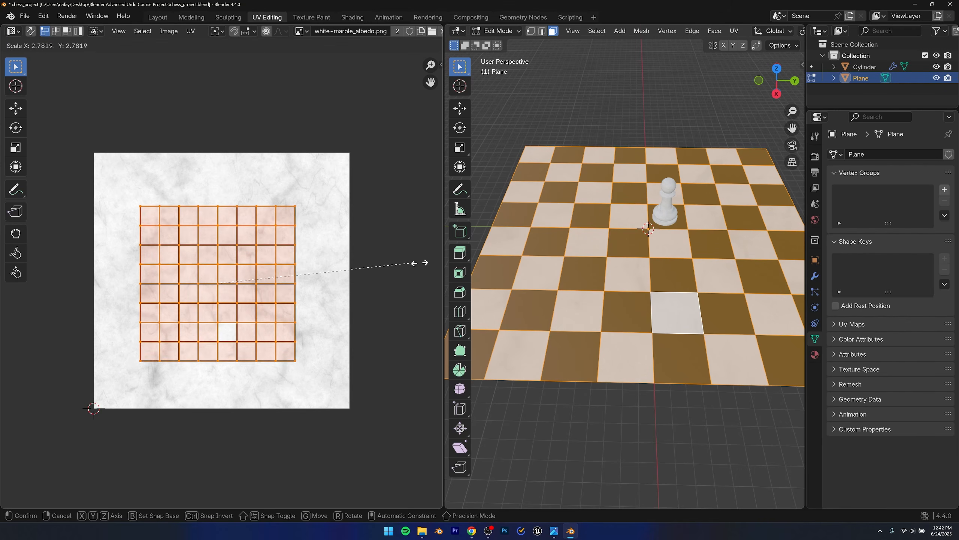
click(71, 262)
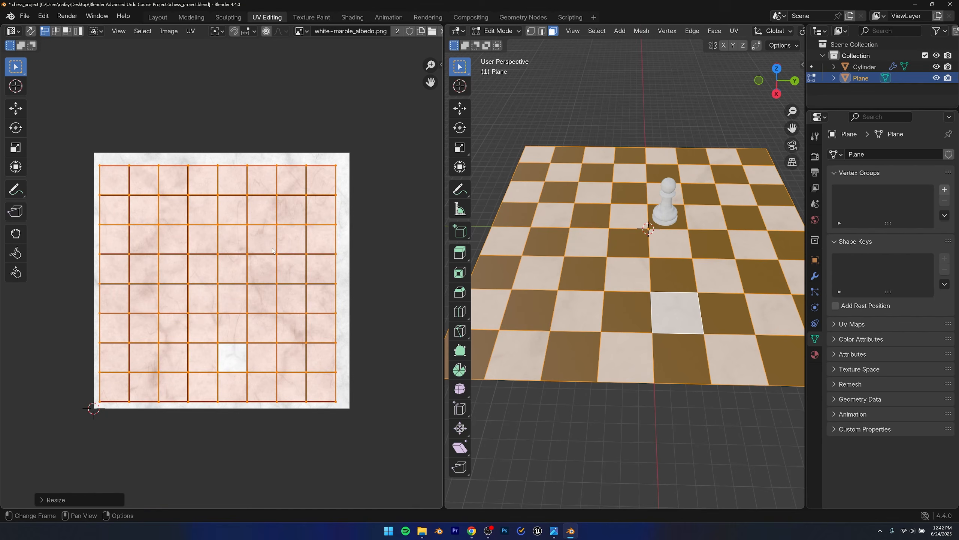
Step: Check the marble on the board's squares and scale the UV grid up slightly to roughly the marble image's size
scroll(617, 288, up, 6)
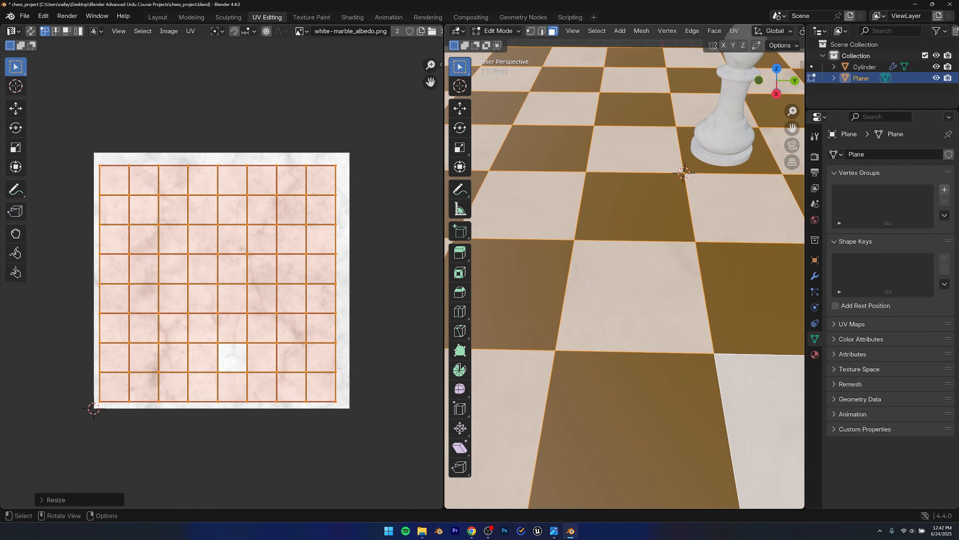
scroll(586, 284, down, 6)
key(s)
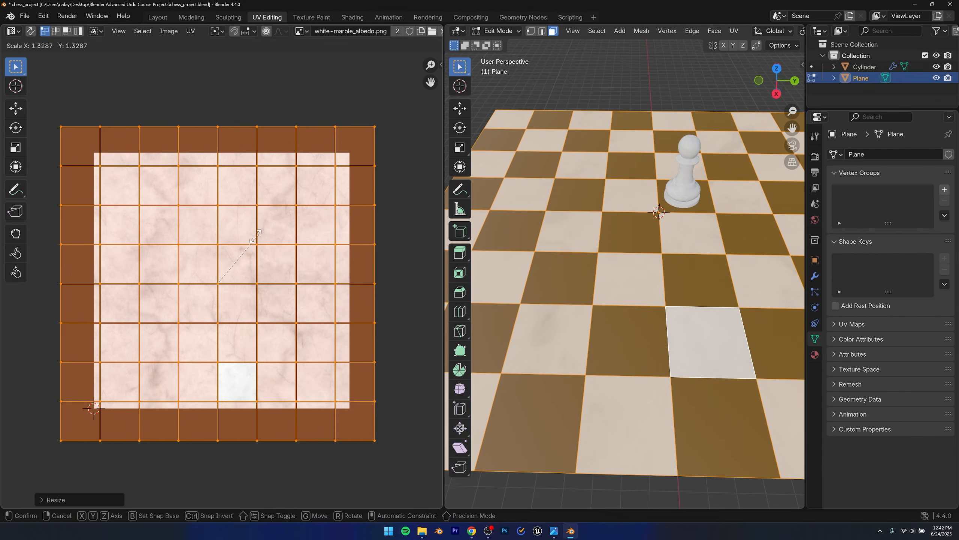
click(247, 244)
middle_drag(605, 271, 461, 271)
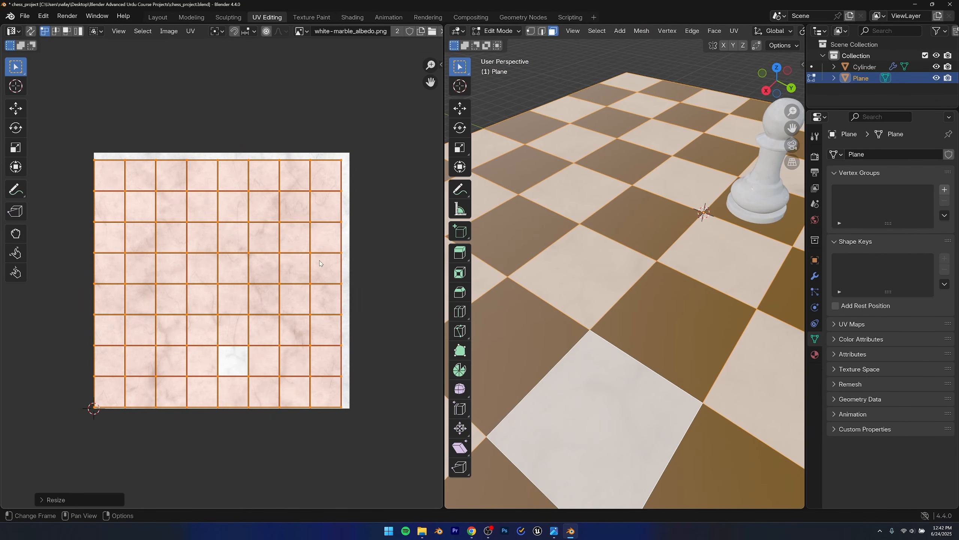
key(s)
click(307, 236)
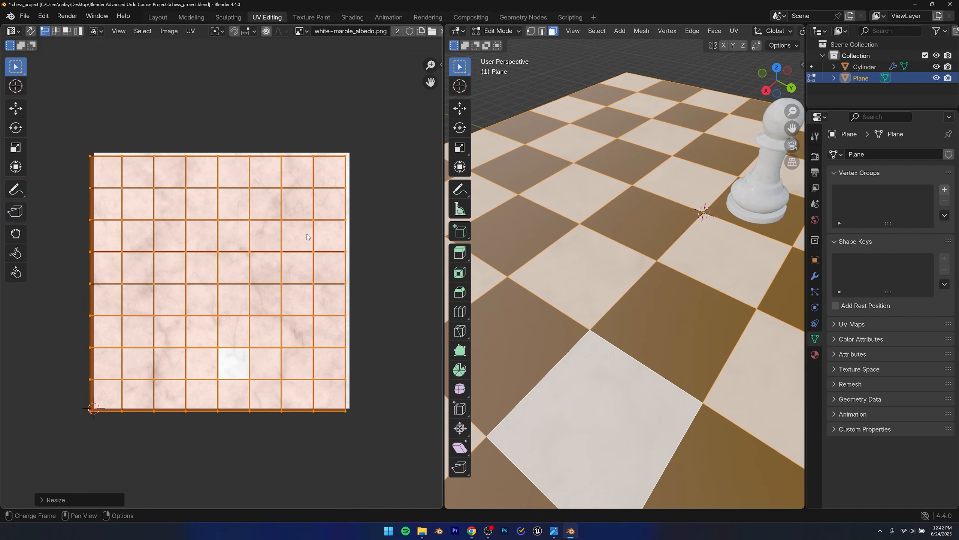
Step: Try a larger UV grid, scale it back down, and centre and resize it to fit just inside the marble image's borders
key(s)
click(382, 184)
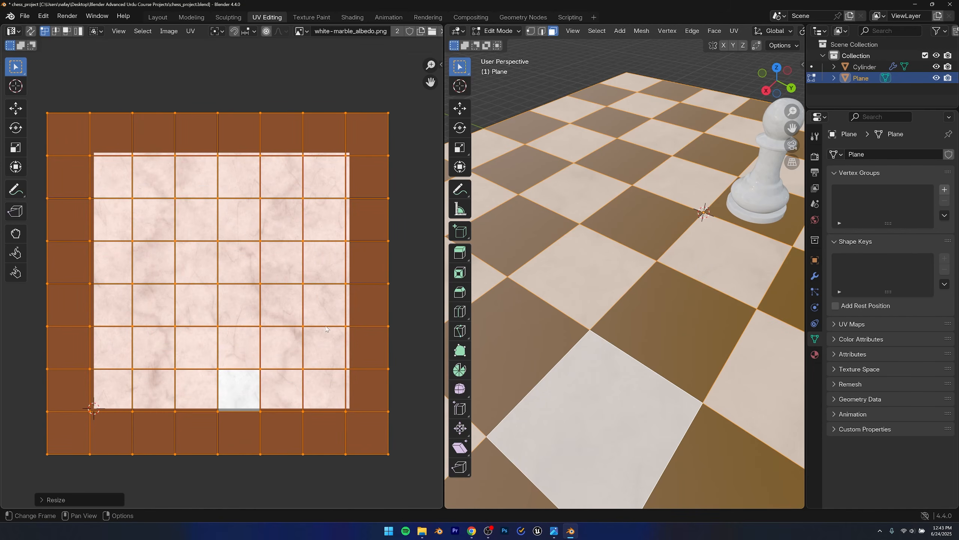
key(s)
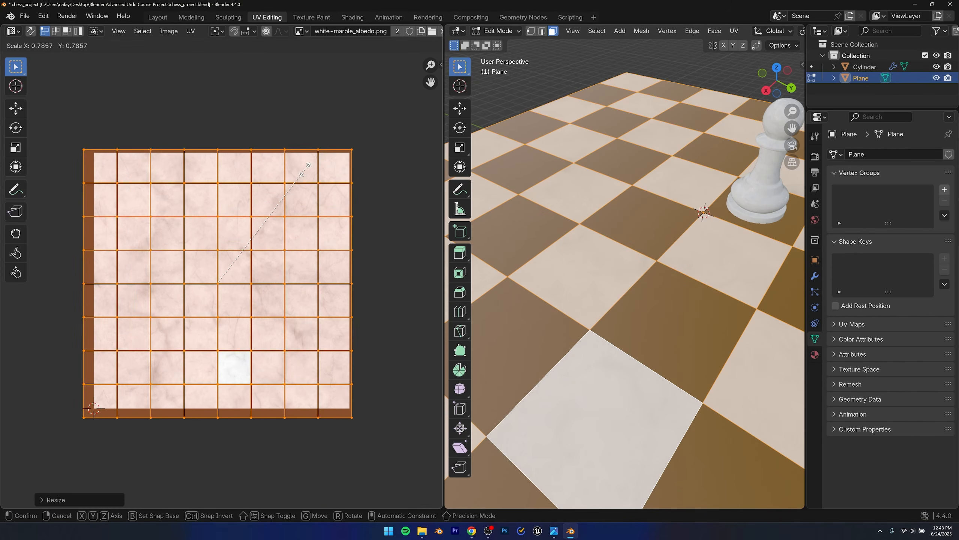
click(295, 177)
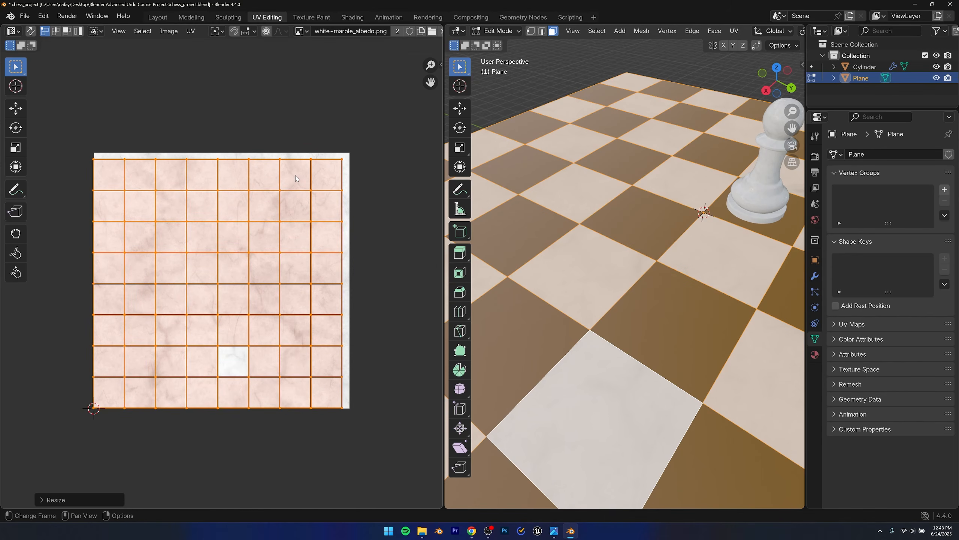
key(g)
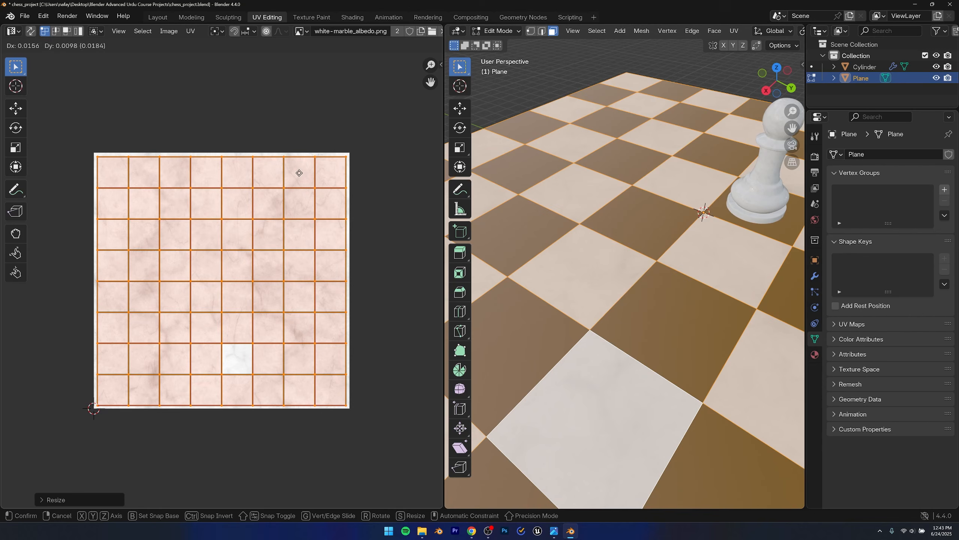
click(299, 172)
key(s)
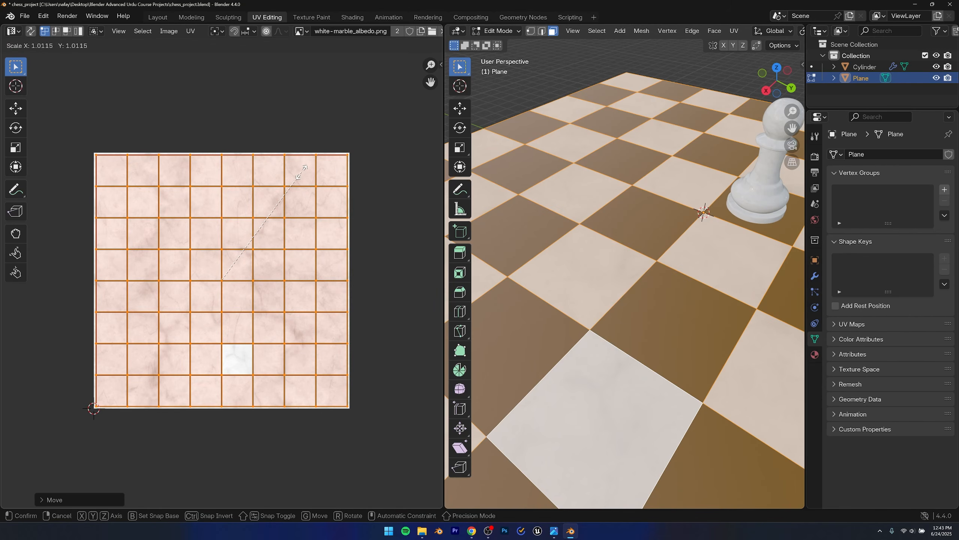
click(302, 169)
scroll(623, 264, down, 5)
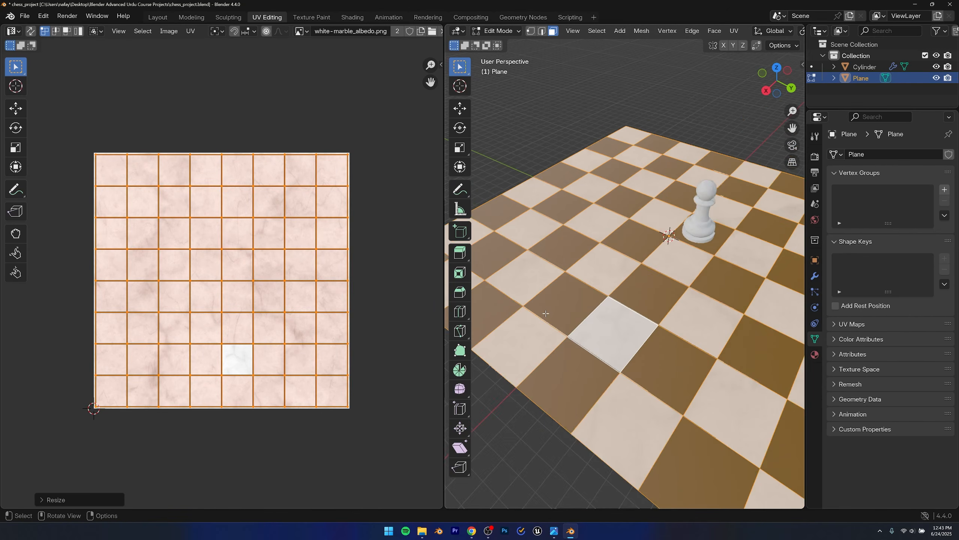
Step: Return to the Layout workspace, deselect the board and examine the marble on its white squares around the pawn
click(157, 17)
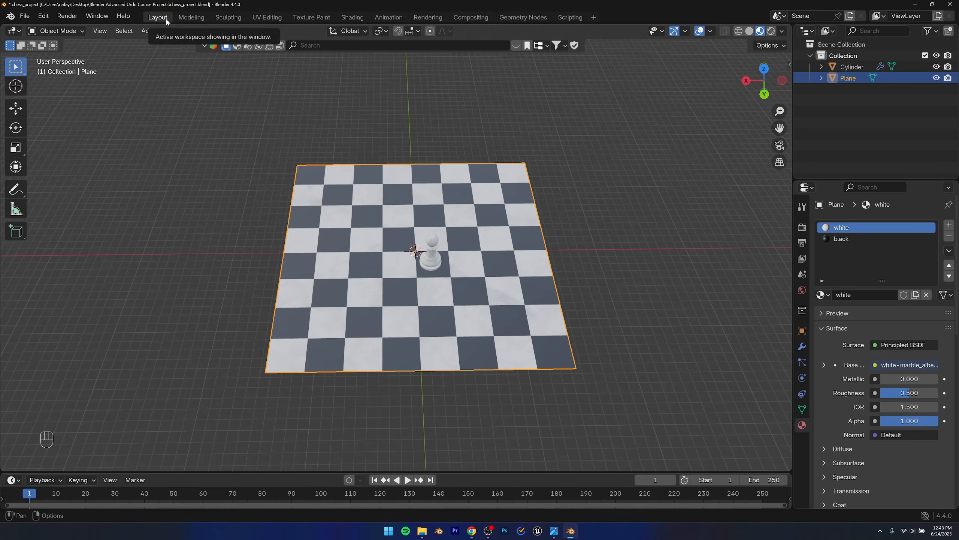
click(601, 220)
scroll(529, 257, up, 6)
alt+middle_drag(468, 247, 217, 280)
scroll(451, 278, down, 5)
alt+middle_drag(451, 279, 483, 264)
scroll(444, 272, up, 4)
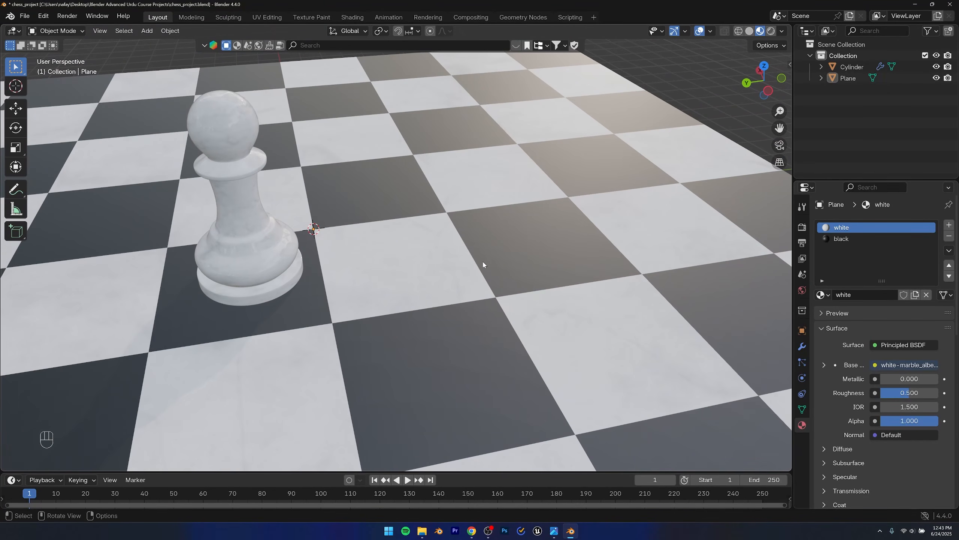
Step: Set the white material's roughness to 0.2 in the Shading workspace and check the board's reflections in the Layout workspace
click(352, 17)
drag(548, 427, 526, 427)
click(533, 427)
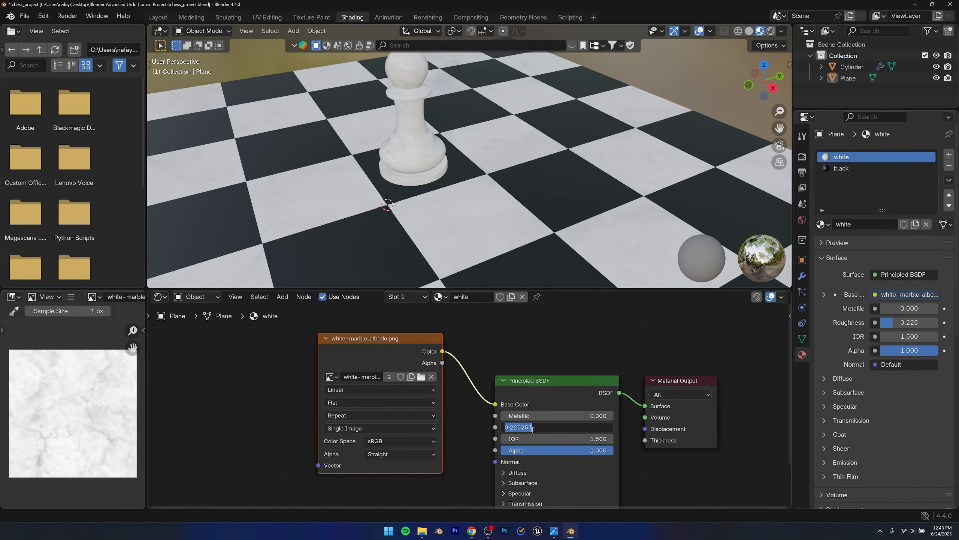
text(0.2)
key(Return)
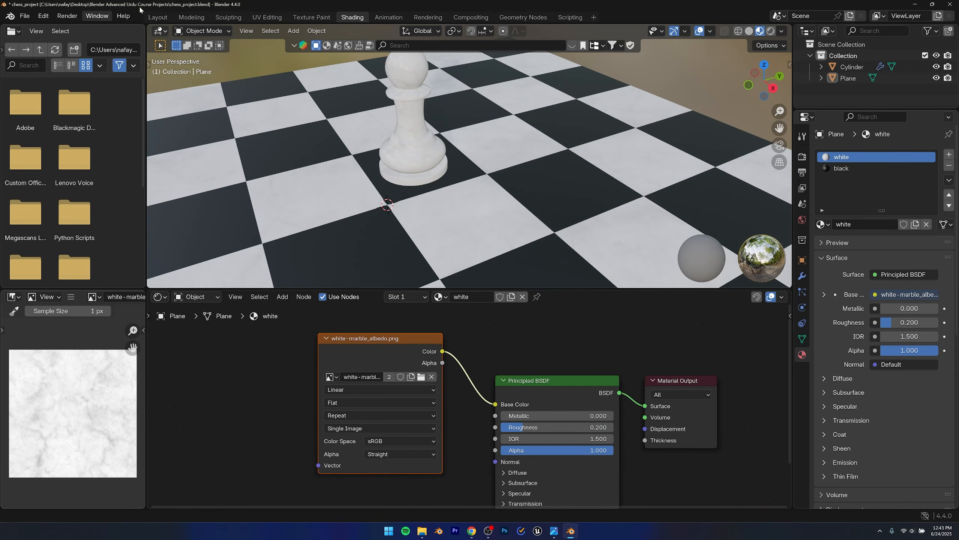
click(157, 17)
alt+drag(421, 246, 483, 225)
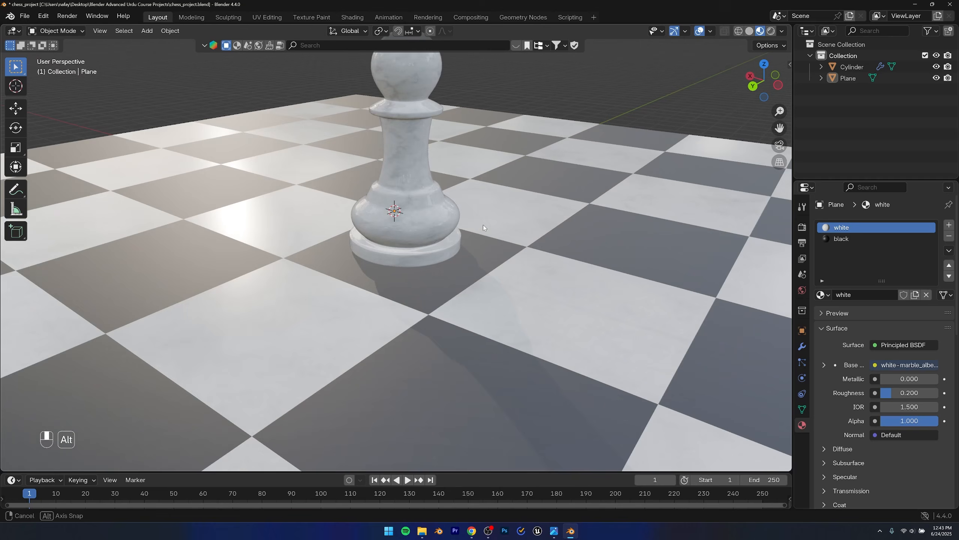
alt+middle_drag(483, 224, 447, 225)
scroll(449, 226, down, 5)
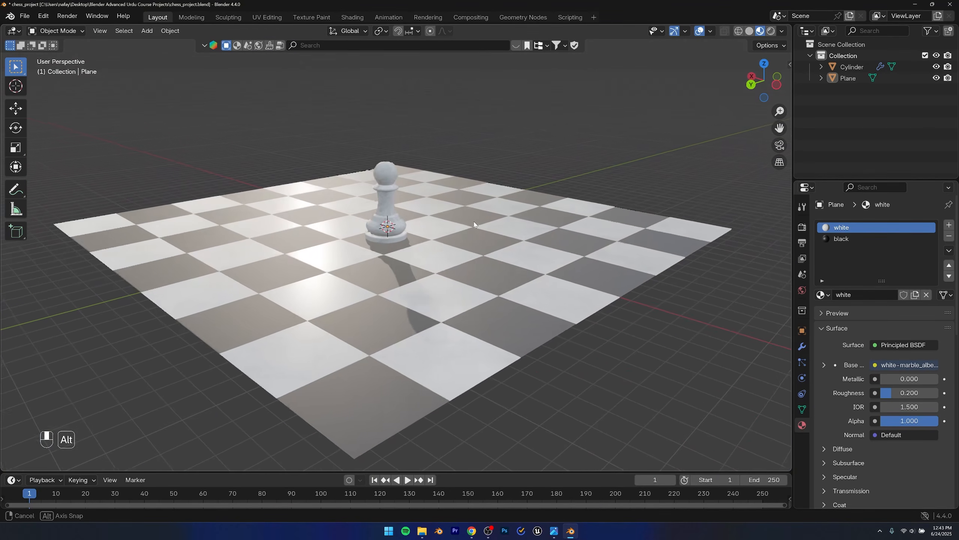
Step: Set the white material's roughness to 0.06 in the Shading workspace and check the board's gloss in the Layout workspace
click(350, 18)
click(581, 428)
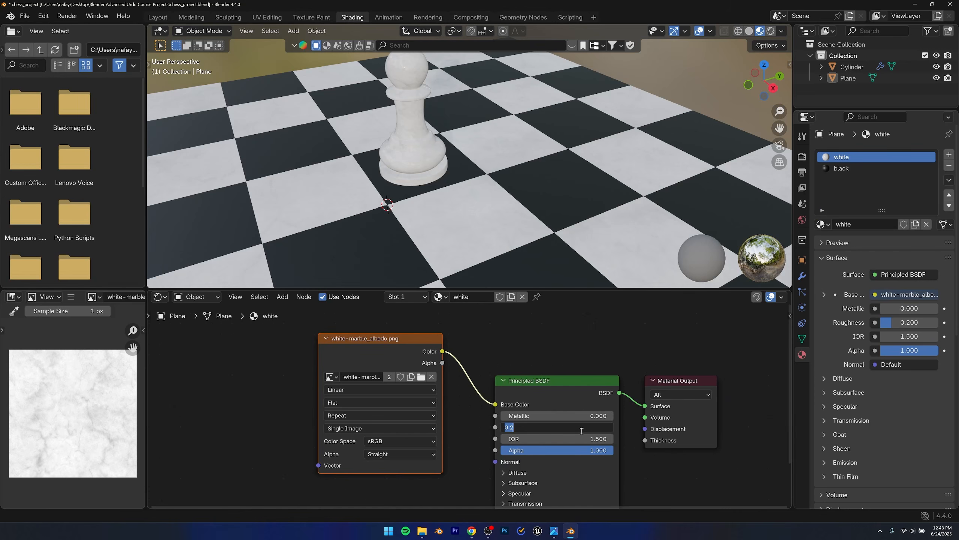
text(0.06)
key(Return)
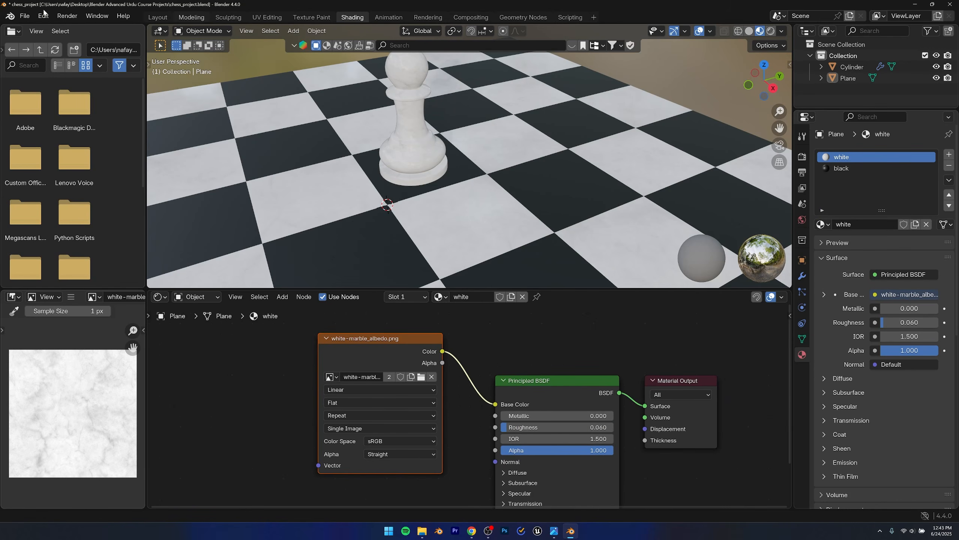
click(158, 17)
alt+middle_drag(434, 208, 445, 229)
scroll(446, 241, up, 4)
alt+middle_drag(449, 290, 409, 283)
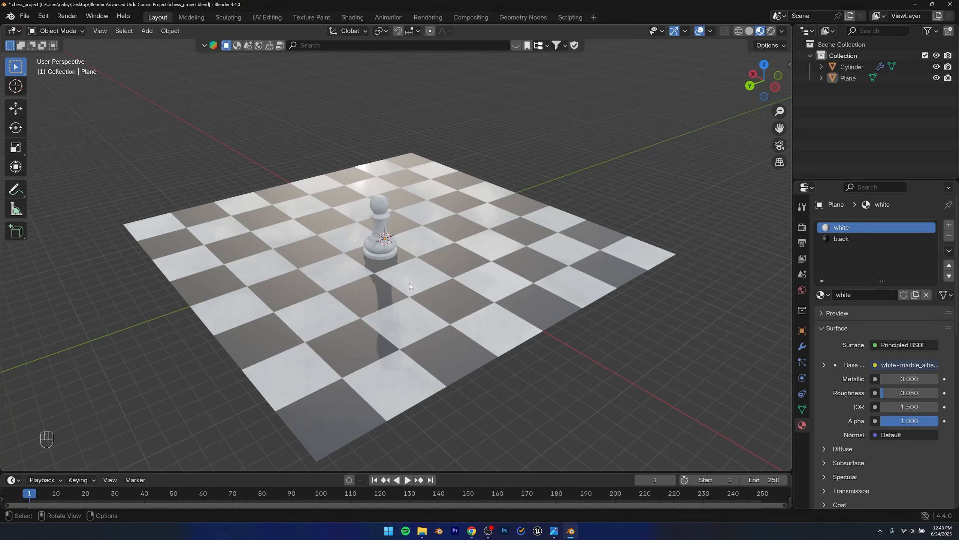
Step: Copy the white material's marble image texture node into the black material and connect its Color to Base Color, leaving space between the nodes
click(351, 17)
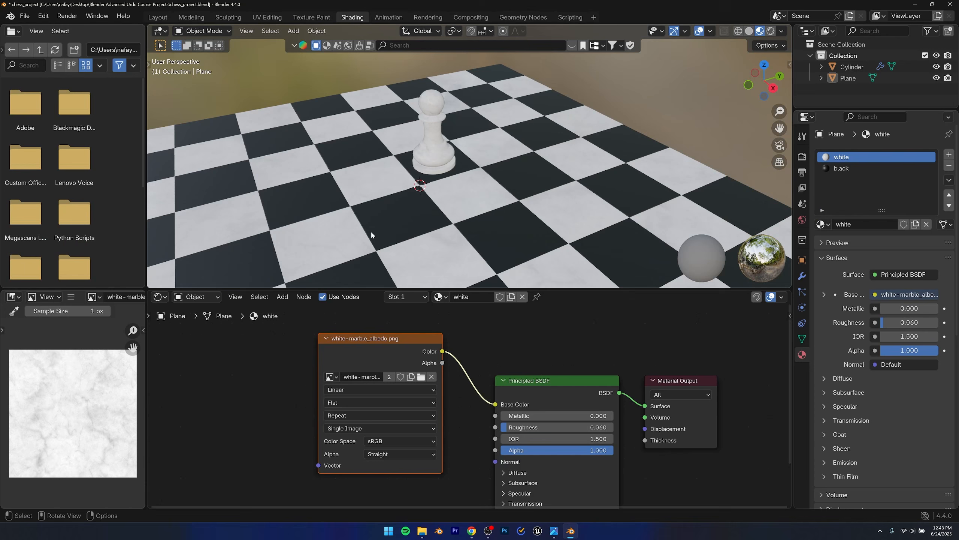
click(289, 387)
click(352, 354)
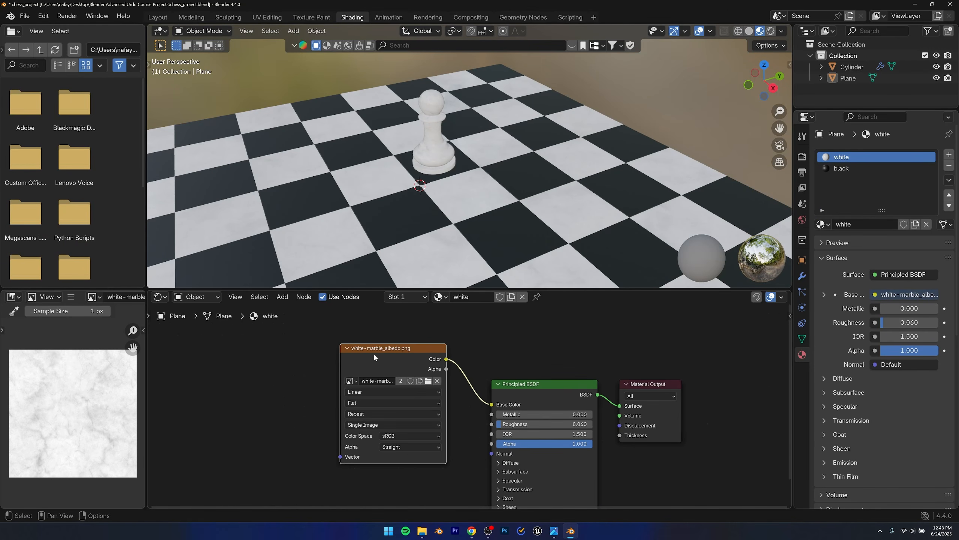
click(843, 169)
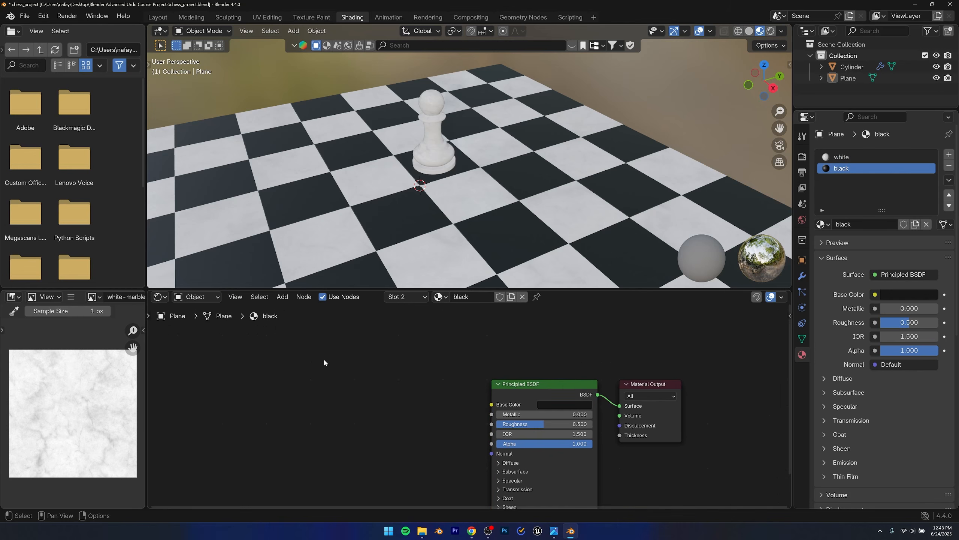
key(ctrl+v)
drag(387, 319, 492, 405)
scroll(441, 244, down, 2)
middle_drag(458, 227, 428, 242)
drag(329, 342, 249, 359)
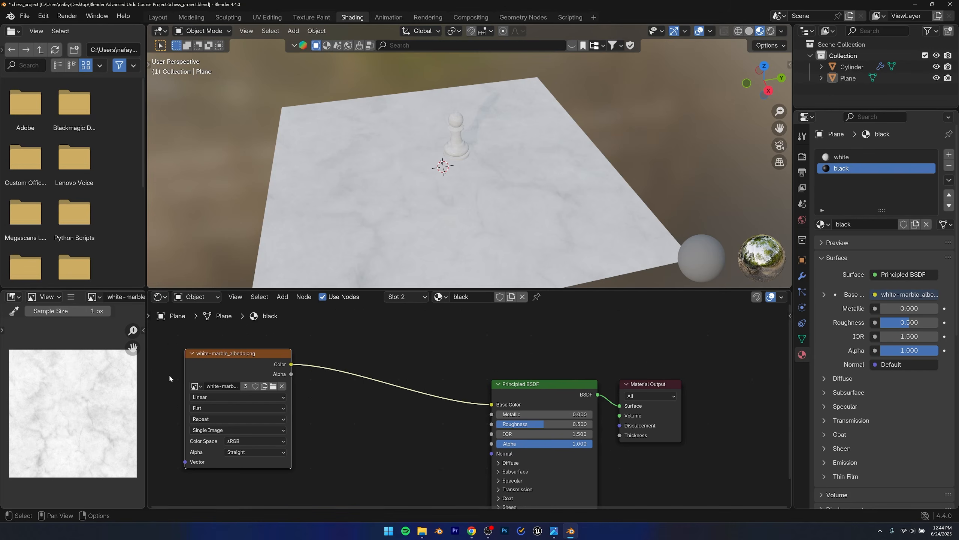
Step: Insert an Invert Color node between the black material's marble texture and Base Color, and check the inverted squares
drag(292, 366, 343, 394)
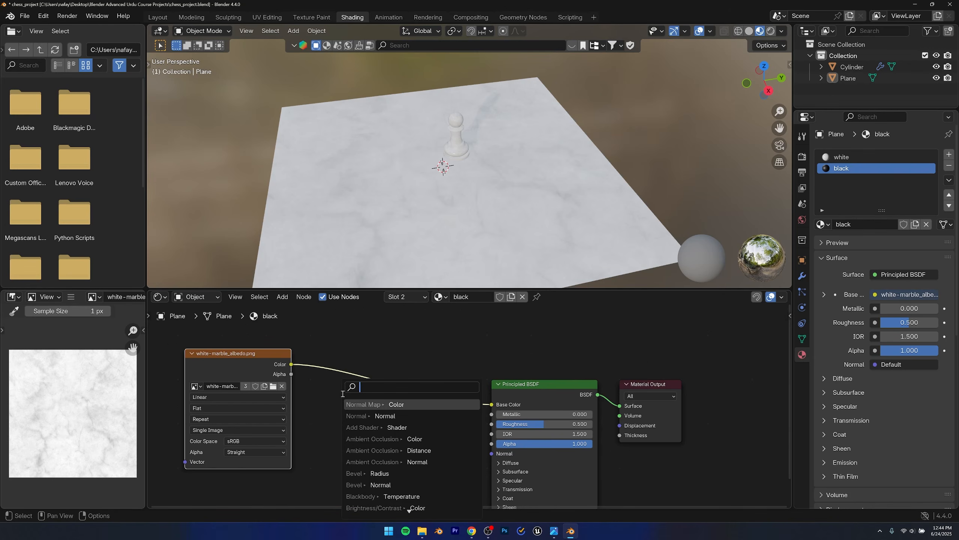
text(invert)
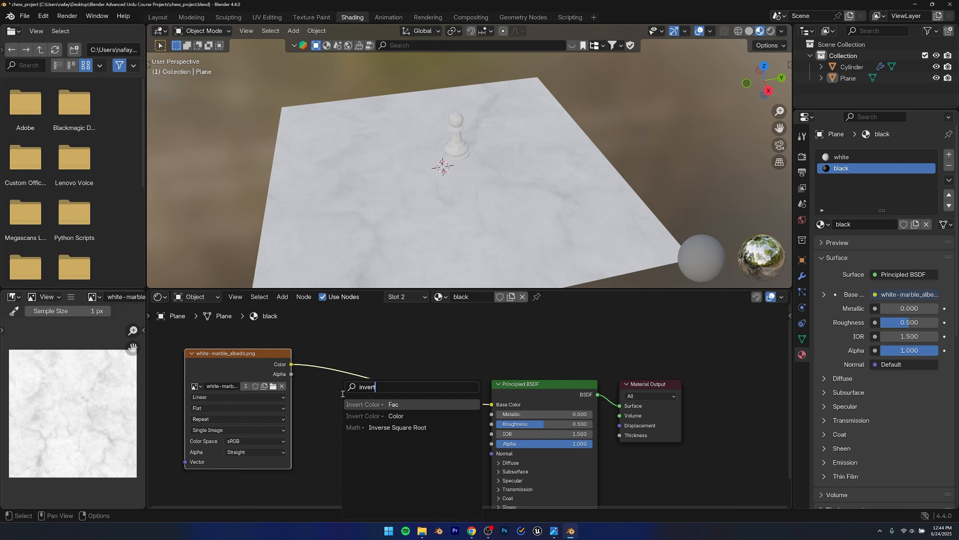
click(377, 414)
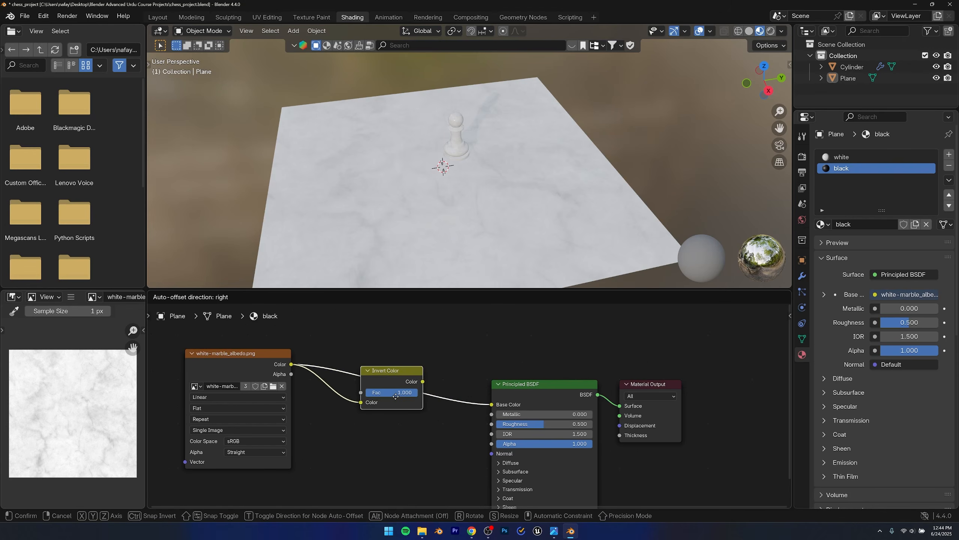
click(399, 393)
drag(391, 370, 394, 374)
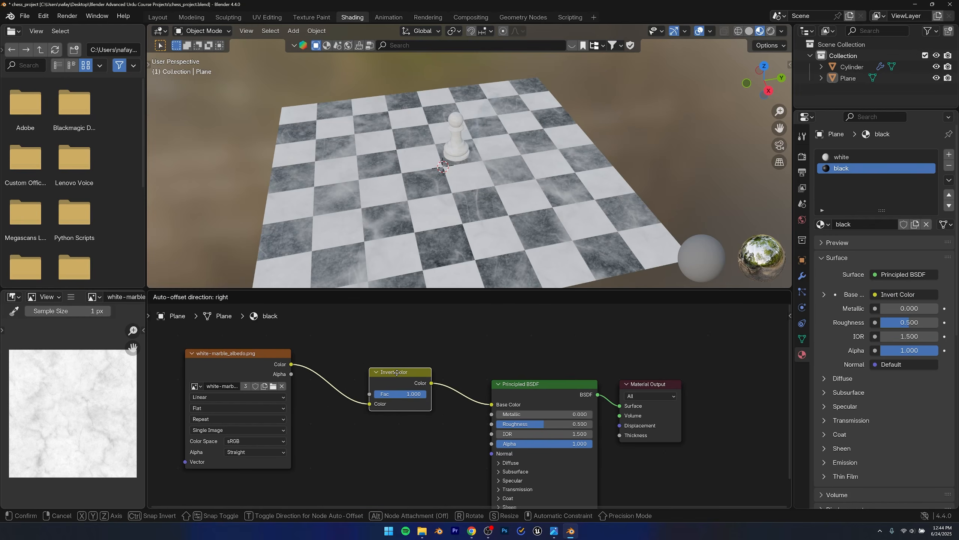
middle_drag(487, 224, 473, 234)
scroll(394, 166, up, 5)
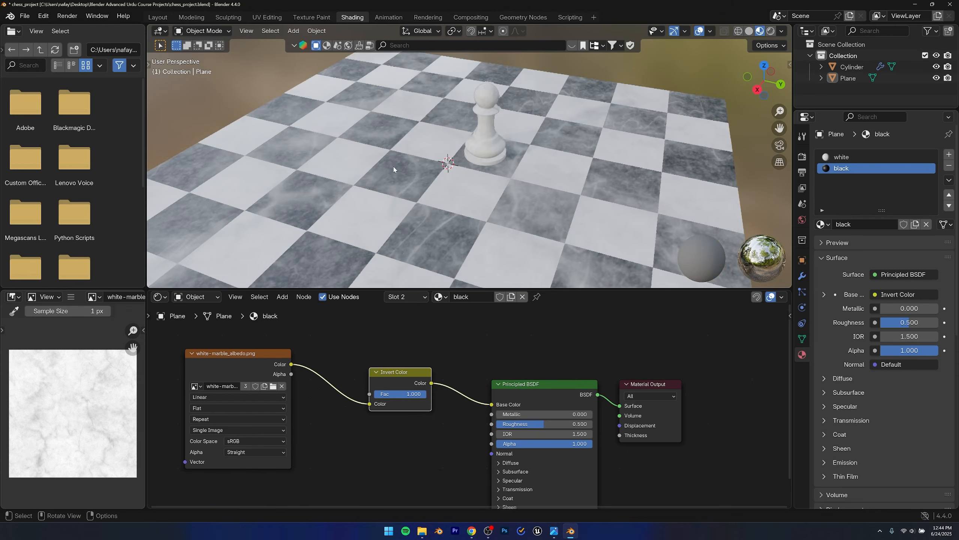
scroll(457, 212, down, 6)
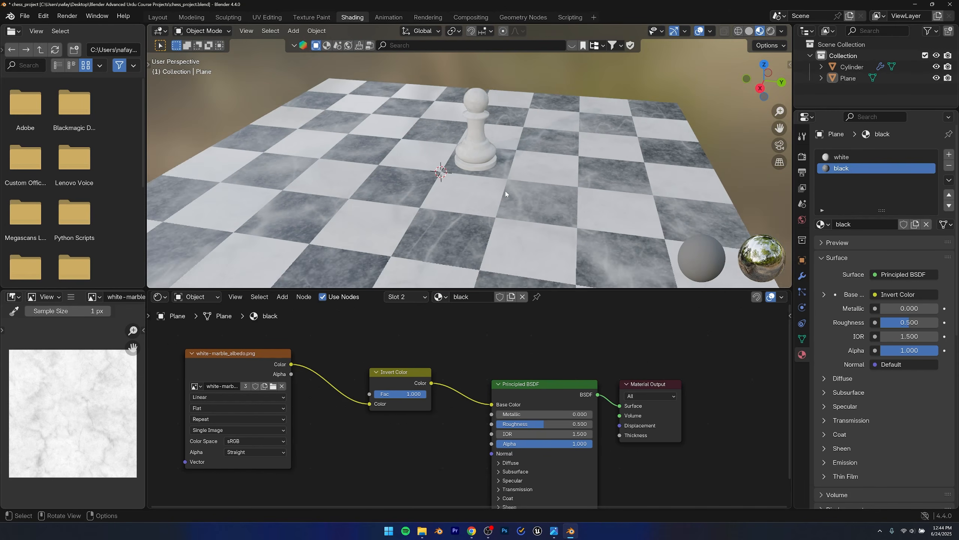
middle_drag(459, 212, 450, 183)
scroll(450, 183, up, 5)
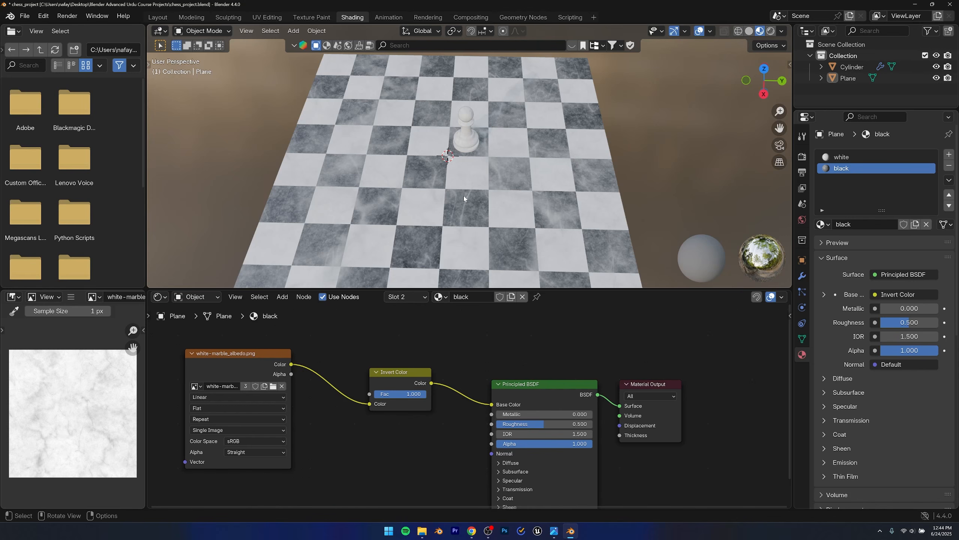
Step: Add a Brightness/Contrast node between Invert Color and Principled BSDF, set Bright to -0.1 and check the dark squares
mouse_move(383, 384)
mouse_down()
mouse_move(358, 339)
mouse_move(394, 386)
mouse_up()
text(brigh)
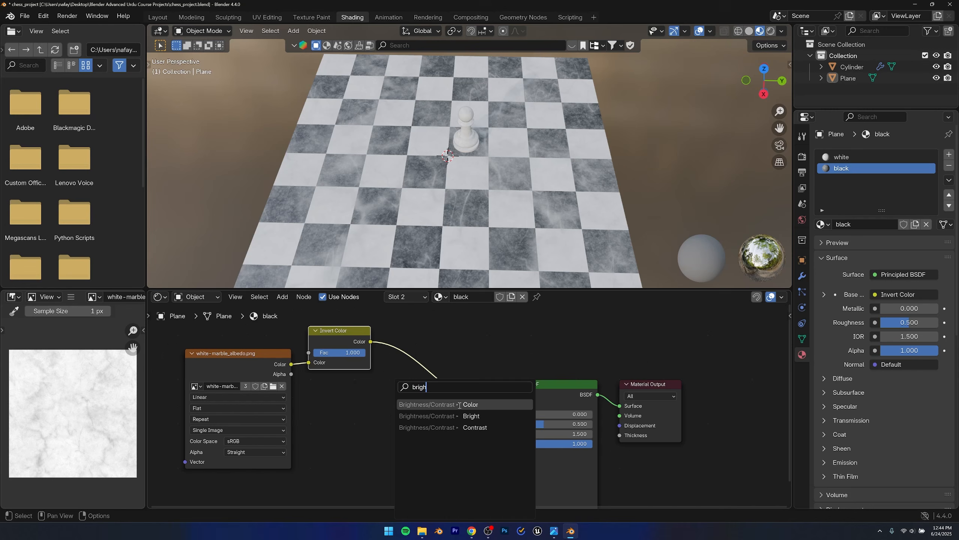
click(460, 405)
click(445, 388)
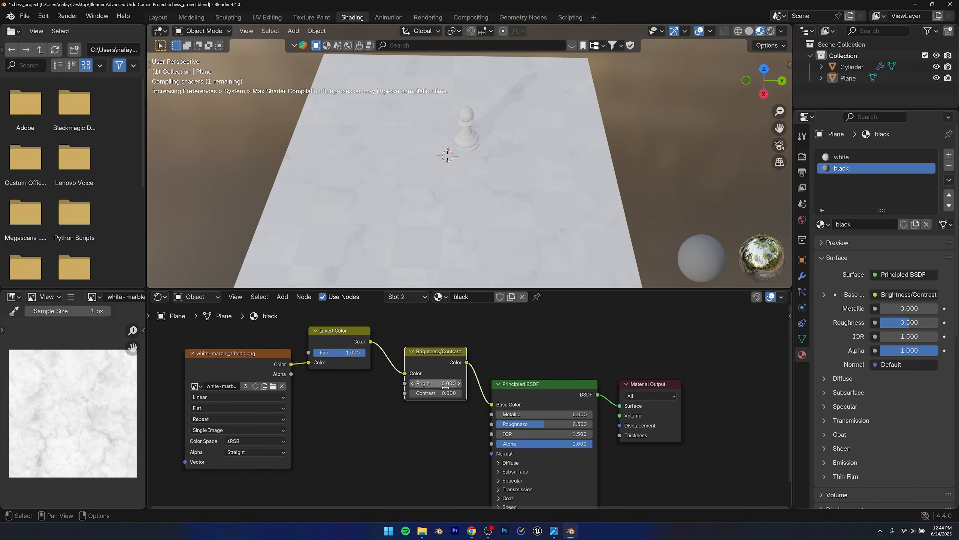
drag(432, 383, 420, 383)
click(459, 383)
scroll(451, 213, down, 2)
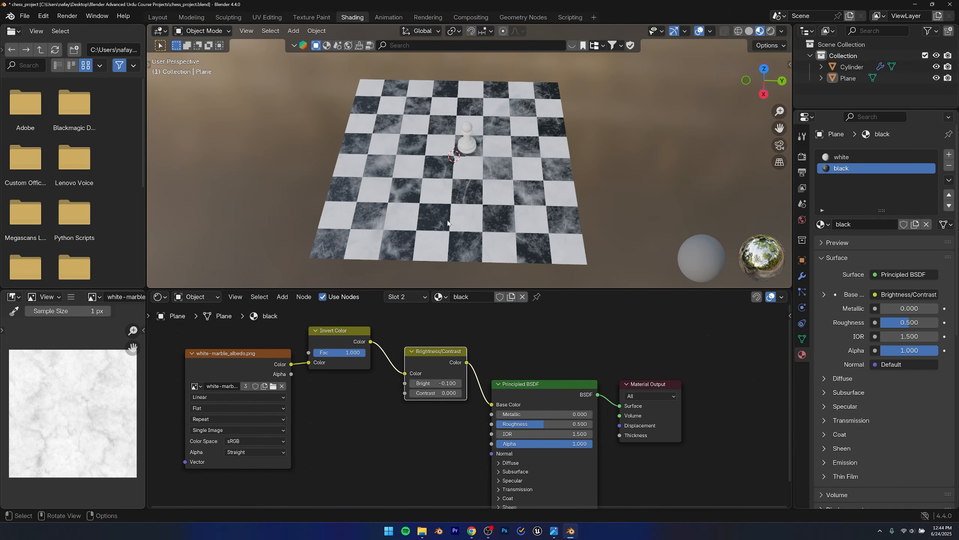
middle_drag(451, 212, 483, 211)
scroll(456, 201, up, 4)
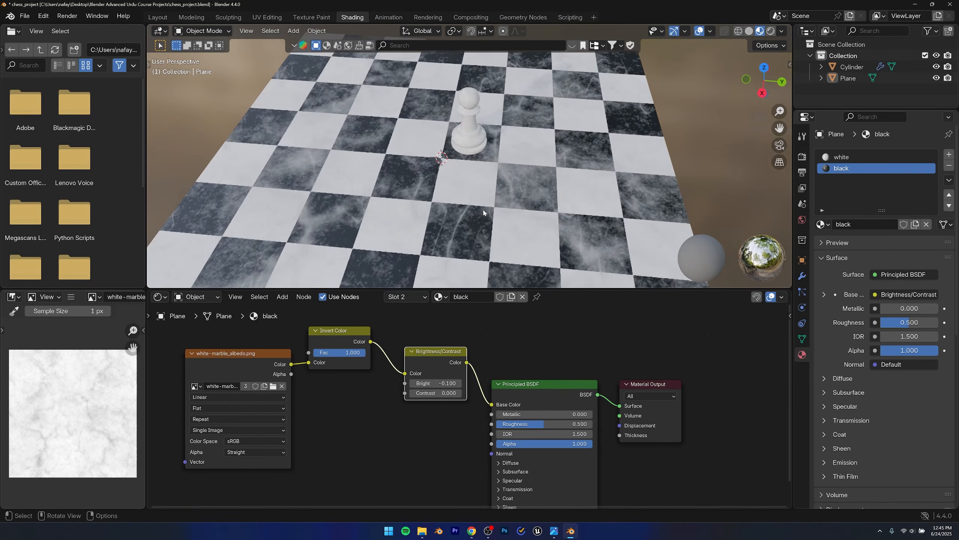
Step: Set both Bright and Contrast of the Brightness/Contrast node to -0.3 and check the black marble in the Layout workspace
click(412, 393)
click(413, 393)
click(413, 383)
click(413, 384)
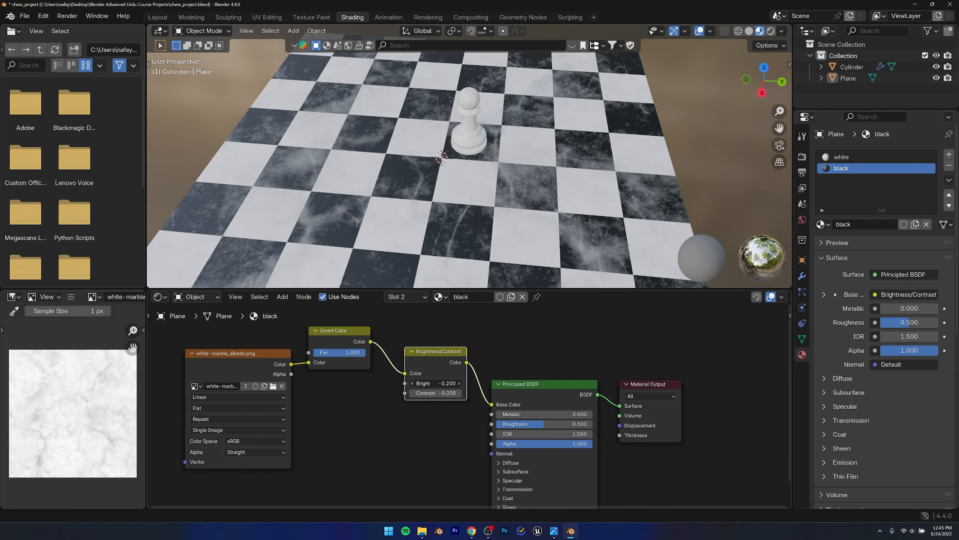
click(459, 383)
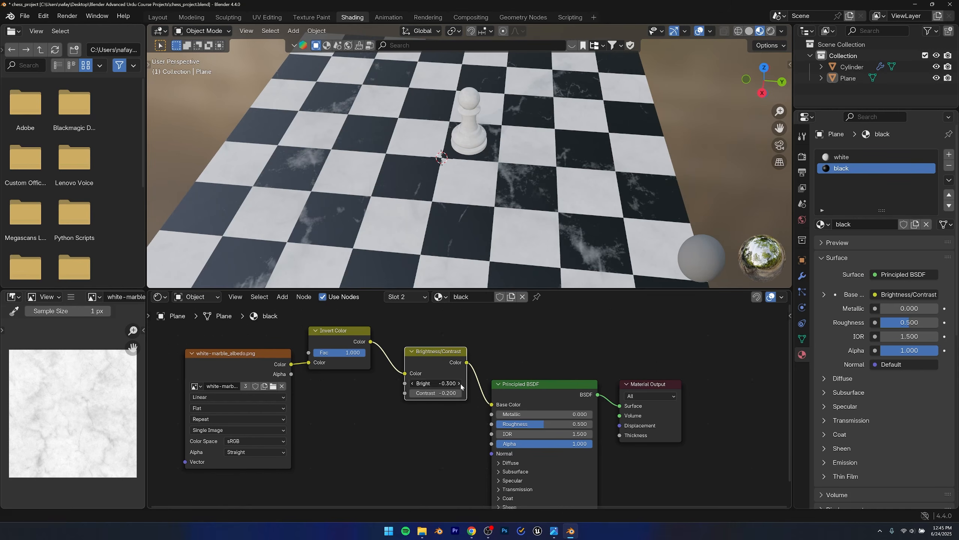
click(412, 393)
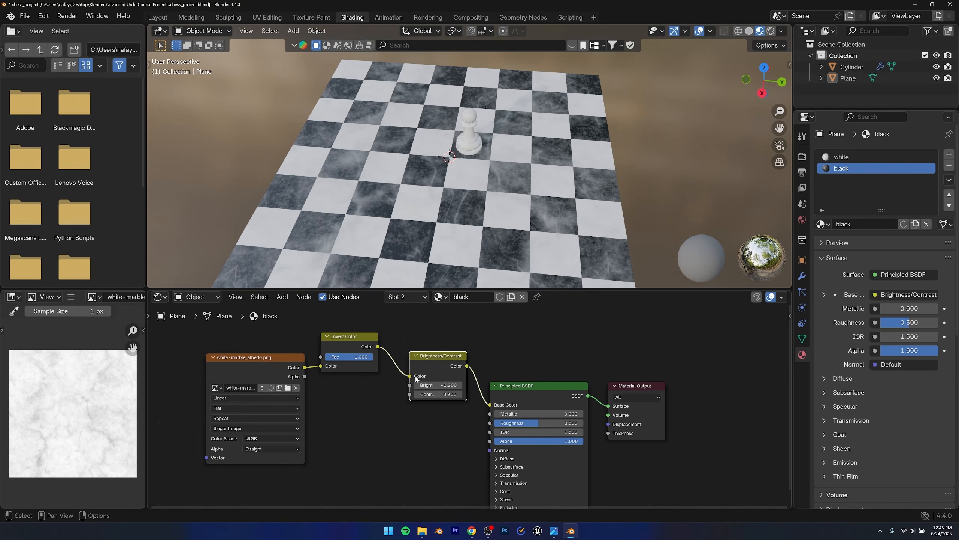
click(416, 386)
middle_drag(476, 206, 459, 159)
click(158, 17)
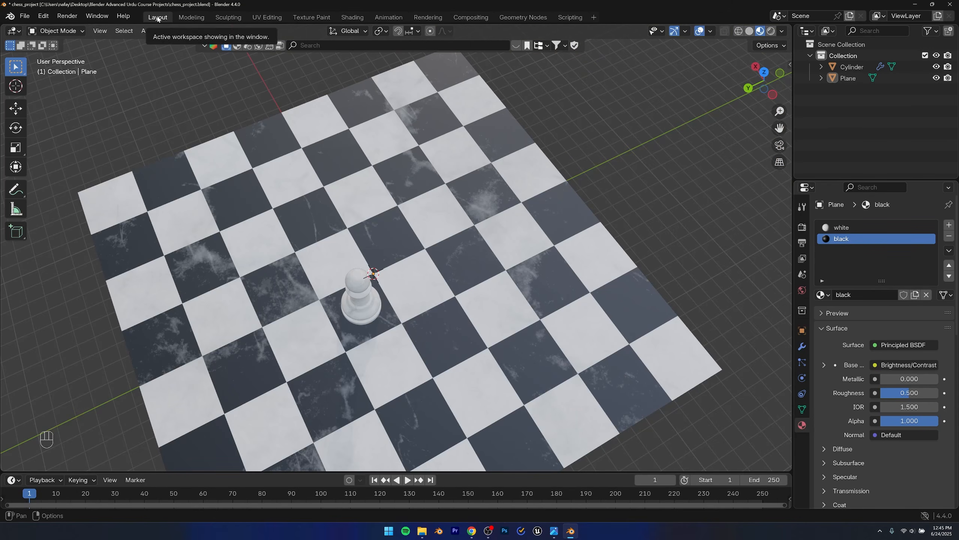
mouse_move(400, 250)
middle_down()
mouse_move(368, 286)
mouse_move(365, 265)
mouse_move(392, 259)
middle_up()
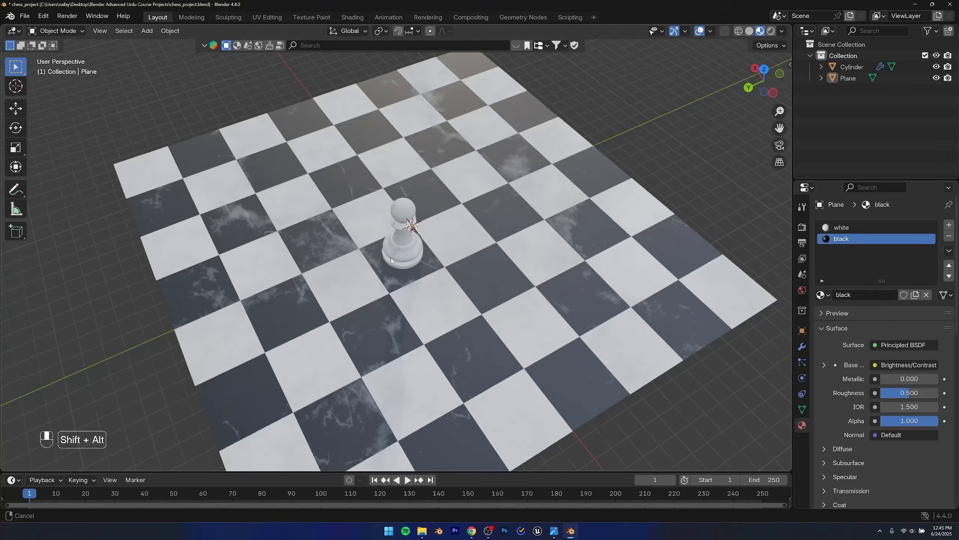
scroll(350, 288, up, 5)
middle_drag(351, 288, 309, 233)
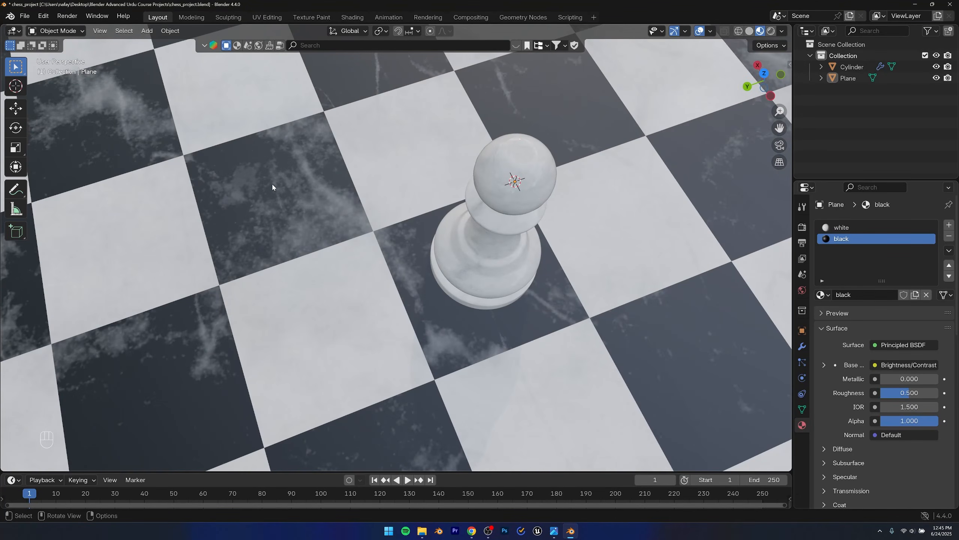
scroll(273, 183, down, 5)
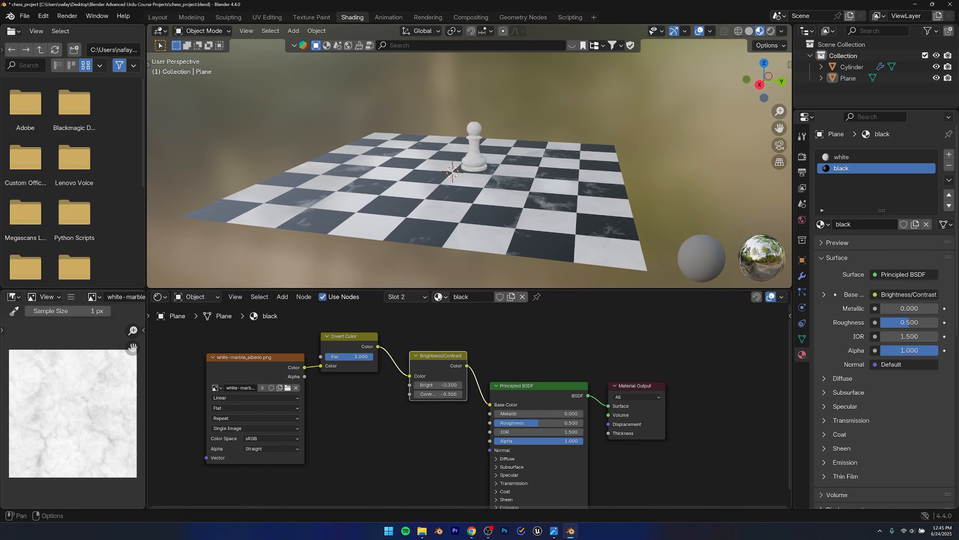
Step: Set the black material's roughness to 0.06 in the Shading workspace and check the board's reflections in the Layout workspace
click(355, 18)
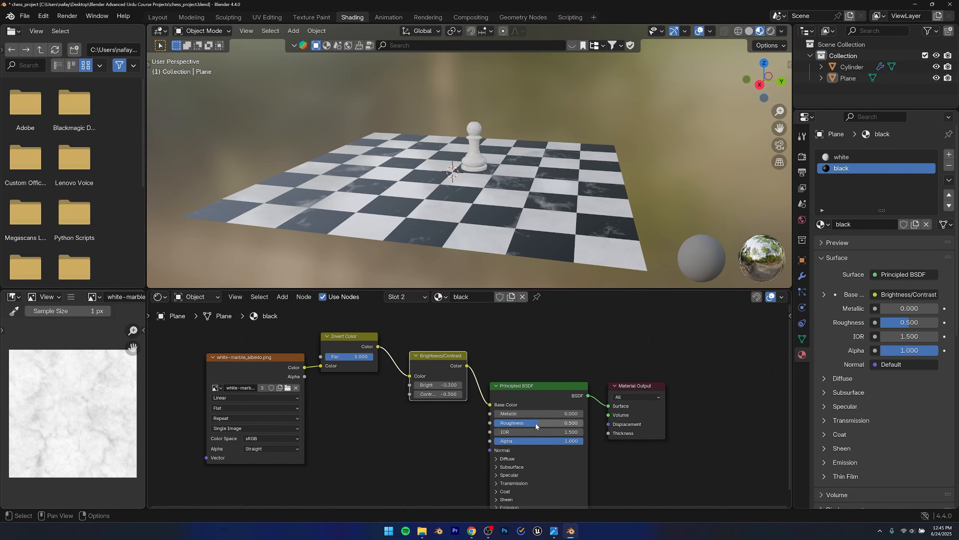
click(536, 424)
text(0.06)
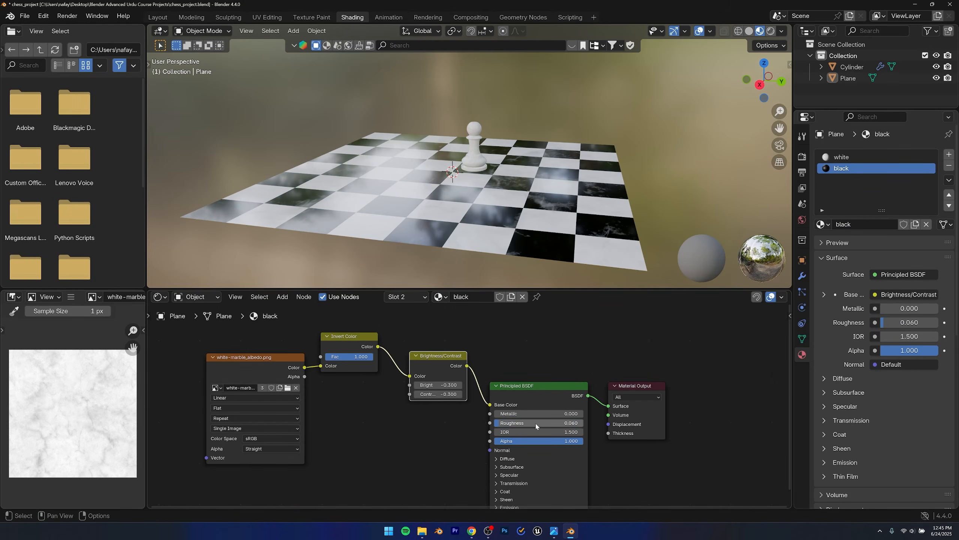
key(Return)
click(157, 17)
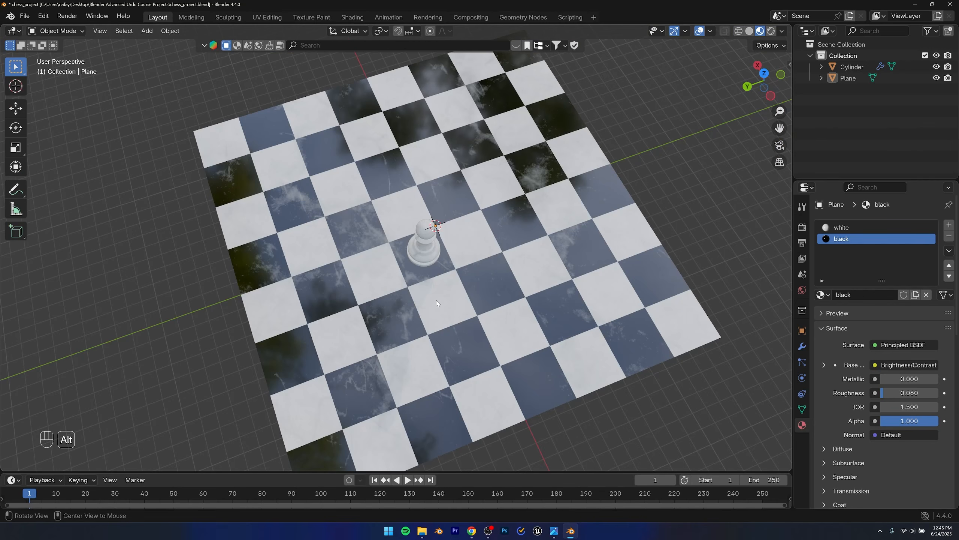
alt+drag(436, 300, 398, 341)
scroll(438, 215, up, 6)
mouse_move(399, 340)
alt+mouse_down()
mouse_move(395, 356)
mouse_move(395, 316)
mouse_move(397, 331)
alt+mouse_up()
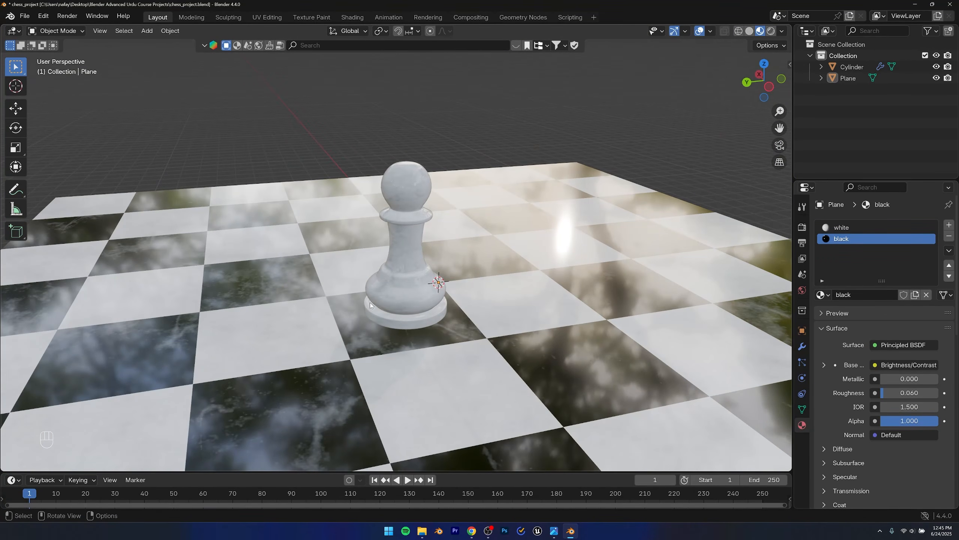
Step: Open the chessboard plane for UV editing and scale up all its UVs well beyond the marble texture's bounds
scroll(370, 302, down, 7)
alt+drag(393, 279, 406, 300)
click(406, 300)
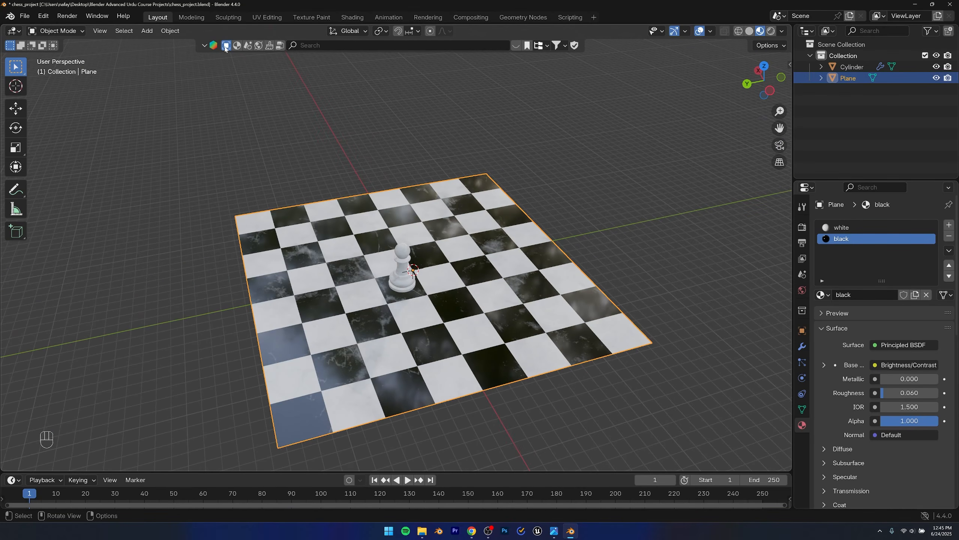
click(267, 17)
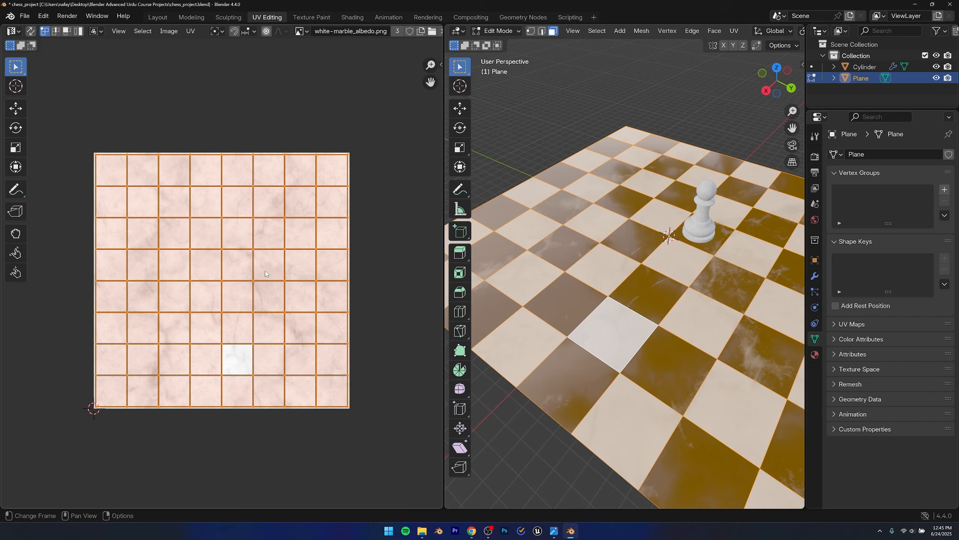
scroll(230, 271, down, 5)
key(s)
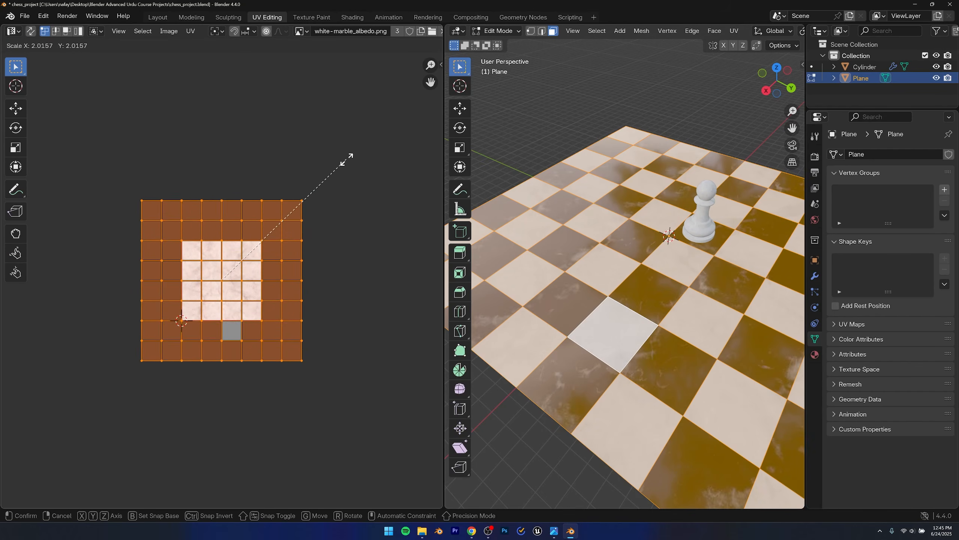
click(35, 122)
Step: Examine the marble pattern across the board's squares from several angles with all faces reselected
scroll(487, 143, down, 3)
drag(473, 125, 603, 330)
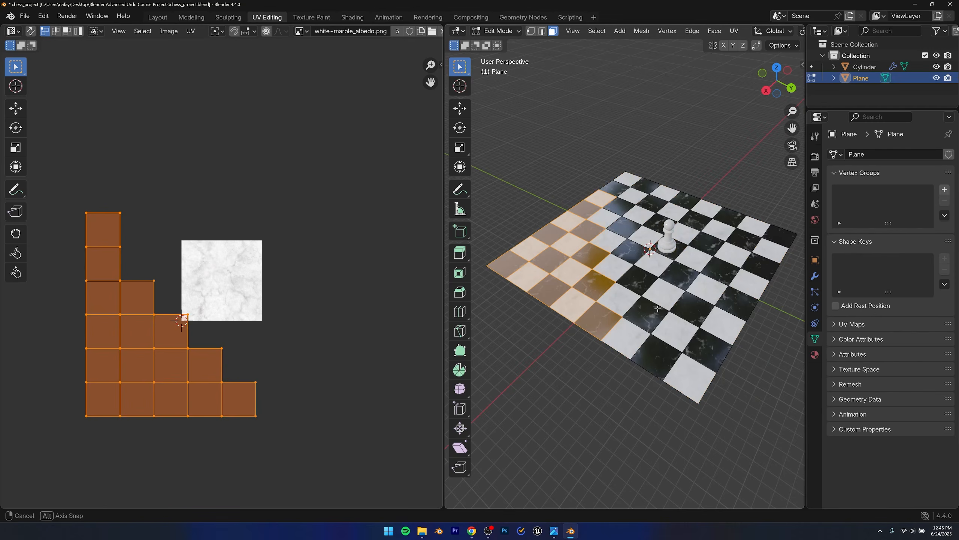
middle_drag(658, 308, 620, 307)
scroll(604, 264, up, 4)
drag(580, 178, 584, 175)
key(a)
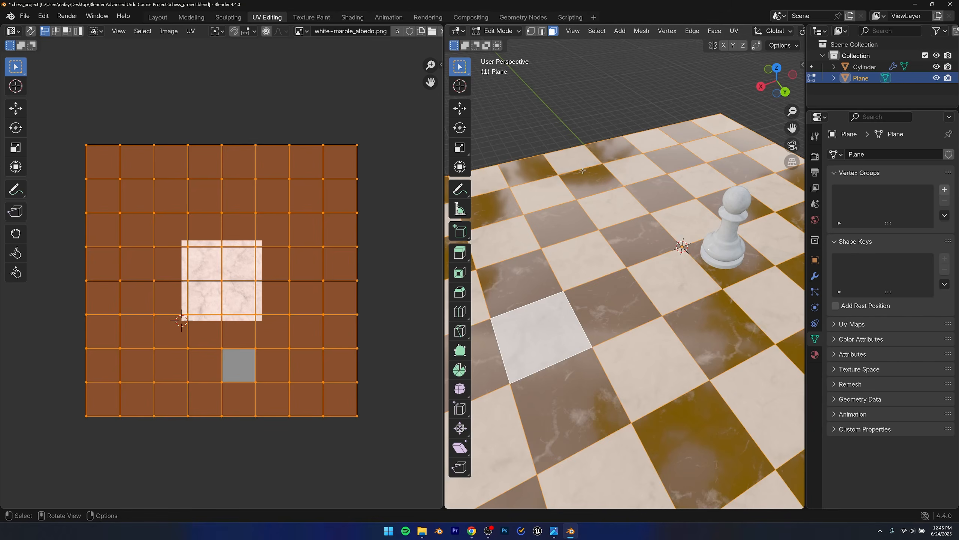
scroll(604, 246, up, 4)
middle_drag(647, 340, 666, 244)
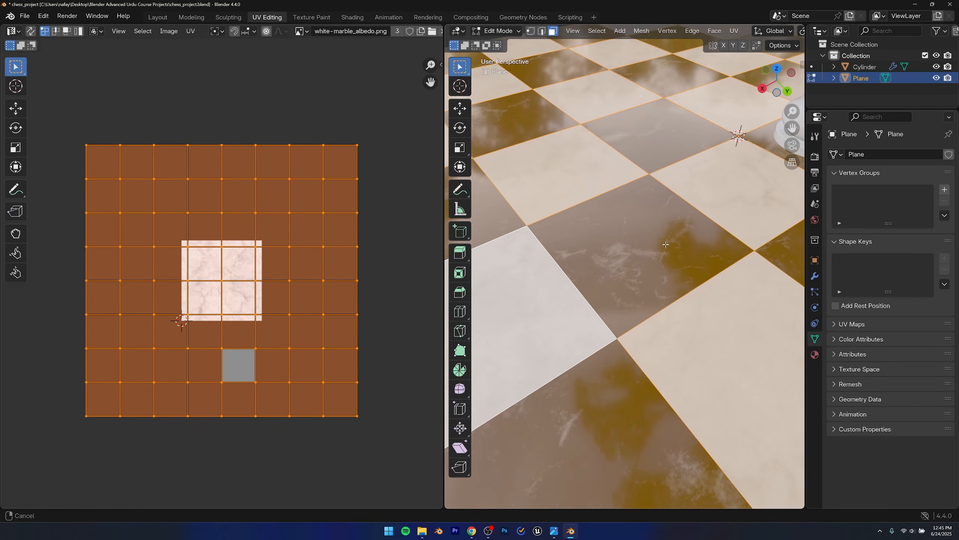
scroll(666, 265, down, 6)
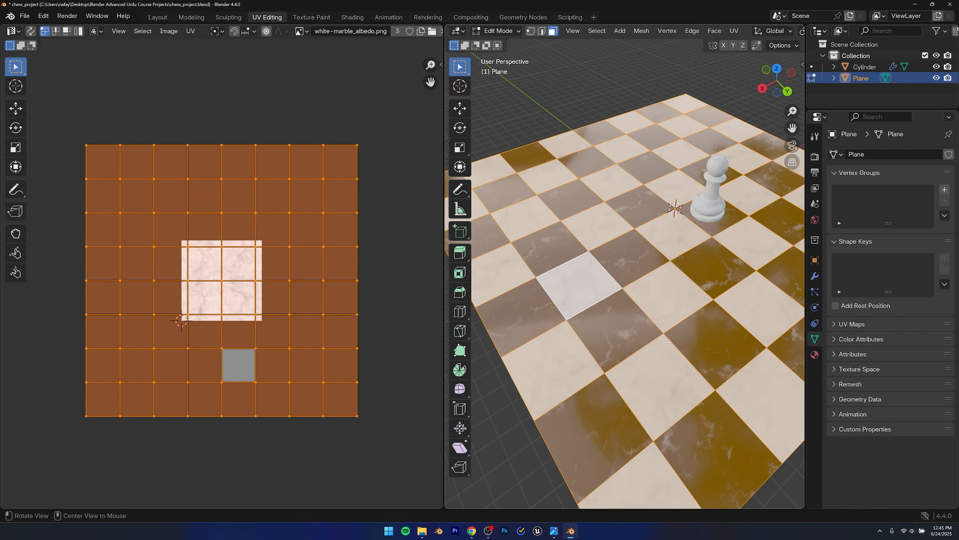
middle_drag(667, 343, 611, 368)
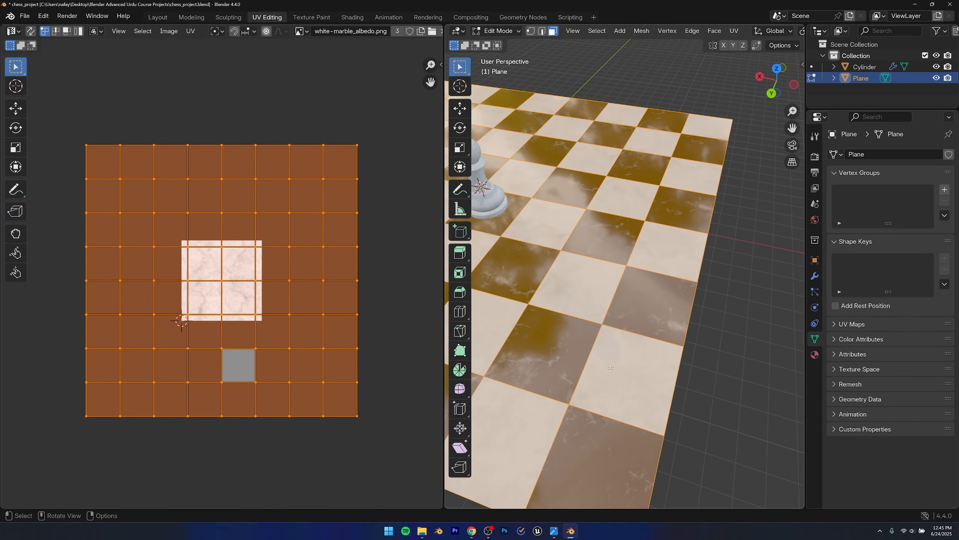
middle_drag(645, 302, 653, 251)
Step: Scale the board's UVs down slightly, then return to the Layout workspace and deselect the board
key(s)
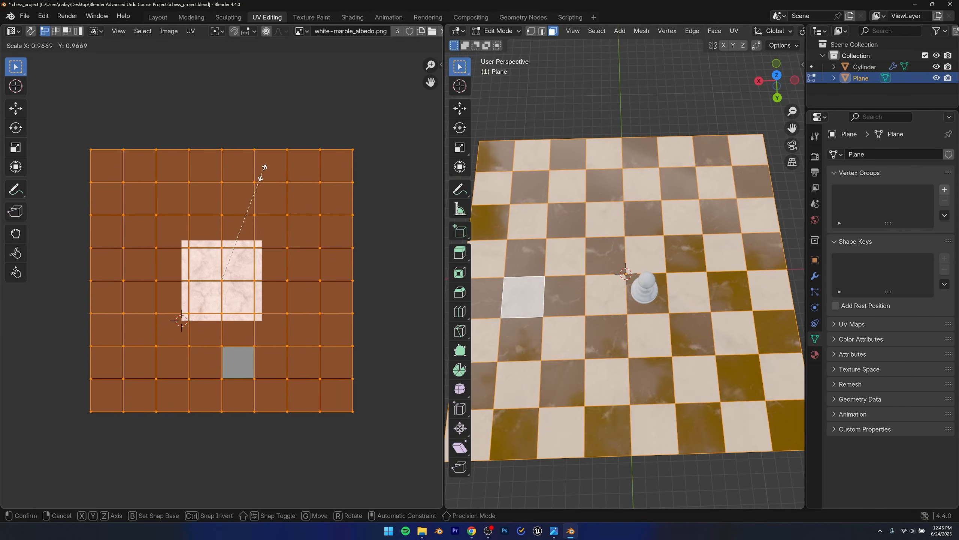
click(259, 181)
click(243, 115)
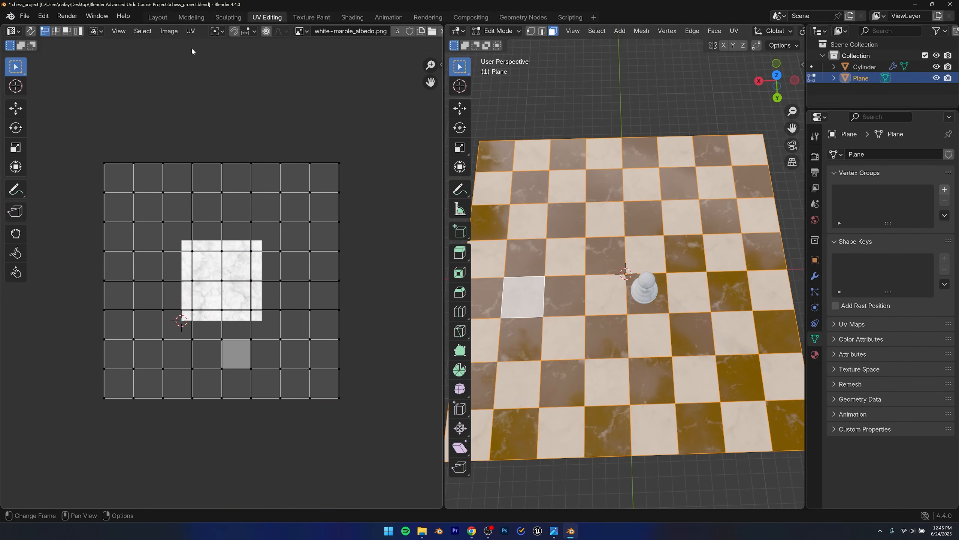
click(154, 19)
click(613, 177)
Step: Examine the pawn on the board up close and compare it with the reference photo of the marble pawn
scroll(548, 219, up, 3)
alt+middle_drag(438, 290, 410, 295)
scroll(463, 271, up, 3)
scroll(417, 342, down, 3)
scroll(411, 301, up, 4)
scroll(417, 249, up, 3)
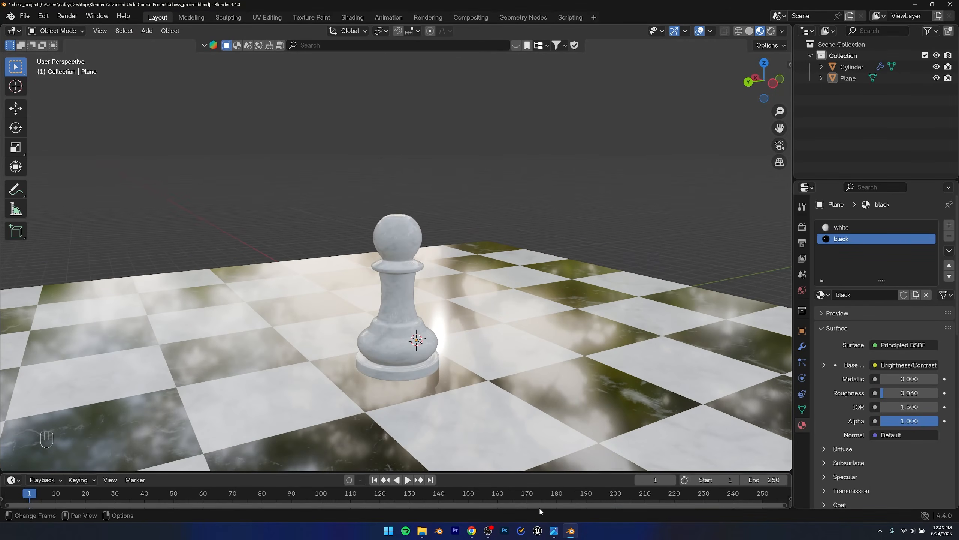
click(554, 530)
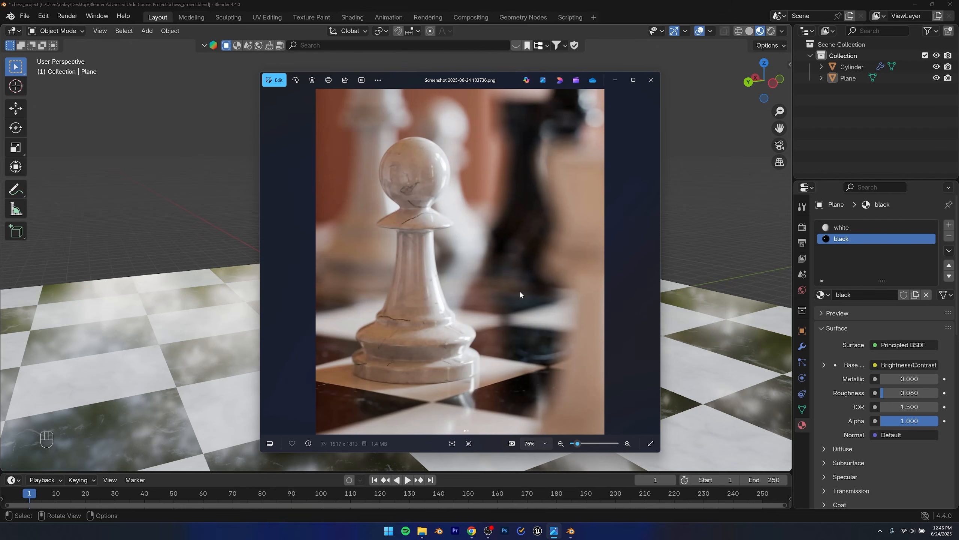
click(615, 80)
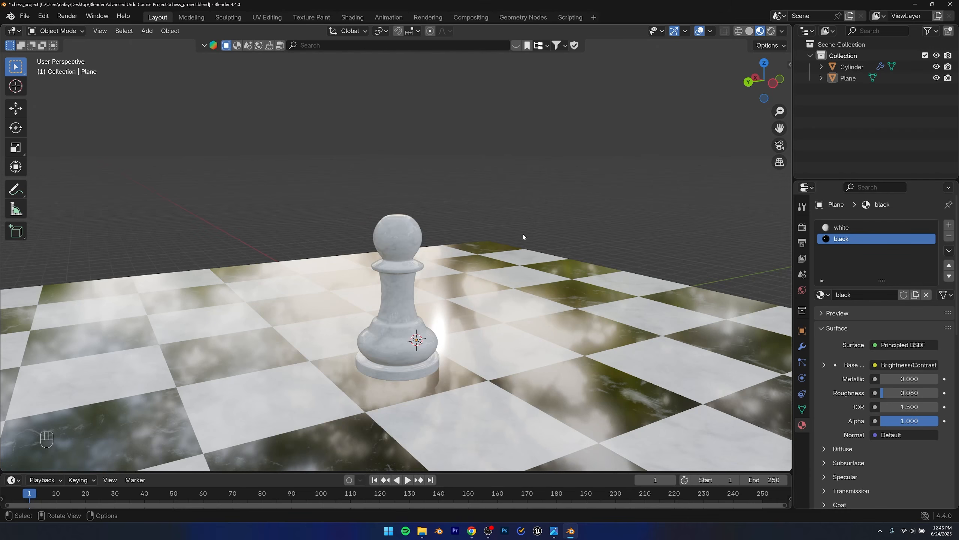
Step: Add a camera to the chess scene
scroll(386, 308, up, 2)
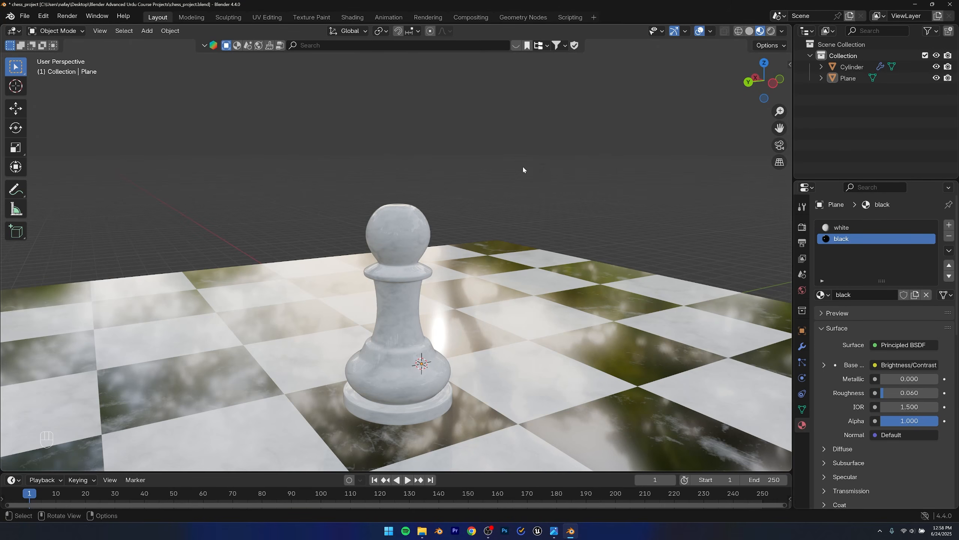
alt+drag(472, 336, 390, 357)
scroll(436, 335, down, 5)
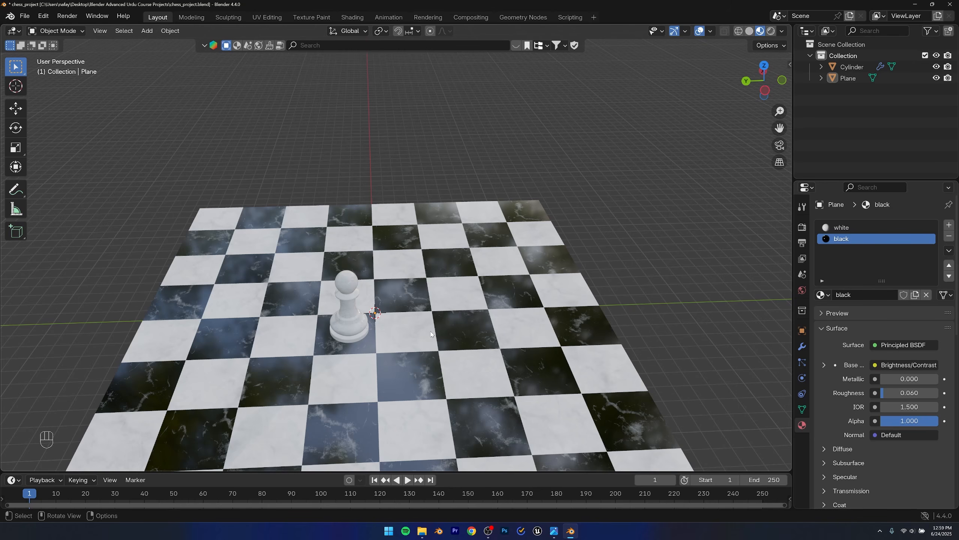
middle_drag(431, 334, 459, 322)
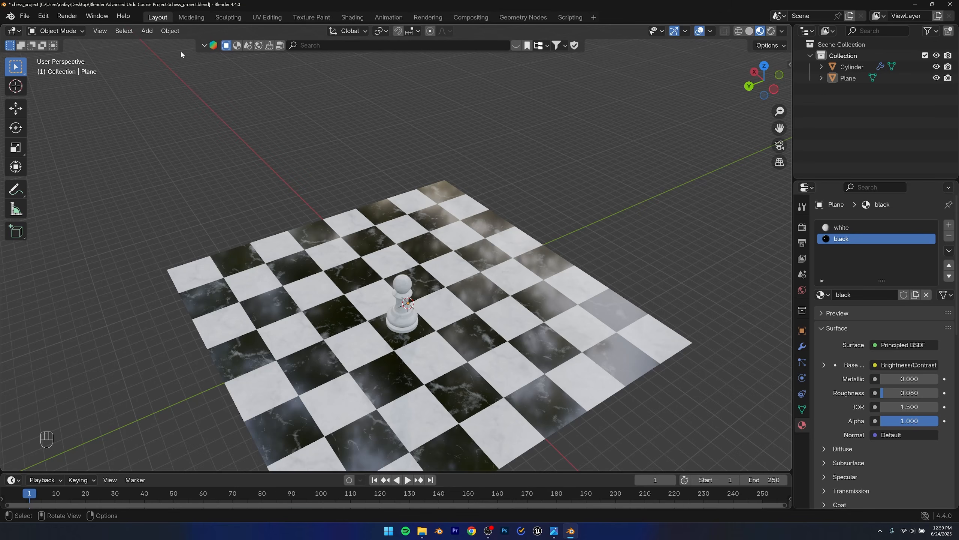
click(146, 31)
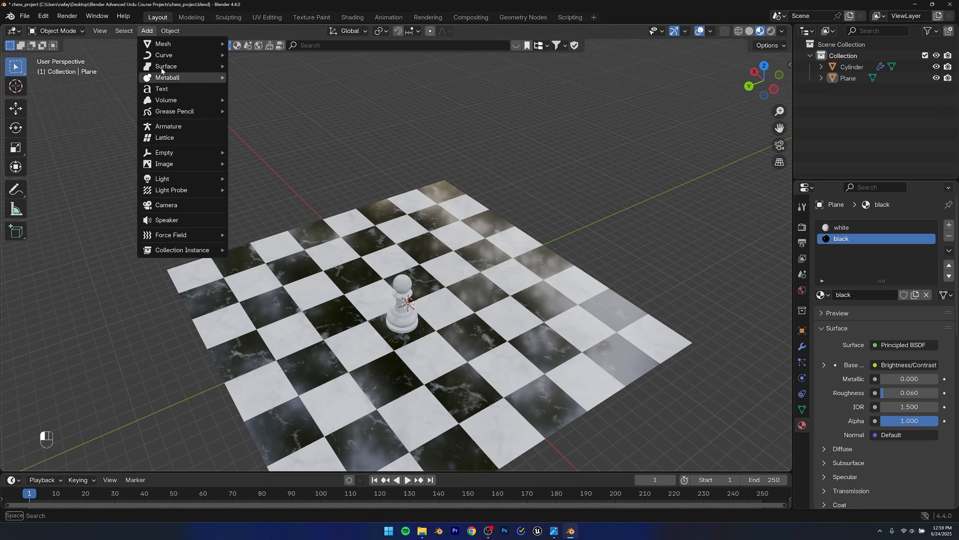
click(165, 206)
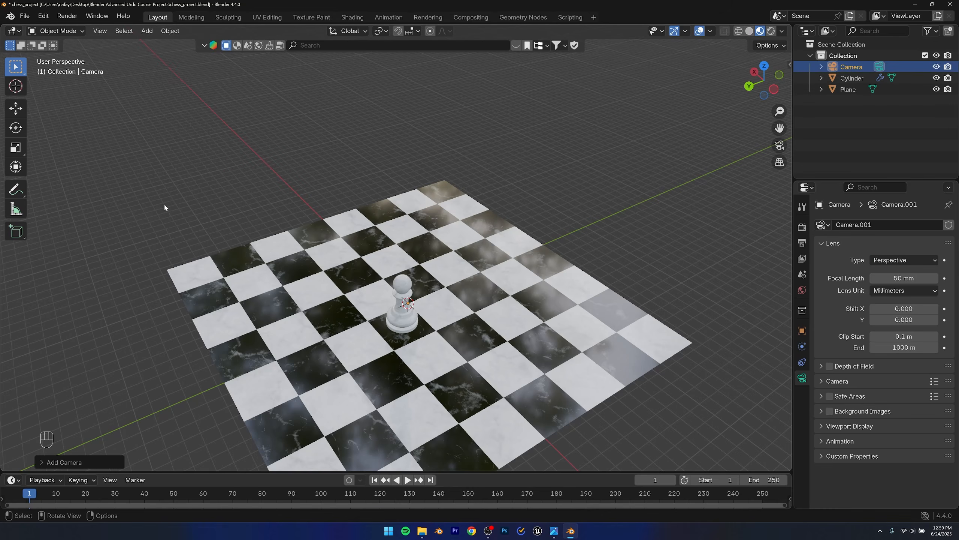
Step: Lock the camera to the view and look through the camera
click(789, 64)
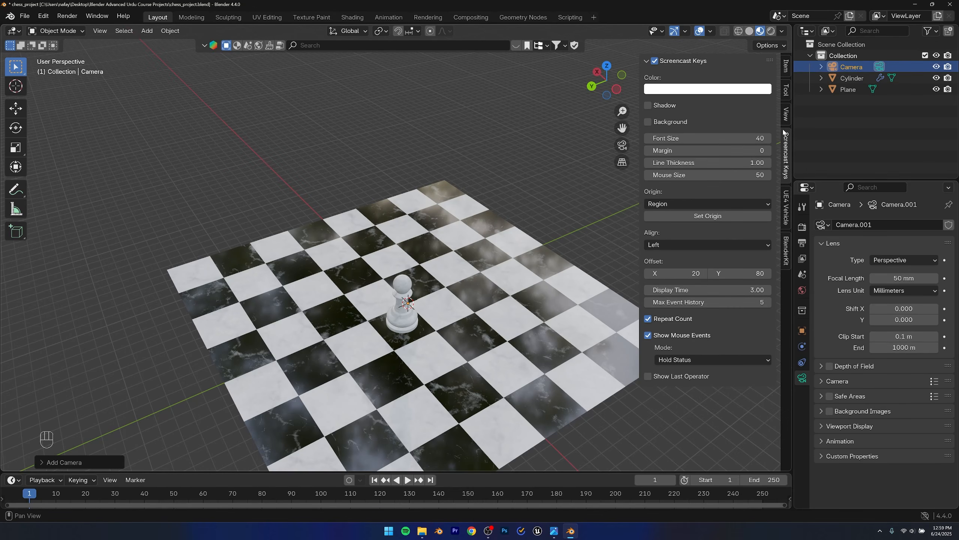
click(786, 114)
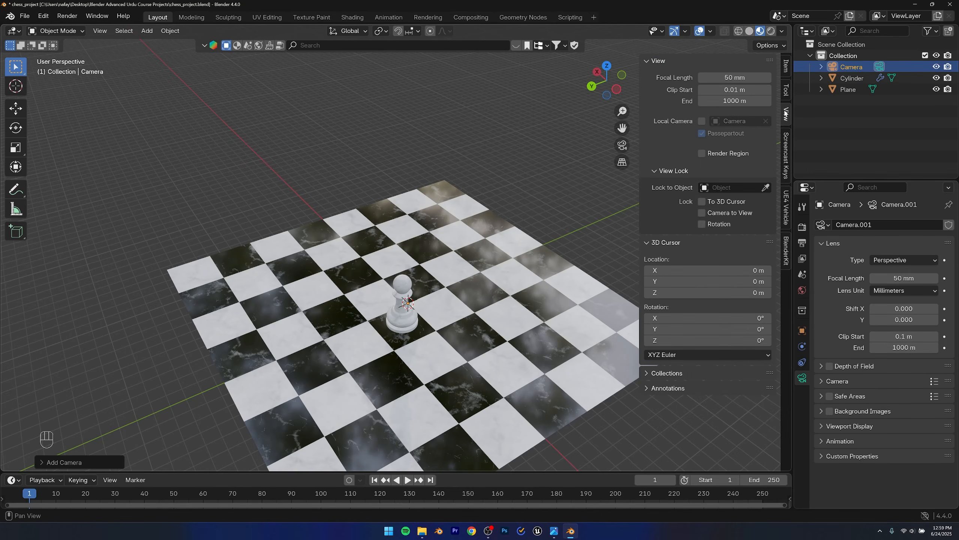
click(702, 212)
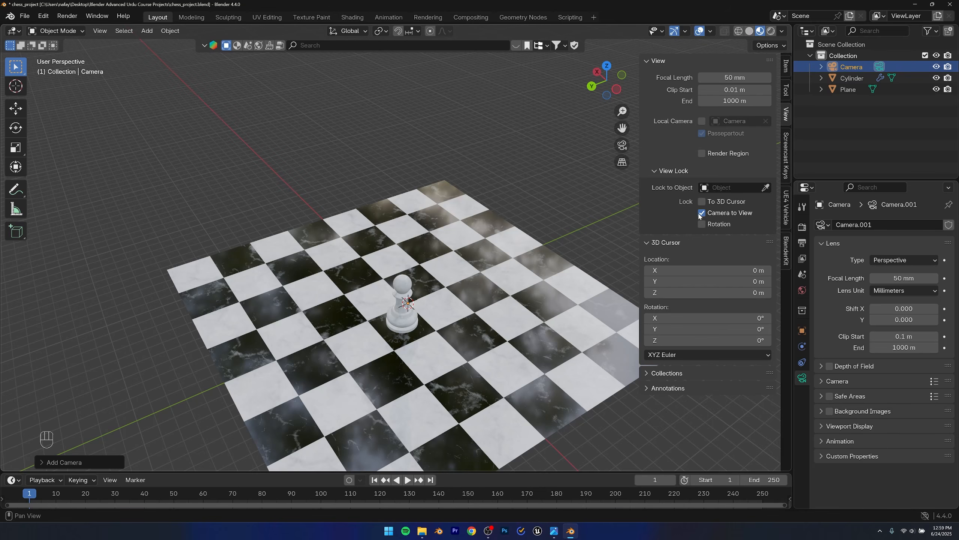
click(623, 145)
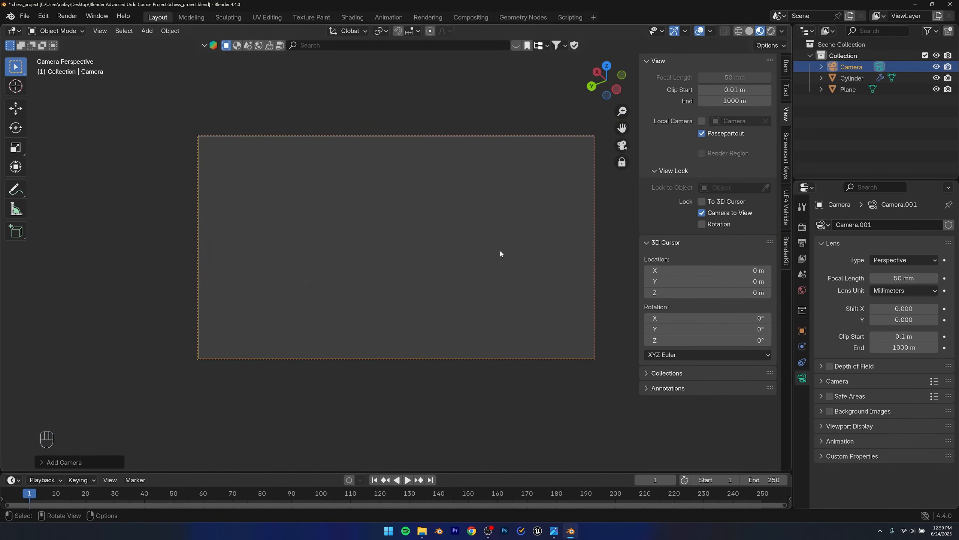
Step: Frame the pawn near the centre of the camera view from a low angle just above the board
scroll(414, 283, down, 10)
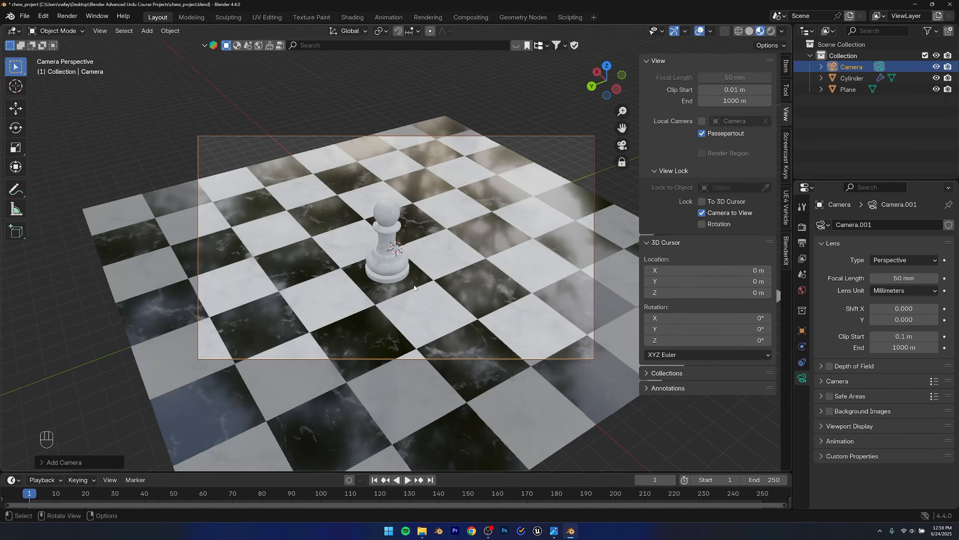
scroll(414, 285, down, 1)
mouse_move(408, 281)
alt+mouse_down()
mouse_move(400, 233)
mouse_move(395, 288)
alt+mouse_up()
scroll(398, 226, up, 3)
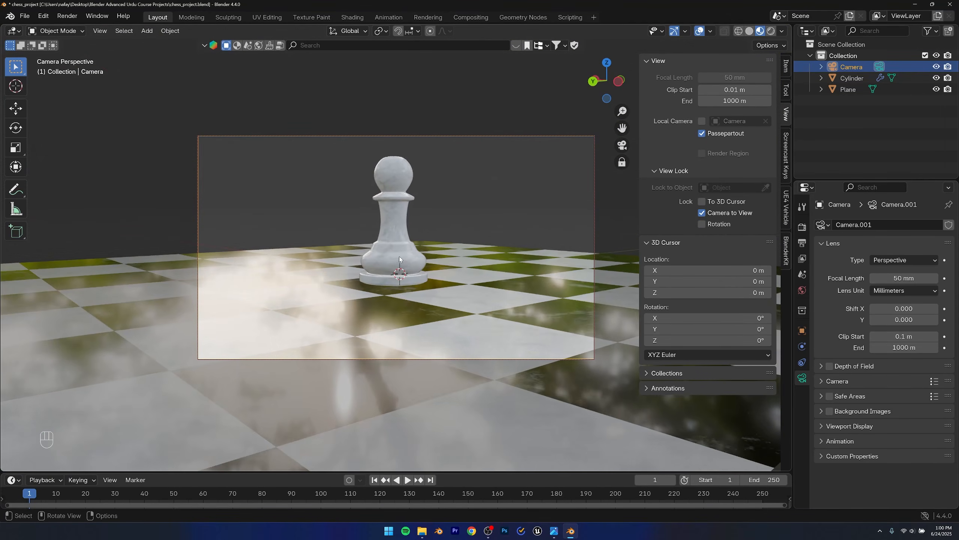
scroll(397, 256, up, 1)
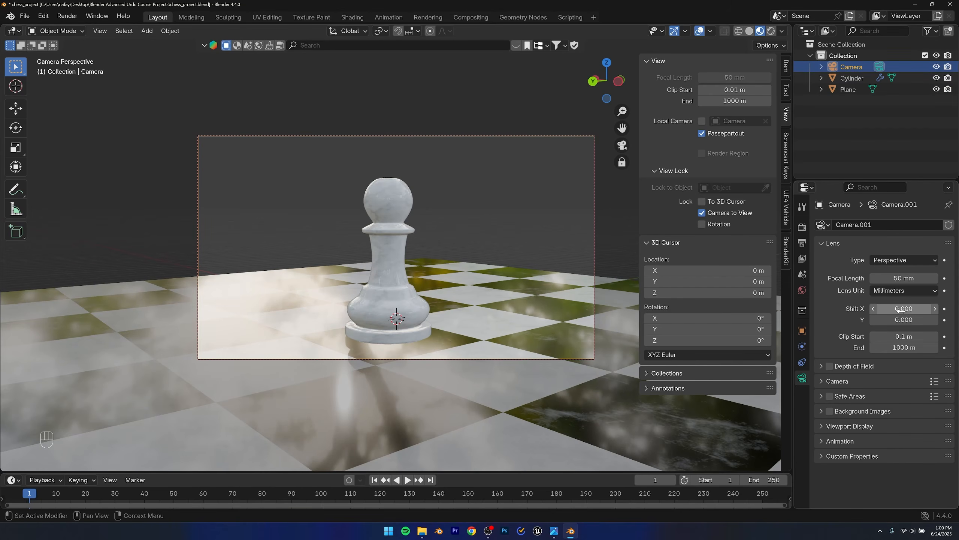
Step: Set the camera's focal length to 75 mm
click(903, 278)
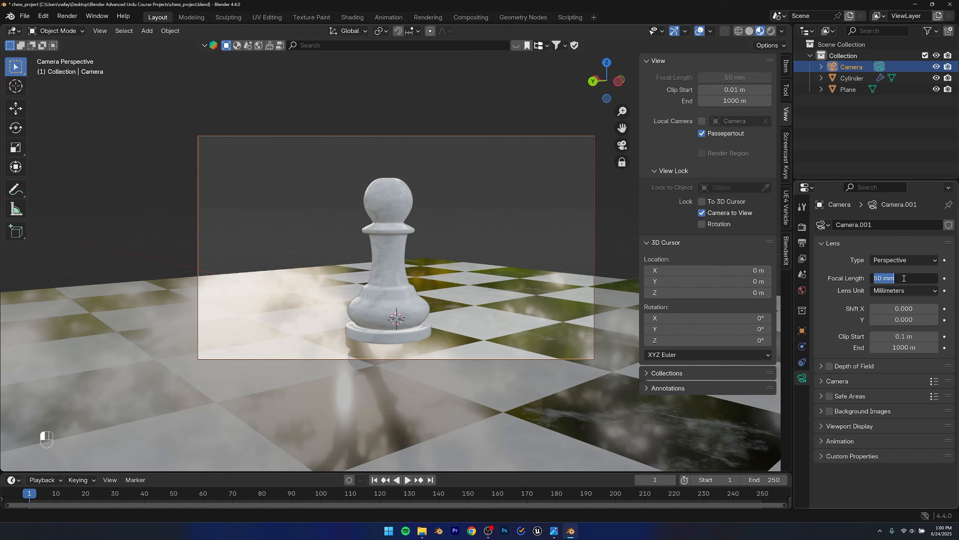
text(75)
key(Return)
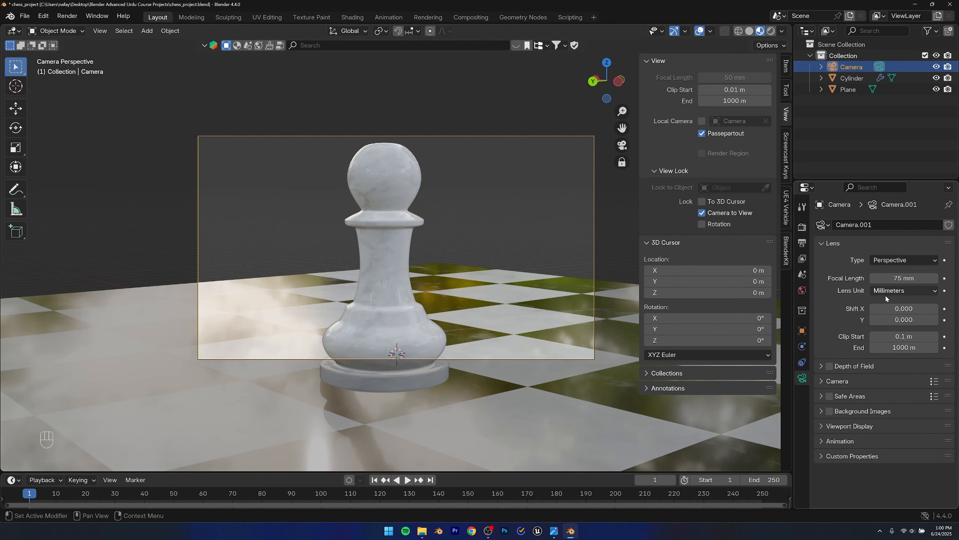
Step: Try camera focal lengths of 10 mm and 194 mm, moving the camera to reframe the pawn at each
drag(898, 277, 867, 278)
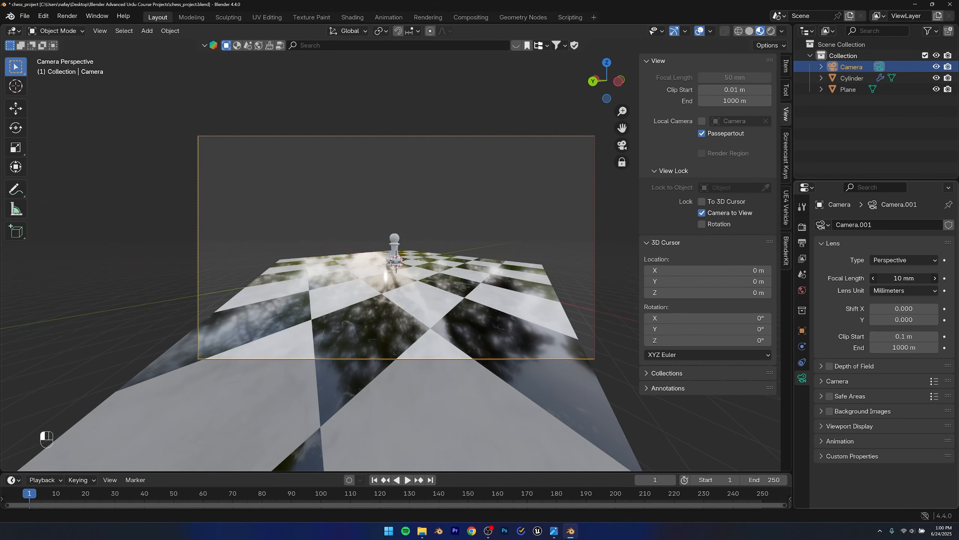
scroll(400, 261, up, 5)
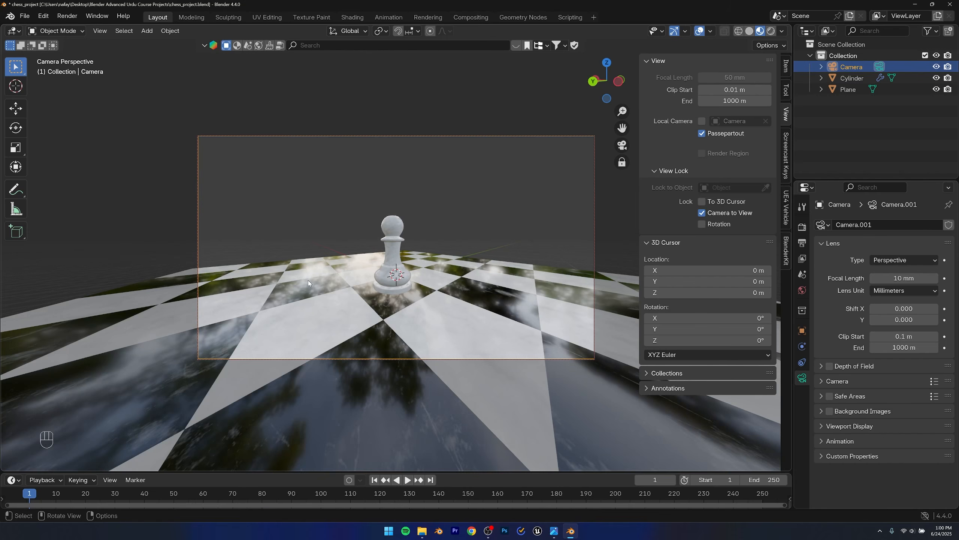
drag(904, 277, 950, 277)
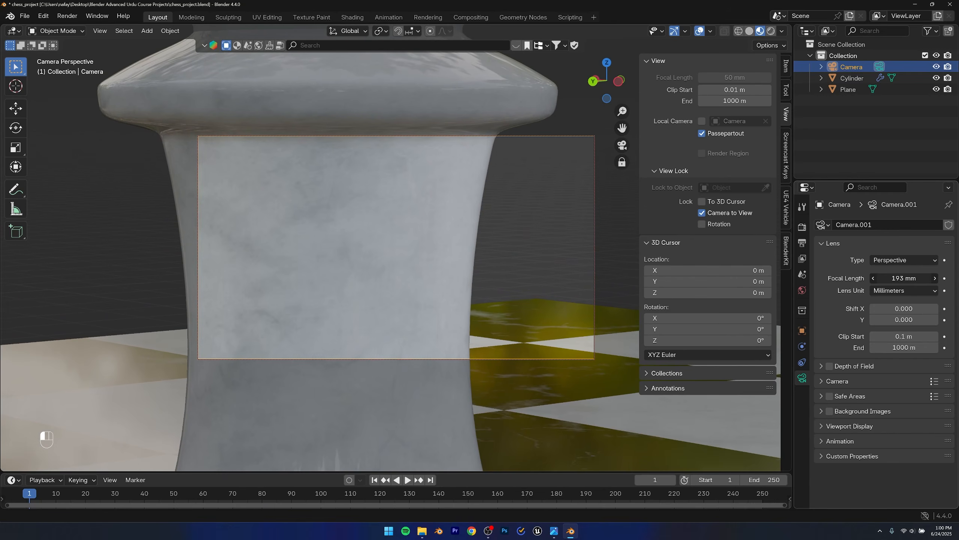
scroll(362, 288, down, 8)
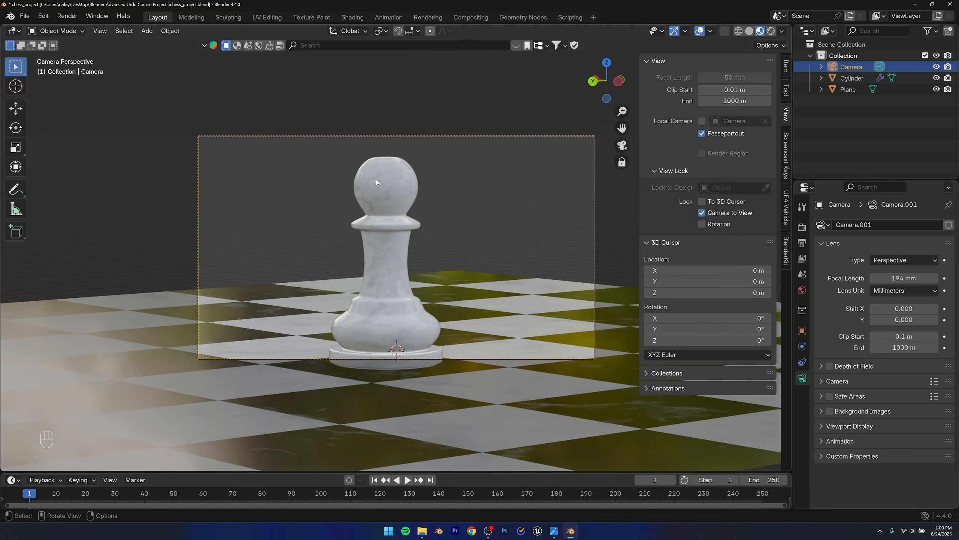
scroll(377, 180, up, 3)
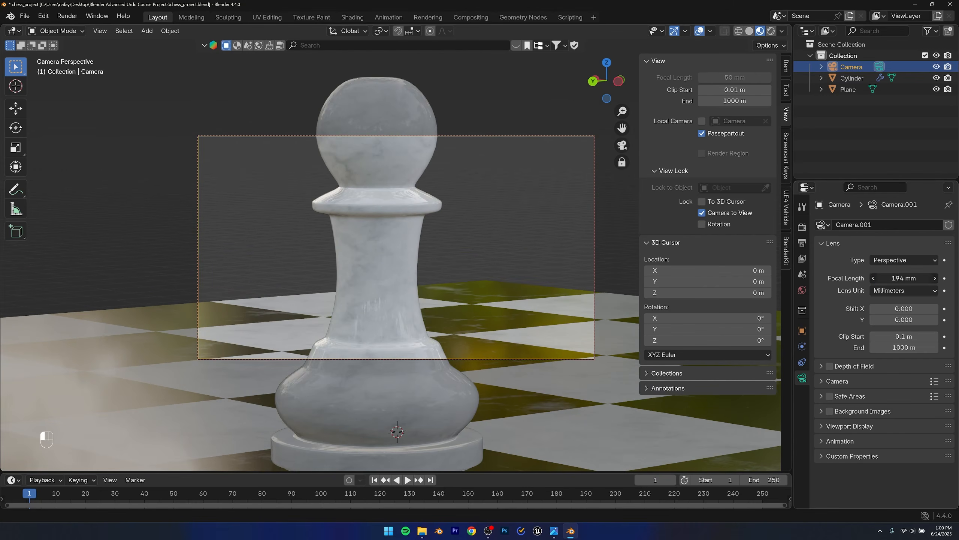
Step: Return the camera's focal length to 75 mm and reframe the pawn as a close-up from a low angle
click(890, 278)
text(75)
key(Return)
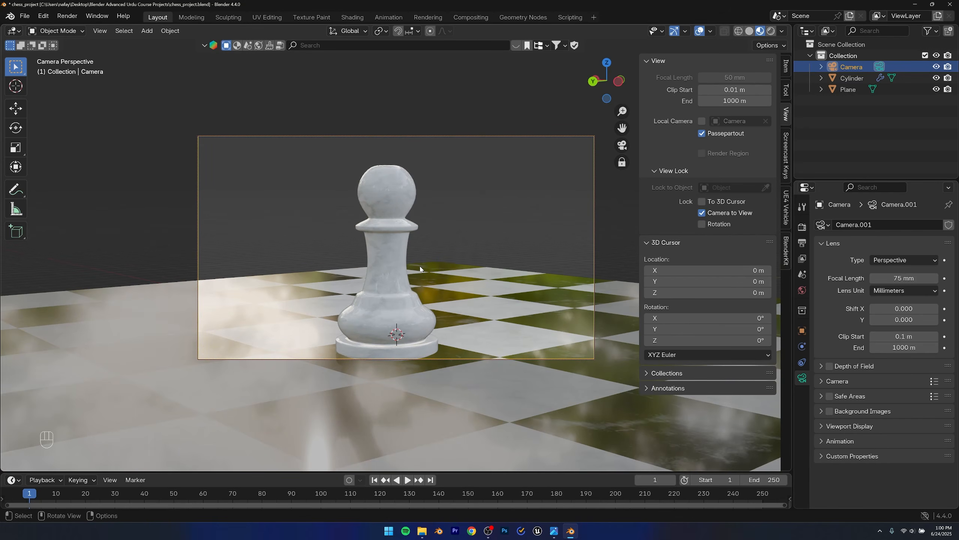
scroll(420, 268, up, 1)
middle_drag(419, 276, 412, 265)
key(Caps_Lock)
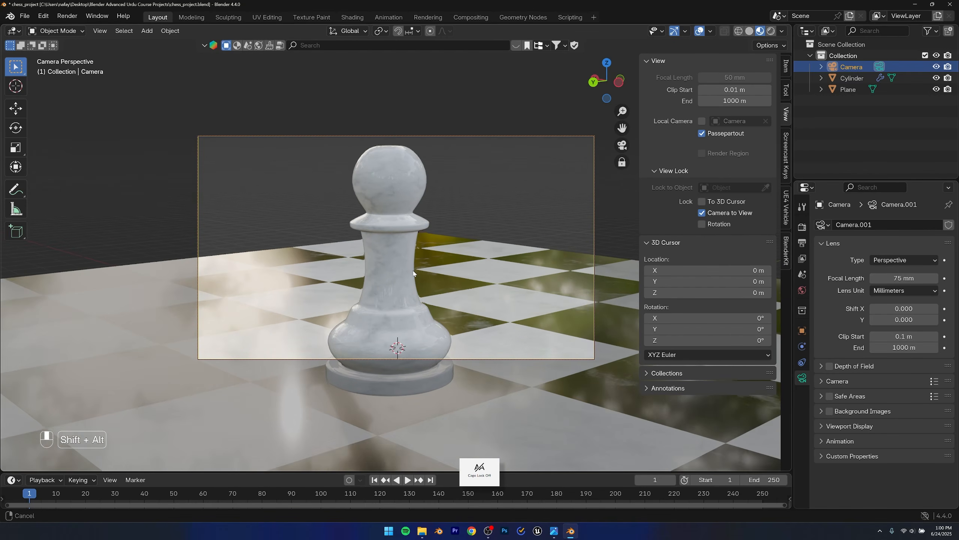
key(Caps_Lock)
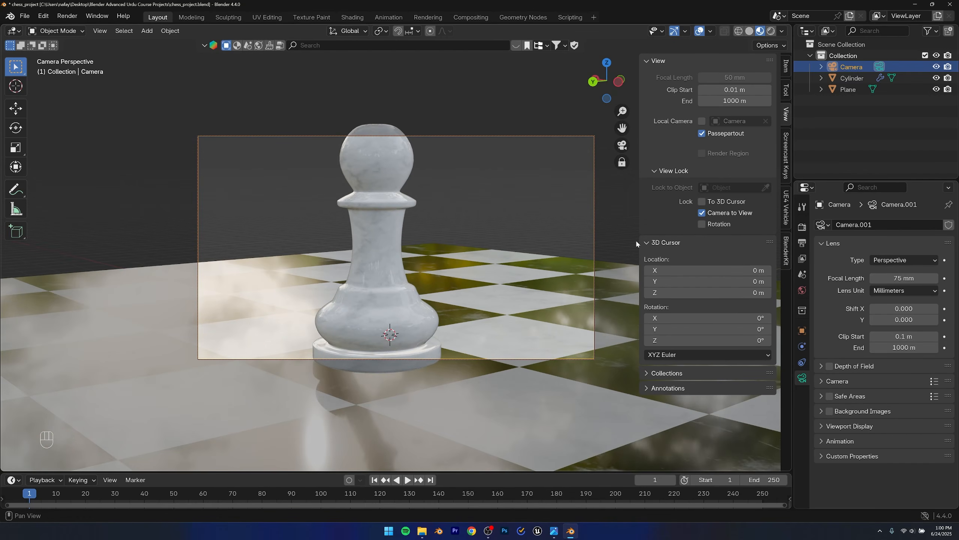
Step: Set the render output's Y resolution to 1920 px for a square frame
click(802, 244)
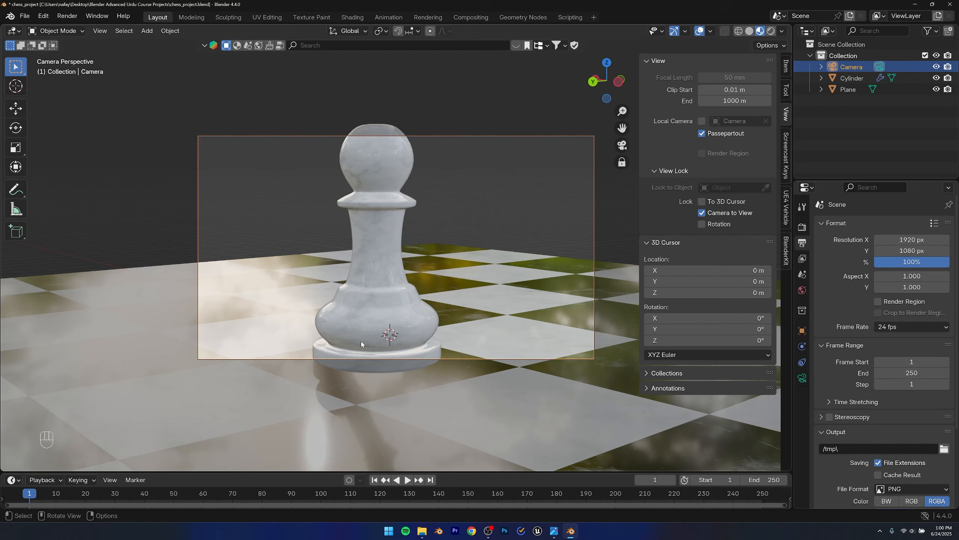
drag(912, 251, 933, 251)
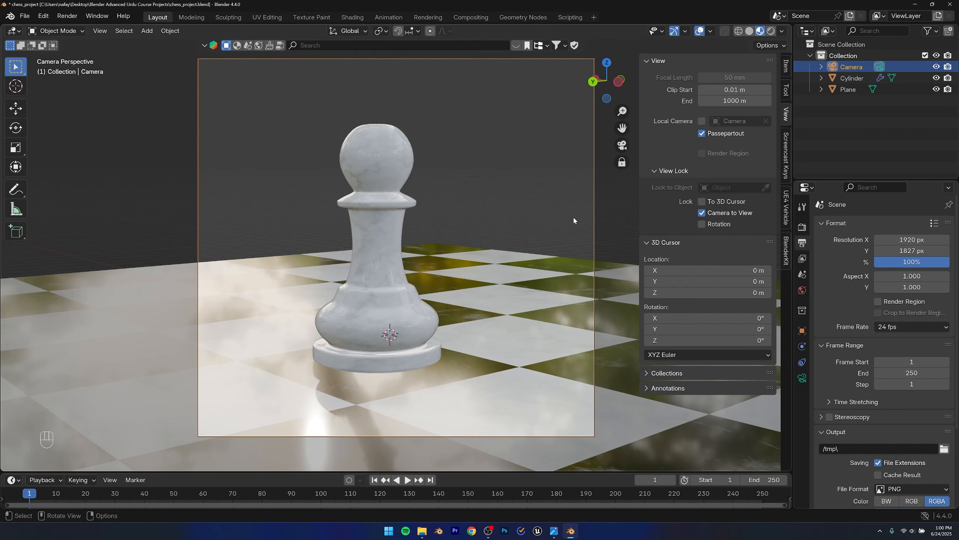
click(913, 249)
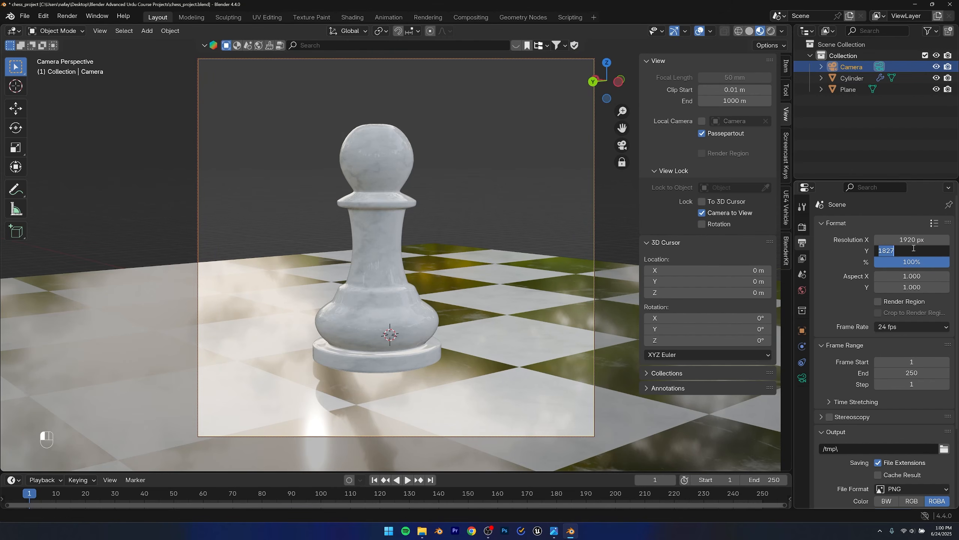
text(1920)
key(Return)
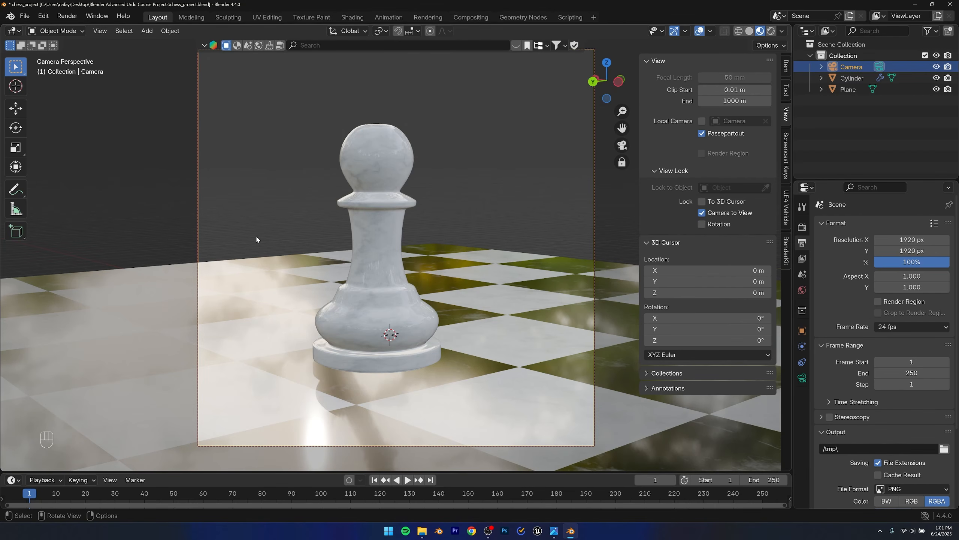
Step: Reframe the pawn slightly left of centre in the square camera frame, lowering the camera angle over the board
scroll(314, 253, down, 1)
scroll(317, 252, up, 1)
alt+shift+middle_drag(360, 245, 353, 258)
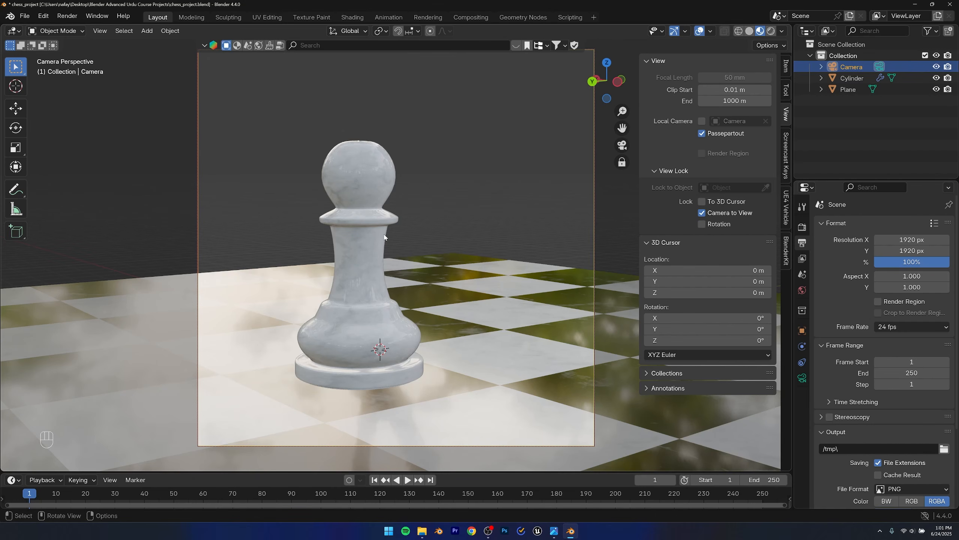
scroll(386, 241, up, 1)
scroll(387, 241, down, 1)
alt+middle_drag(387, 241, 386, 238)
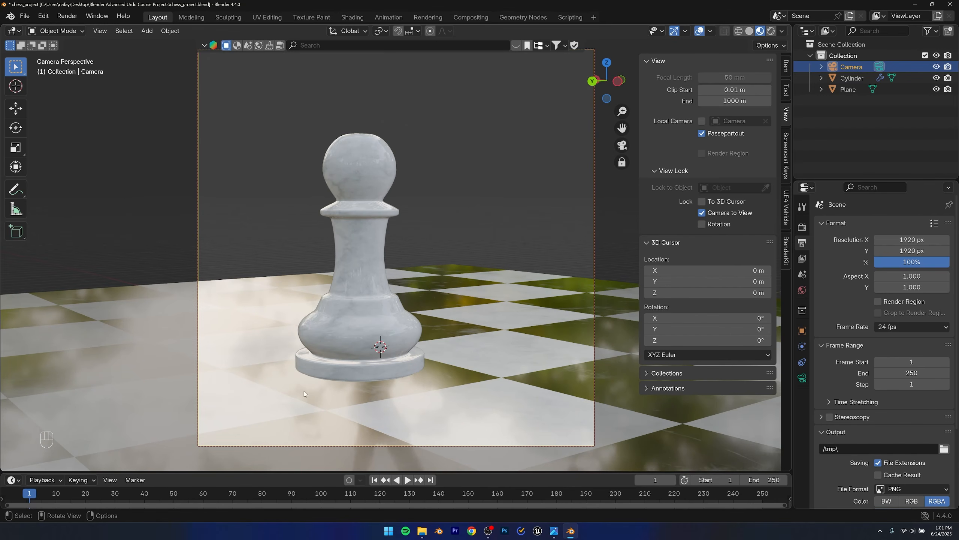
Step: Check the reference photo and orbit the camera around the pawn to a slightly higher angle, placing the pawn further left in the frame
click(554, 530)
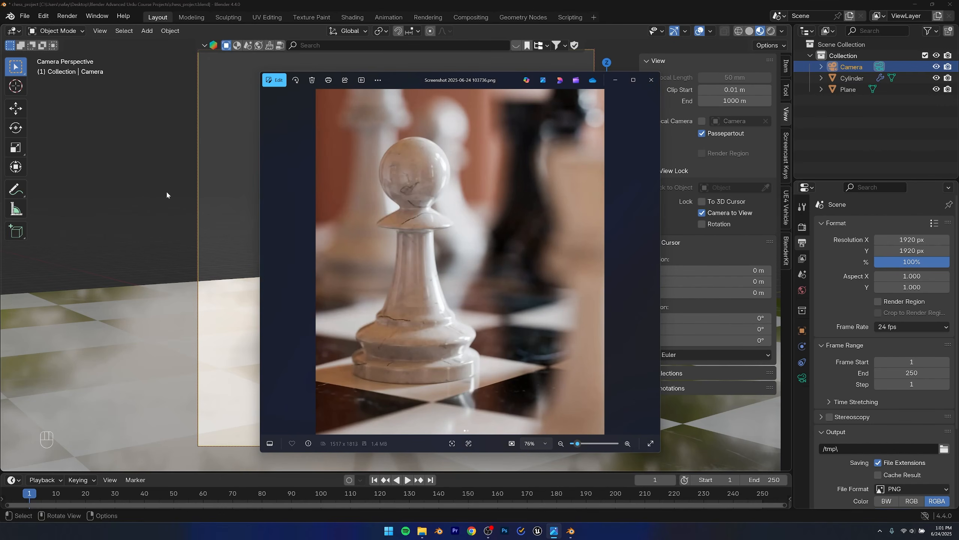
click(158, 171)
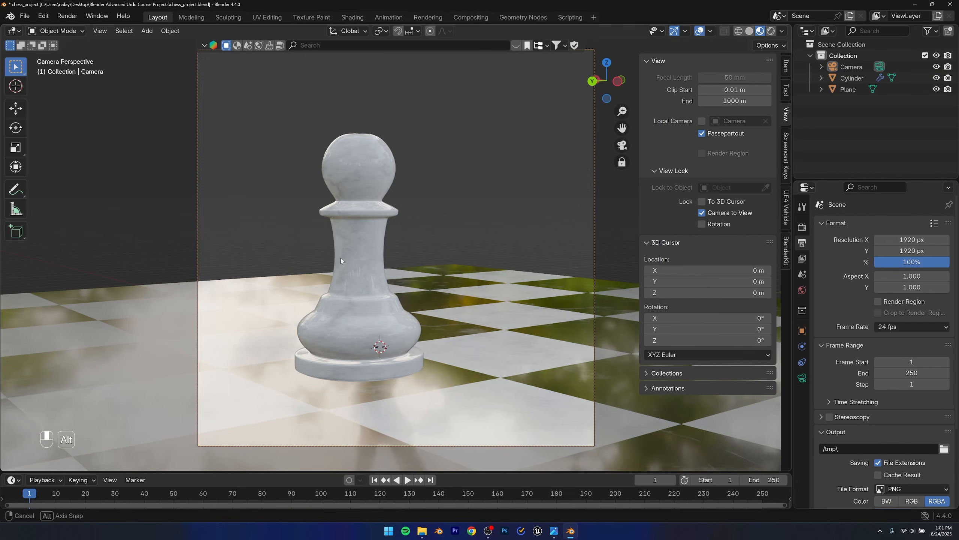
mouse_move(340, 258)
alt+middle_down()
mouse_move(339, 268)
mouse_move(342, 243)
alt+middle_up()
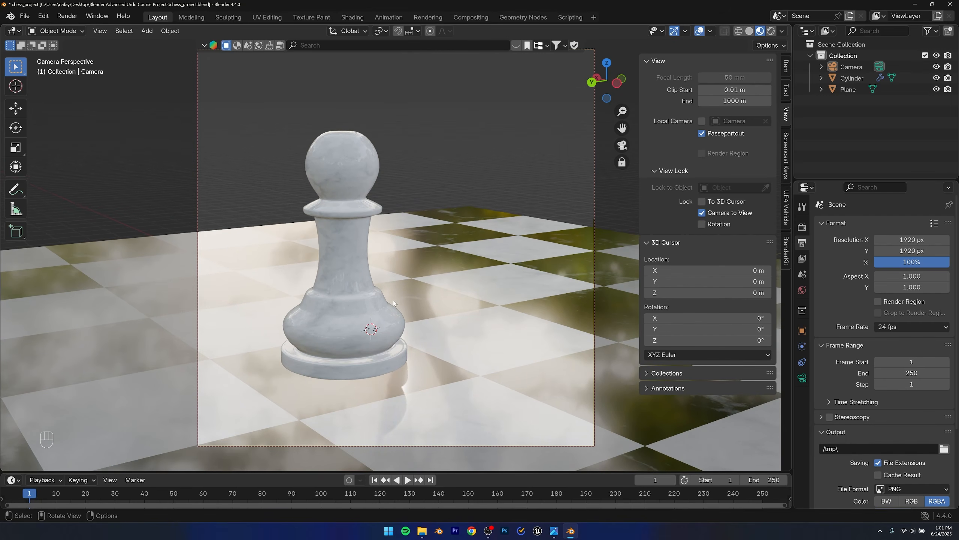
mouse_move(392, 301)
alt+middle_down()
mouse_move(392, 282)
mouse_move(389, 299)
alt+middle_up()
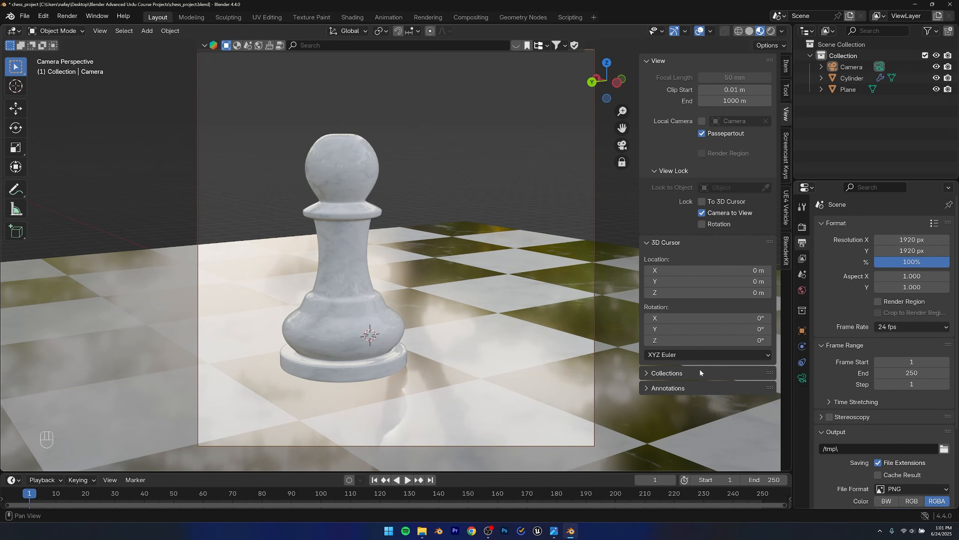
Step: Turn off the Camera to View lock and hide the viewport's sidebar
click(702, 213)
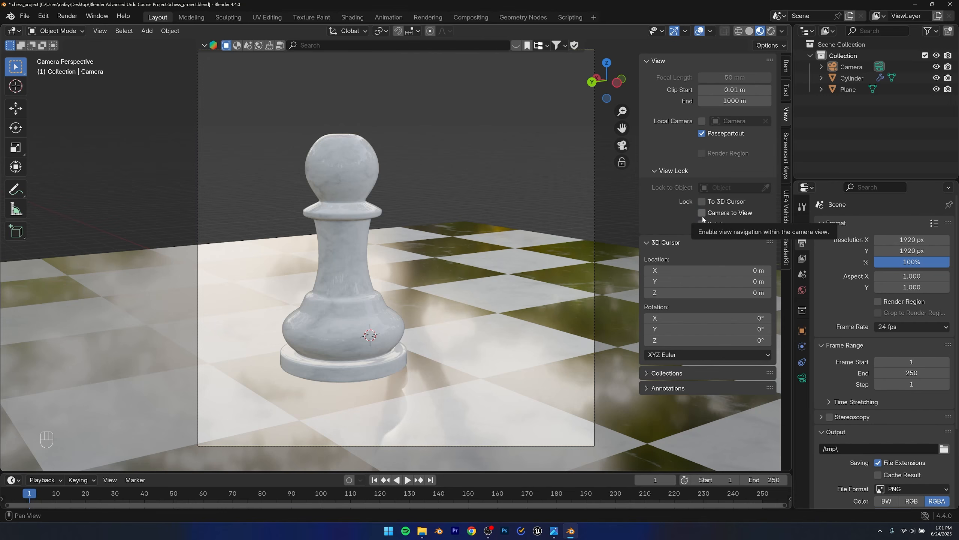
click(623, 166)
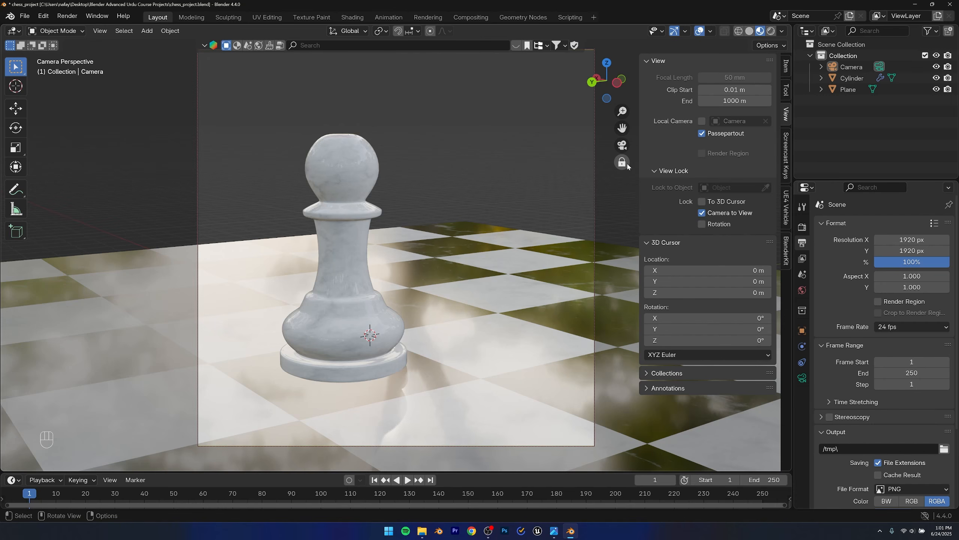
click(623, 167)
click(624, 168)
click(623, 169)
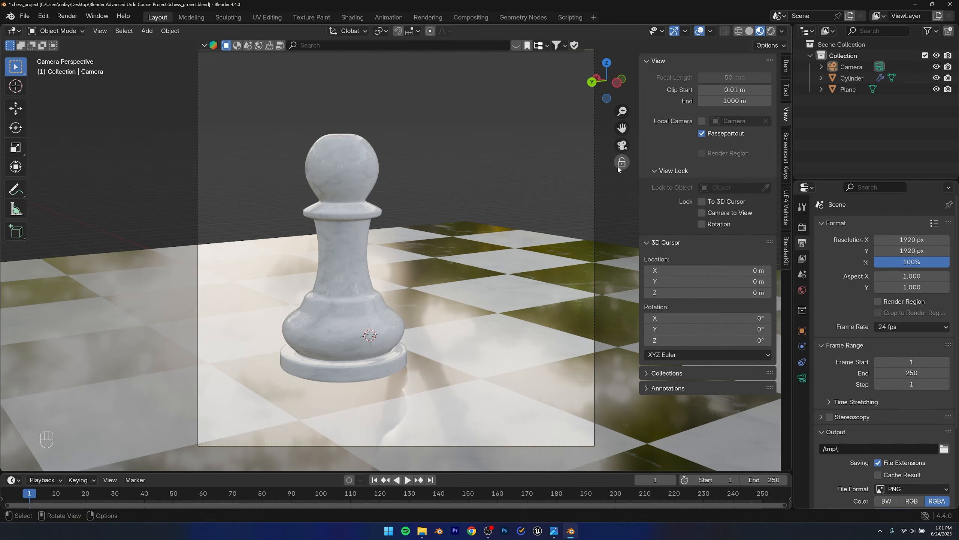
drag(639, 156, 794, 151)
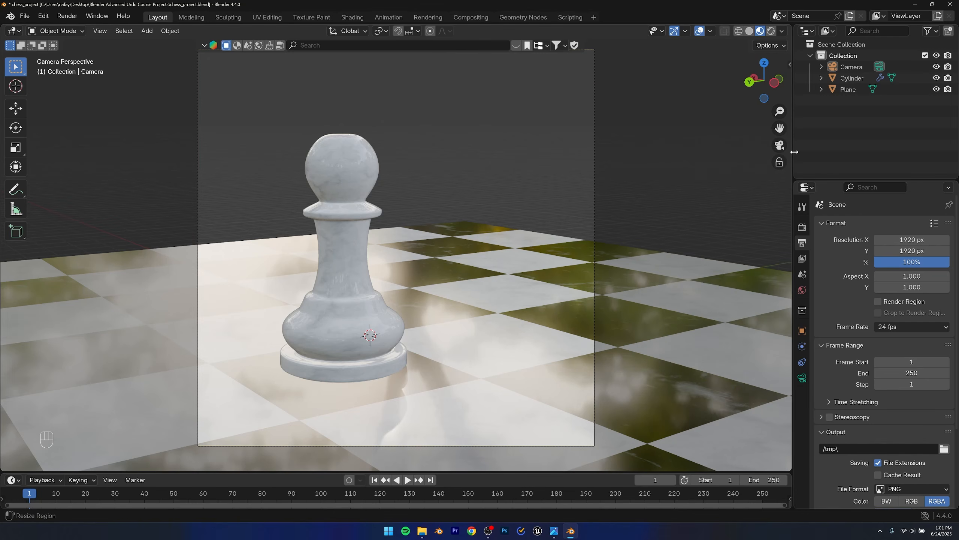
Step: Split the 3D viewport vertically into two and show the camera view in one of them, leaving the other as a scene overview
middle_drag(529, 235, 459, 269)
scroll(457, 269, down, 5)
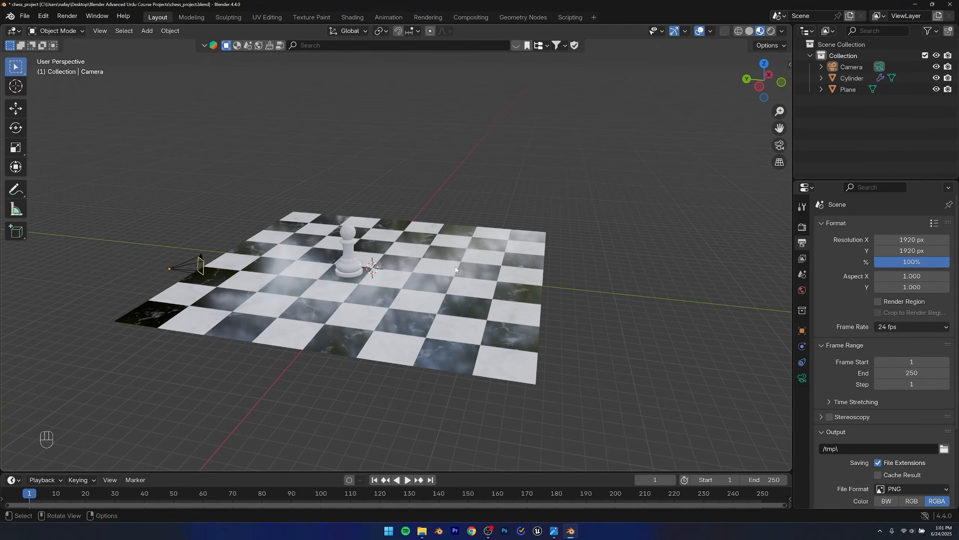
click(173, 269)
click(180, 246)
middle_drag(180, 246, 408, 283)
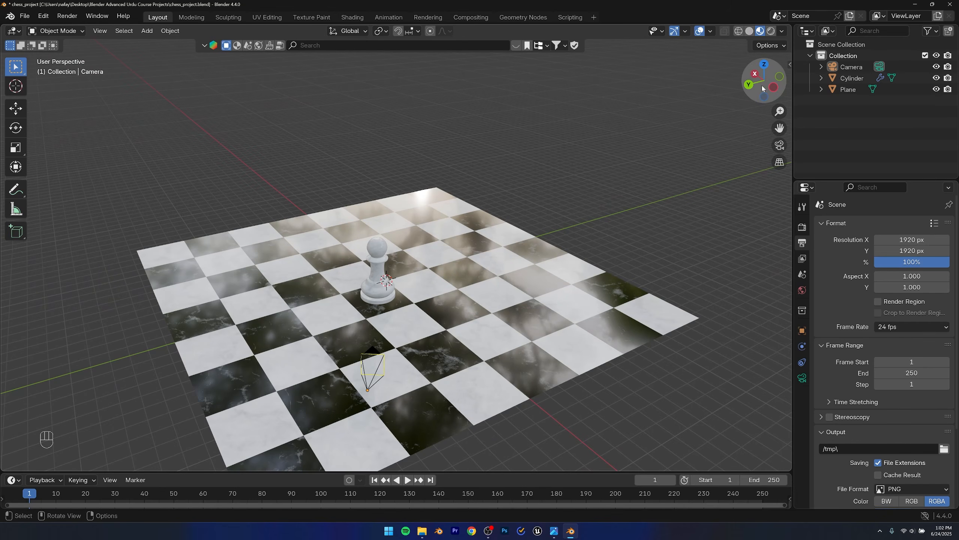
right_click(792, 173)
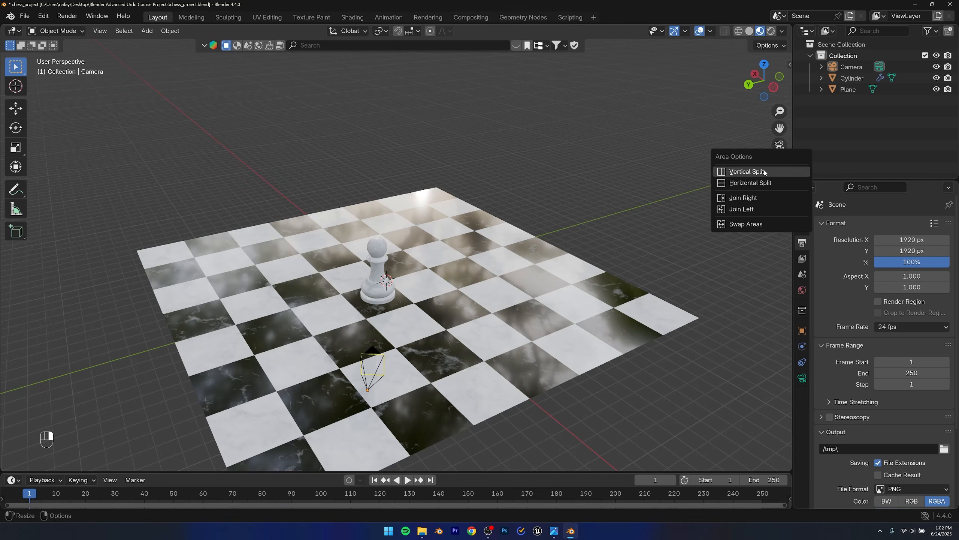
click(792, 172)
click(423, 232)
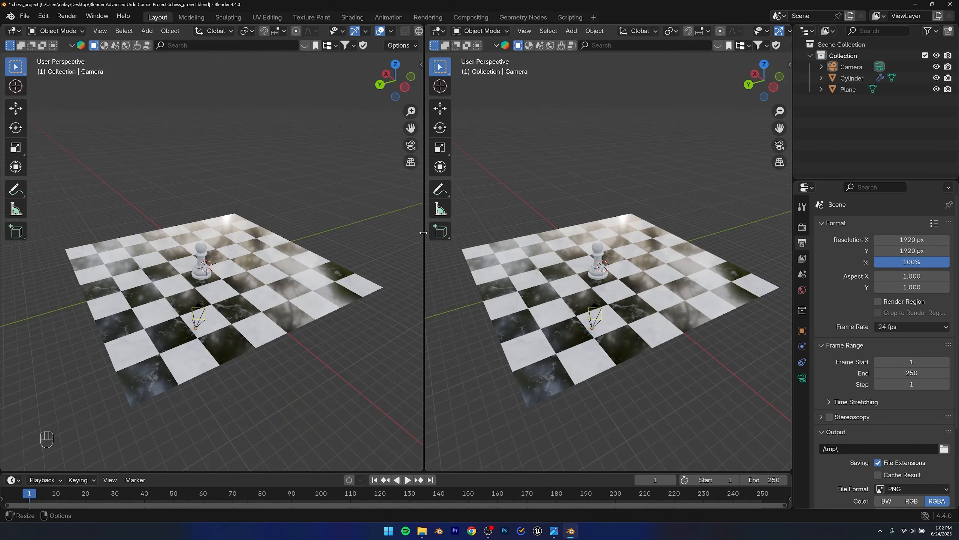
click(779, 145)
scroll(593, 297, up, 1)
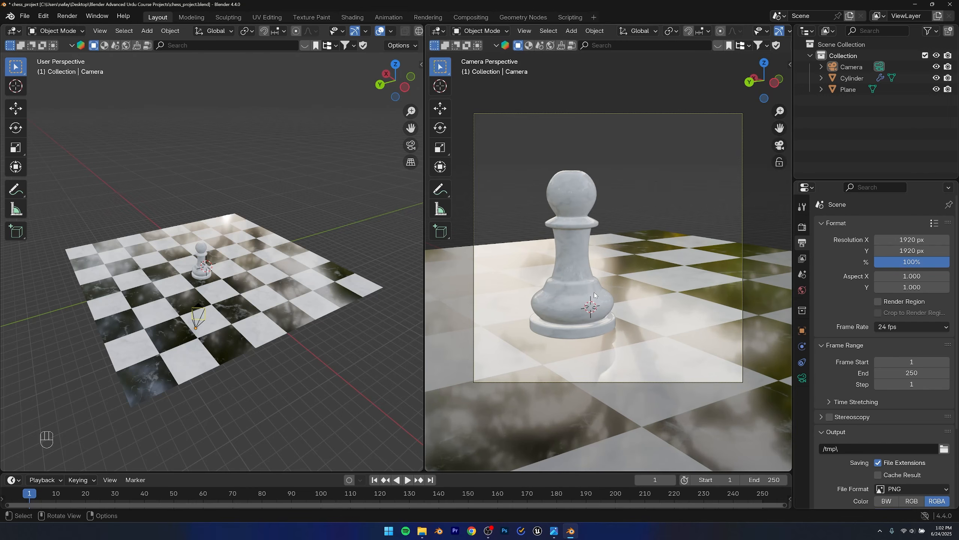
Step: Set the overview viewport to solid shading and keep the camera viewport in material preview, adjusting the widths of the areas
middle_drag(202, 320, 147, 300)
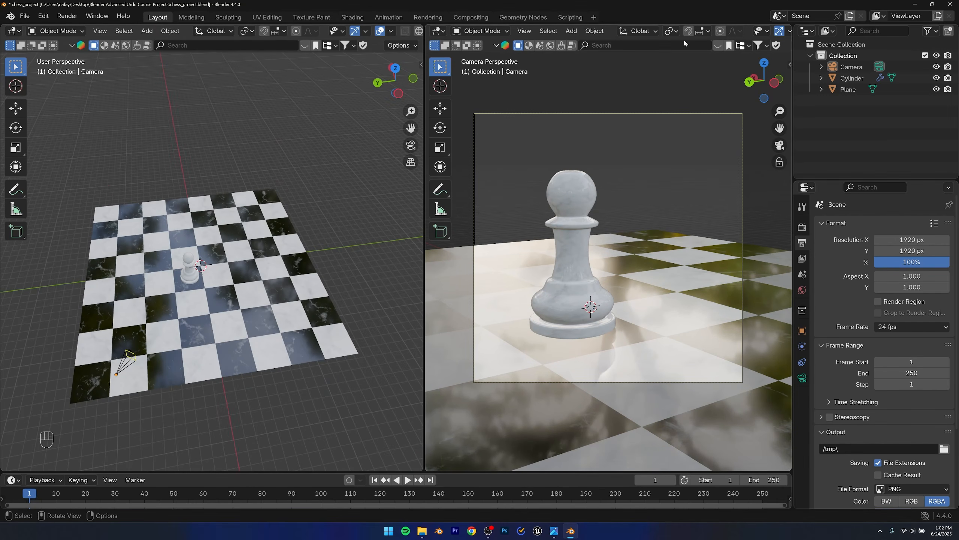
drag(795, 38, 910, 37)
click(869, 31)
mouse_move(913, 94)
mouse_down()
mouse_move(815, 102)
mouse_move(874, 99)
mouse_up()
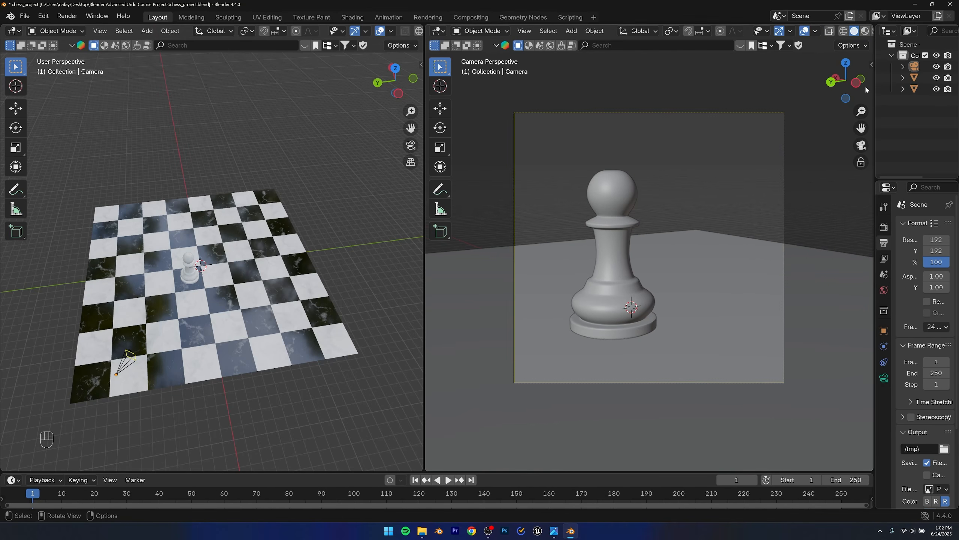
click(865, 31)
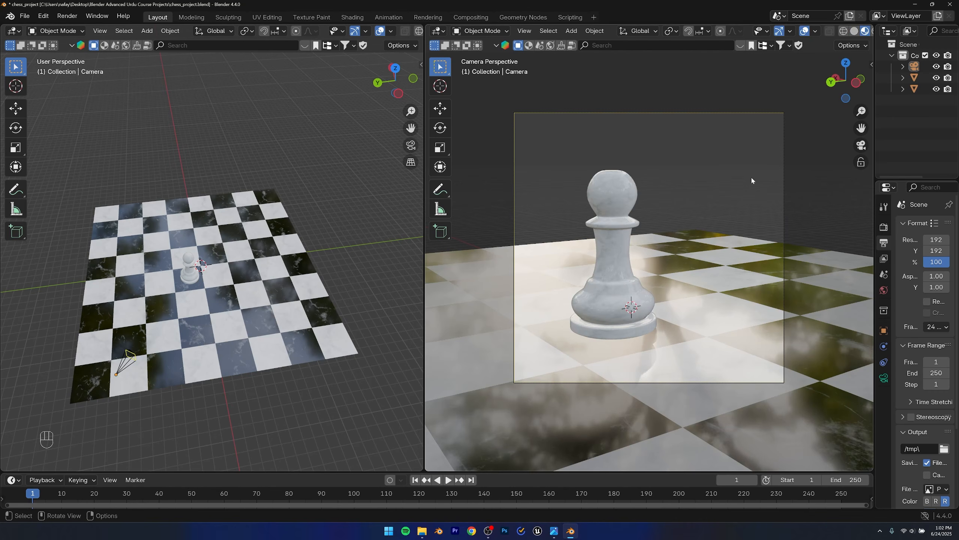
drag(875, 162, 766, 167)
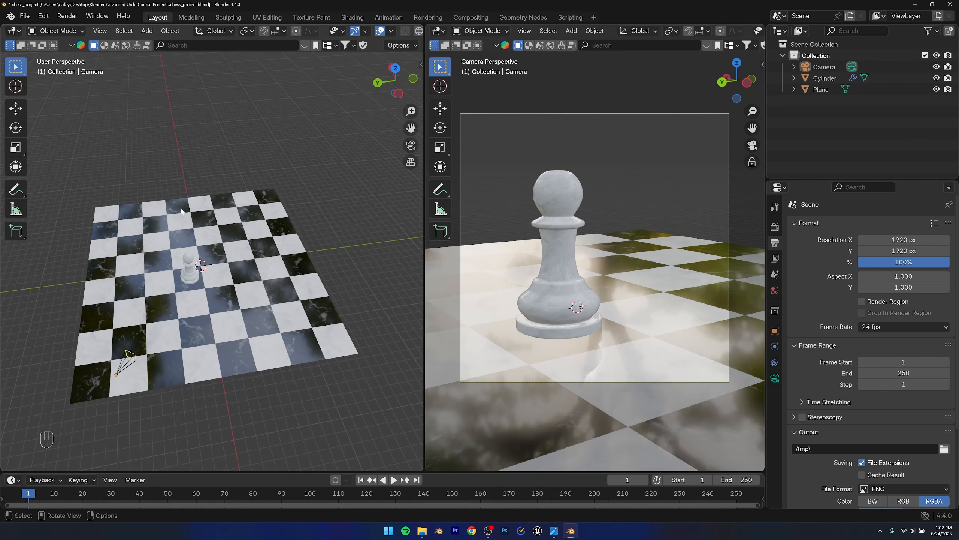
mouse_move(423, 53)
mouse_down()
mouse_move(472, 49)
mouse_move(404, 46)
mouse_move(449, 52)
mouse_up()
click(430, 31)
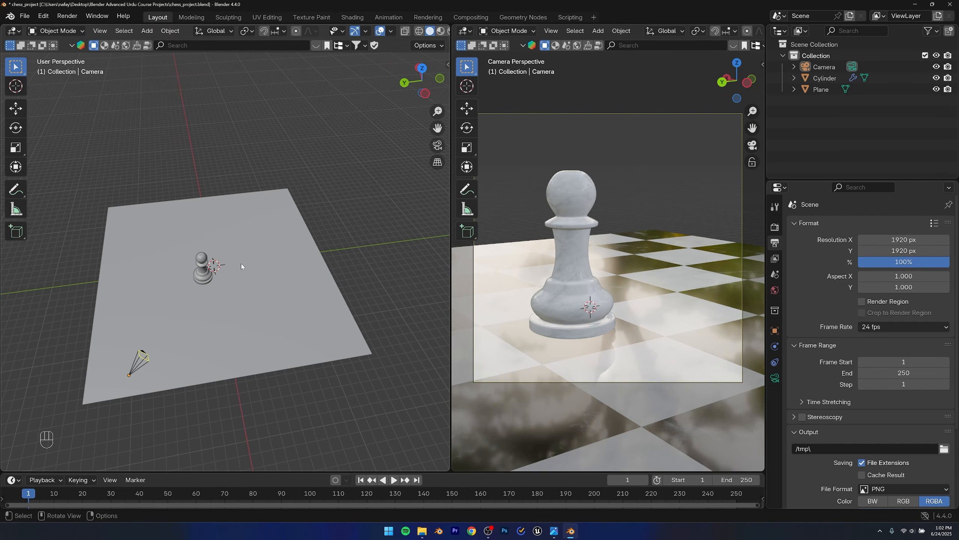
Step: Move the pawn slightly toward the camera in the overview's top orthographic view
click(202, 266)
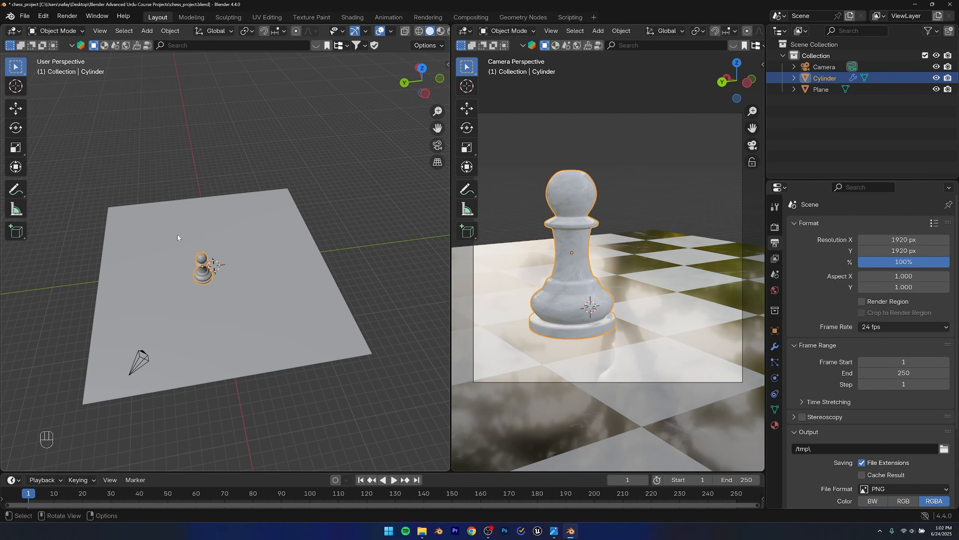
alt+drag(234, 290, 245, 265)
scroll(242, 244, up, 3)
key(g)
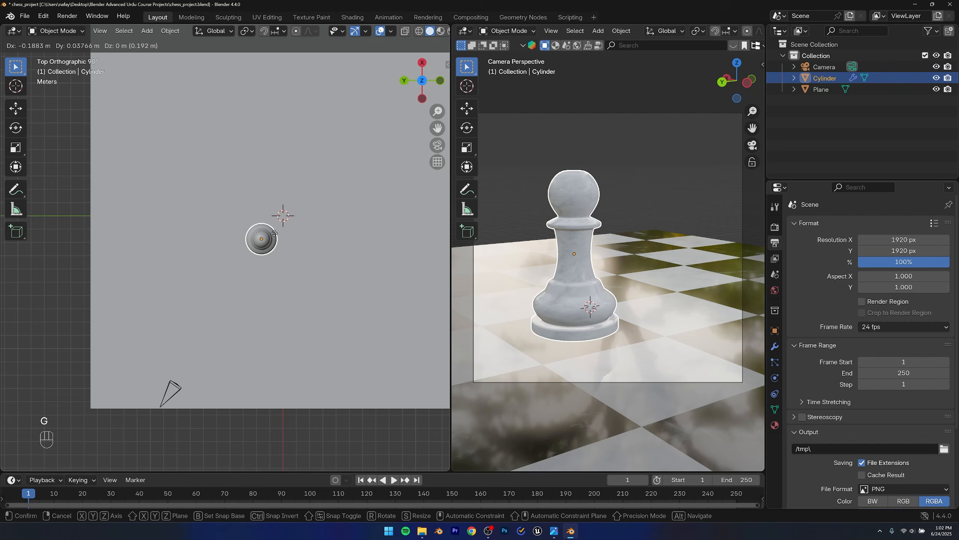
click(271, 234)
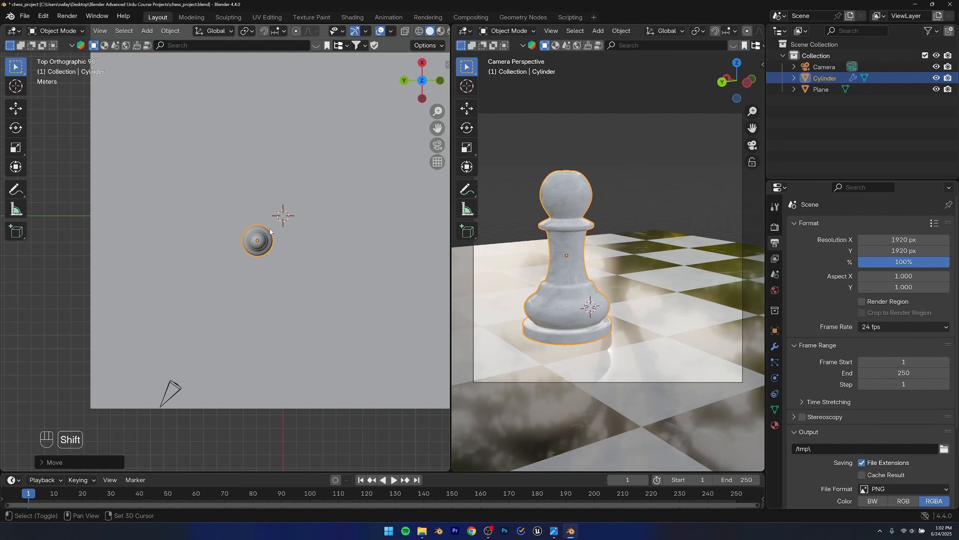
Step: Duplicate the pawn and position the copy between the original and the camera, at the right edge of the camera frame
key(shift+d)
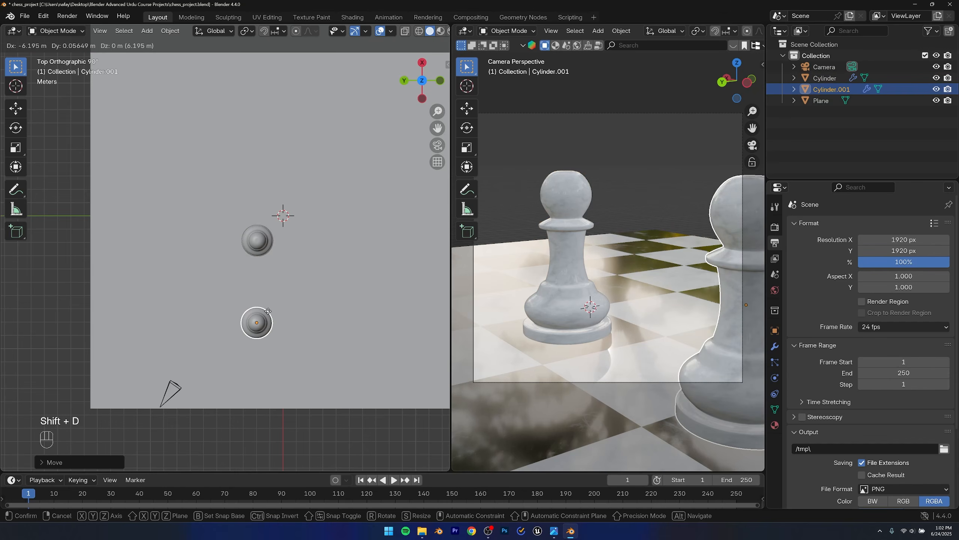
click(254, 318)
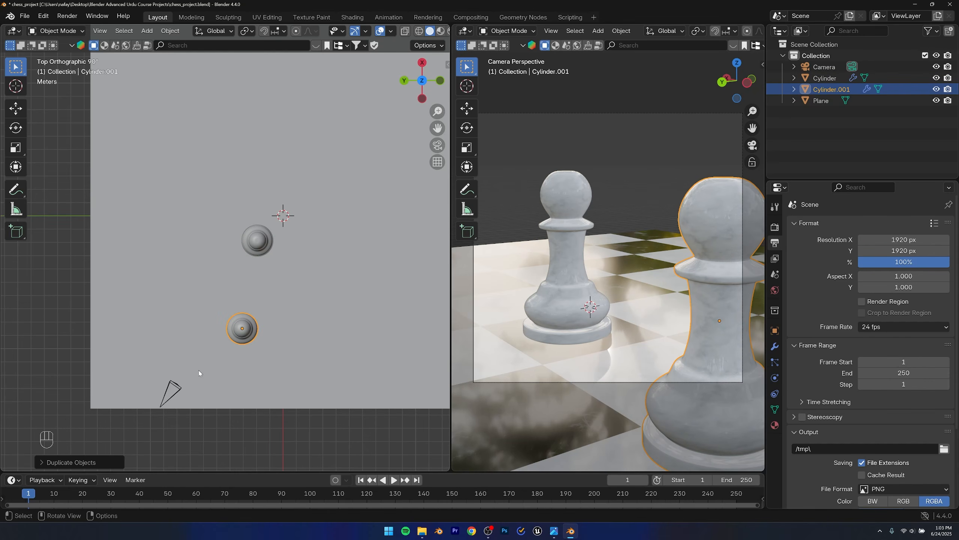
click(175, 385)
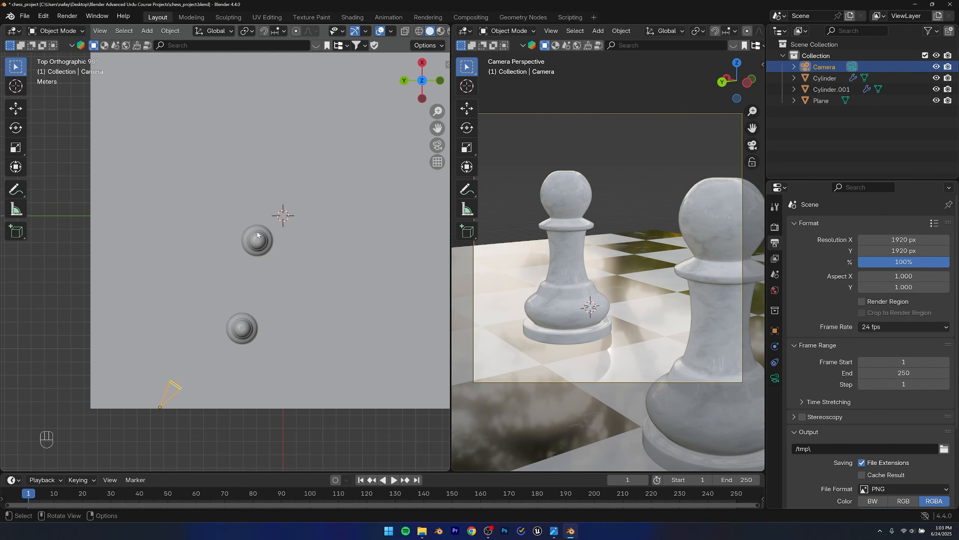
click(247, 327)
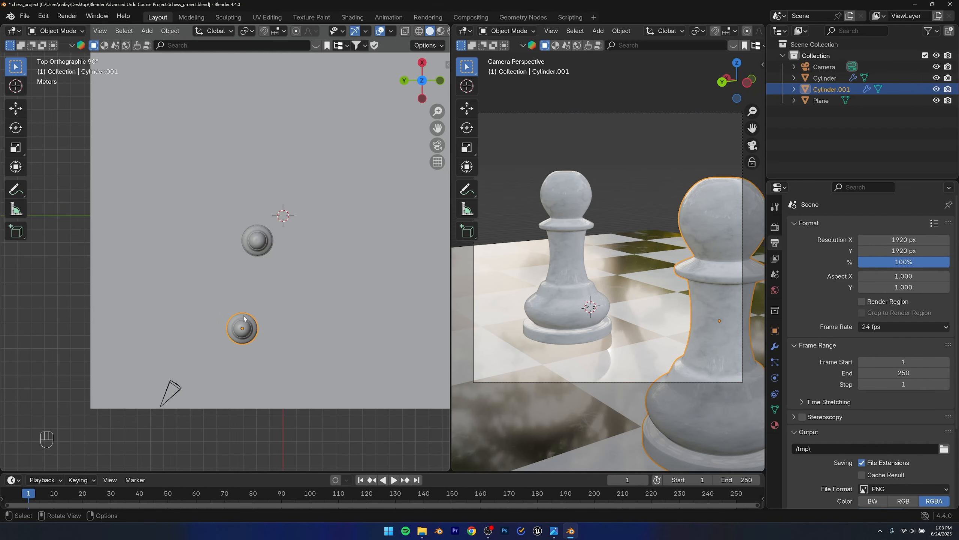
key(g)
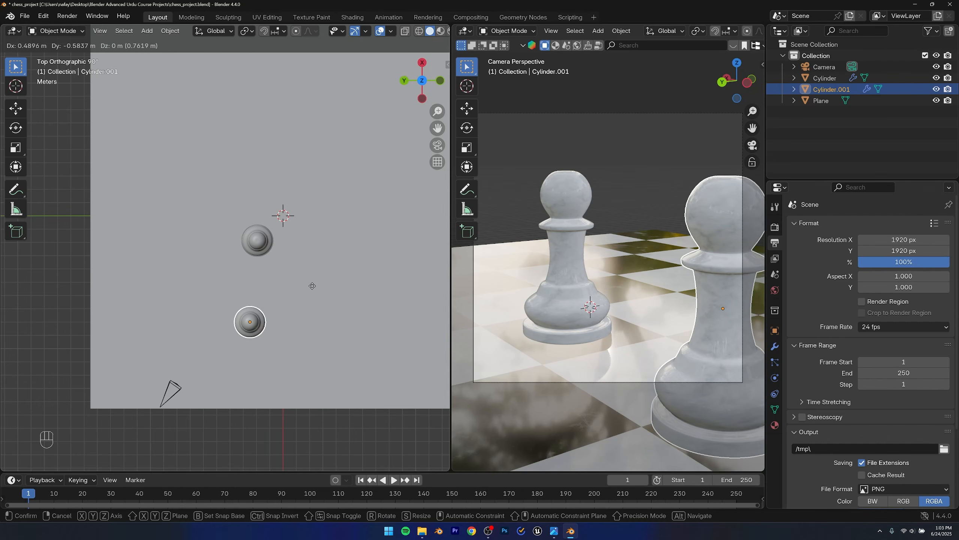
click(313, 289)
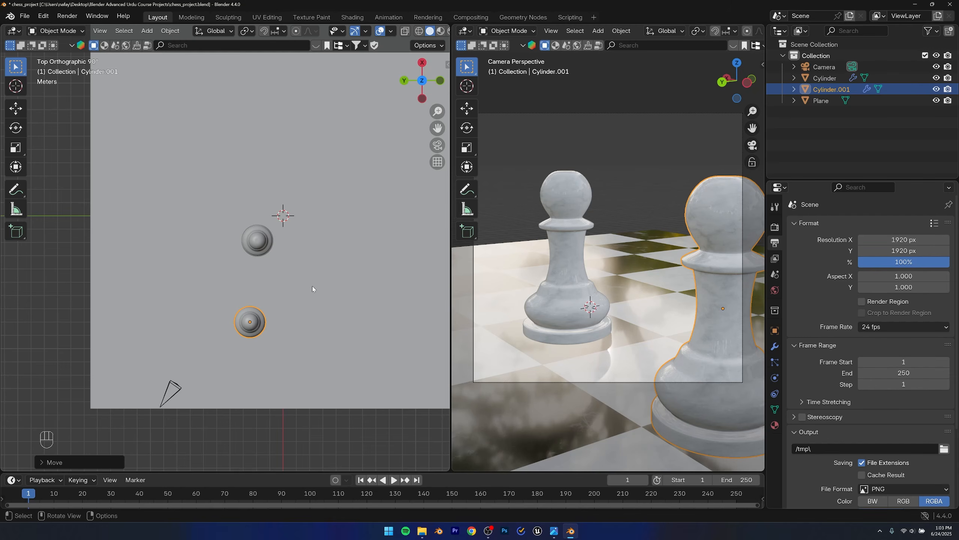
Step: Duplicate the foreground pawn and place the copy behind the original pawn, farther from the camera
key(shift+d)
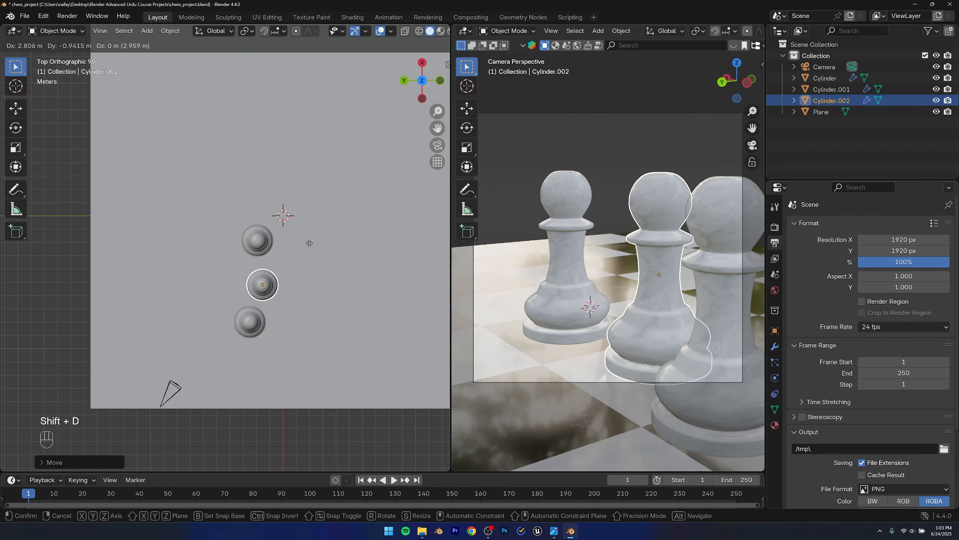
click(307, 104)
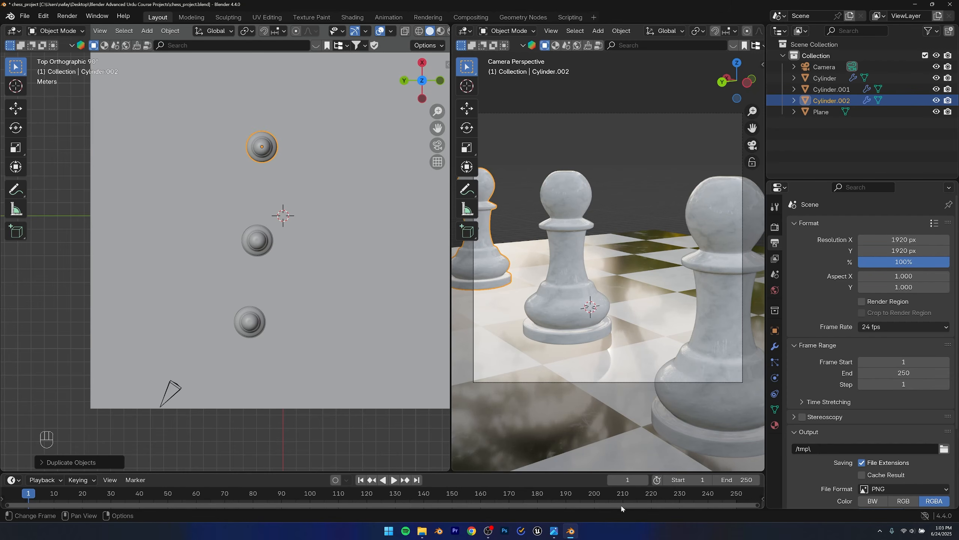
Step: Check the reference photo and stretch the rearmost pawn taller along the Z axis
click(554, 531)
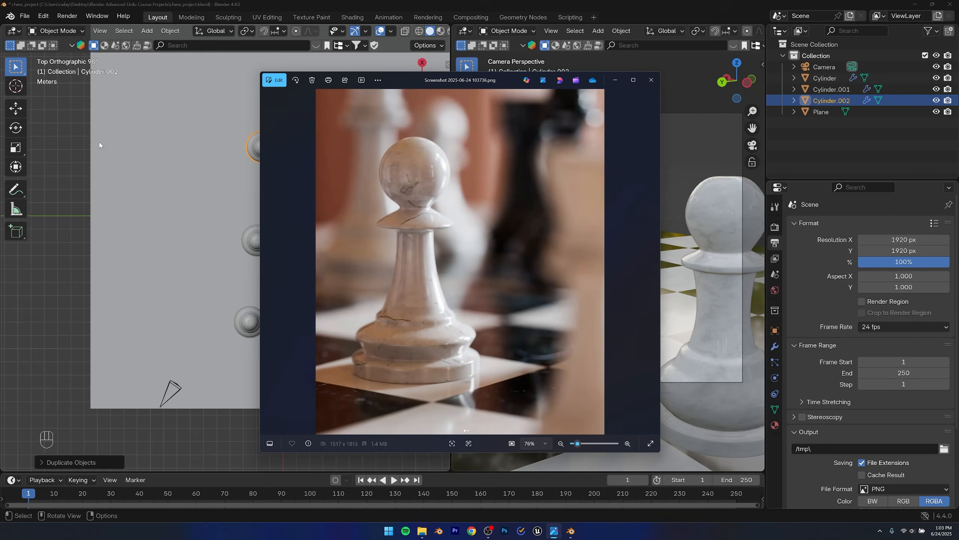
click(179, 146)
middle_drag(286, 219, 221, 159)
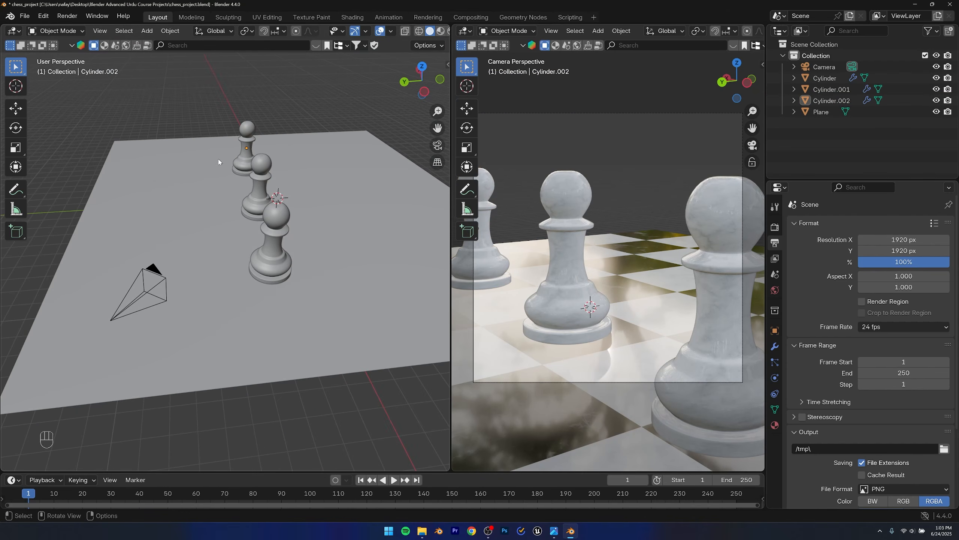
click(250, 129)
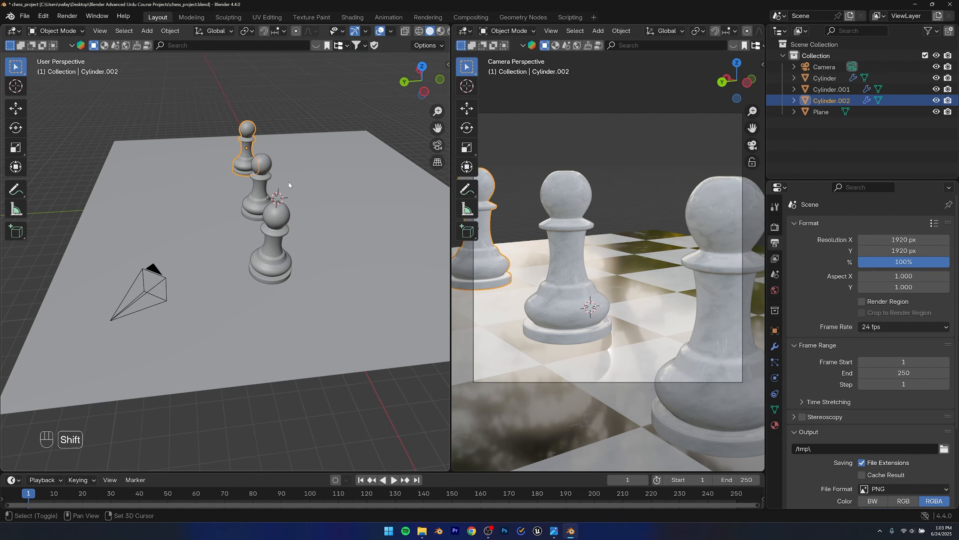
key(s)
key(z)
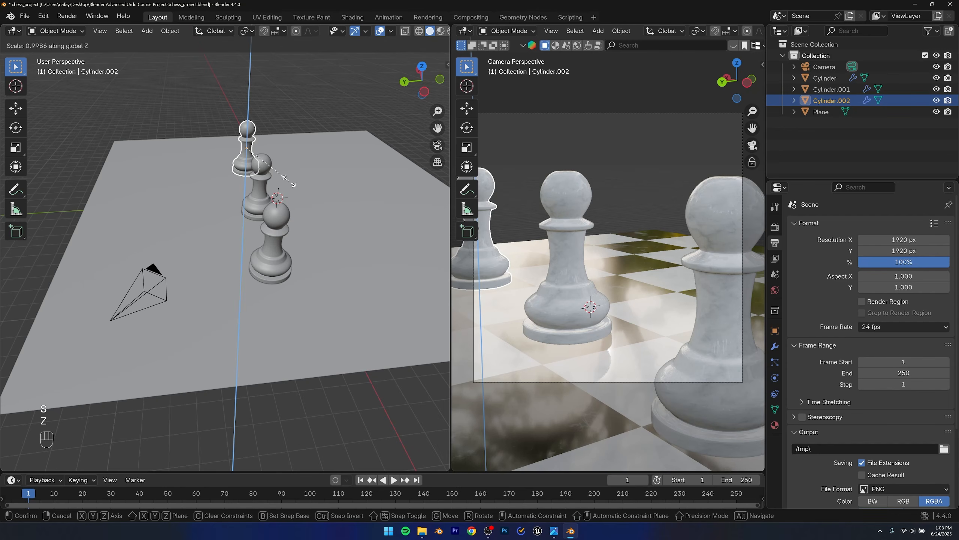
click(305, 194)
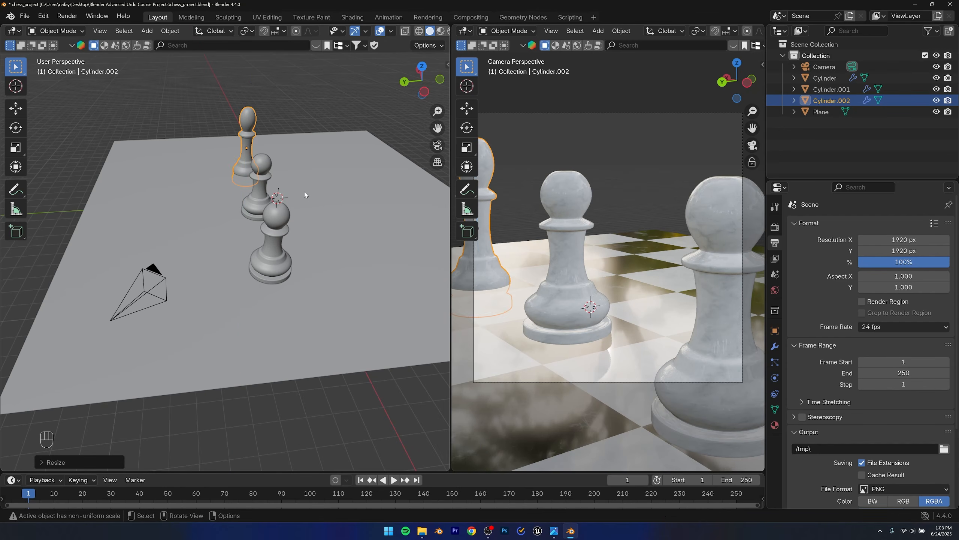
Step: Raise the stretched pawn along Z in the left orthographic view until its base rests on the board
middle_drag(304, 192, 332, 191)
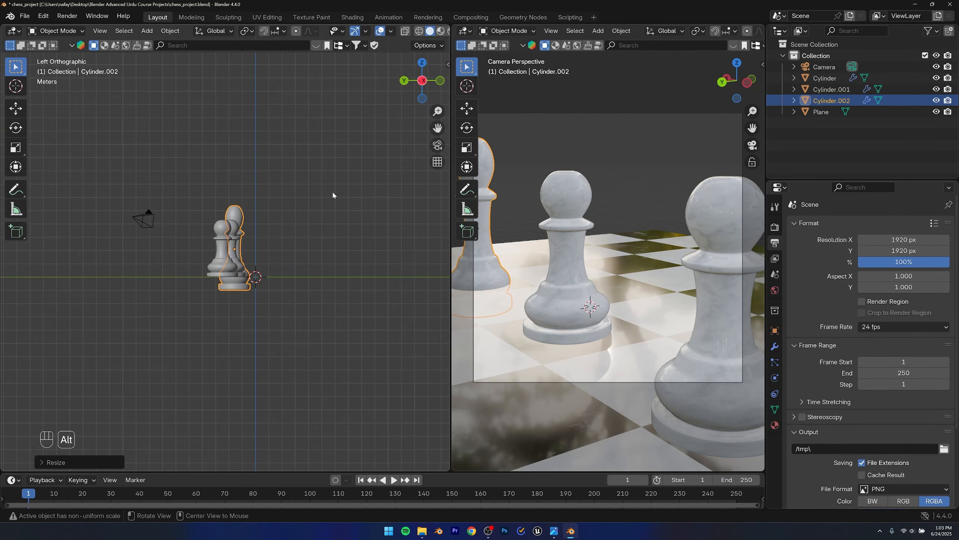
scroll(266, 258, up, 2)
key(g)
key(z)
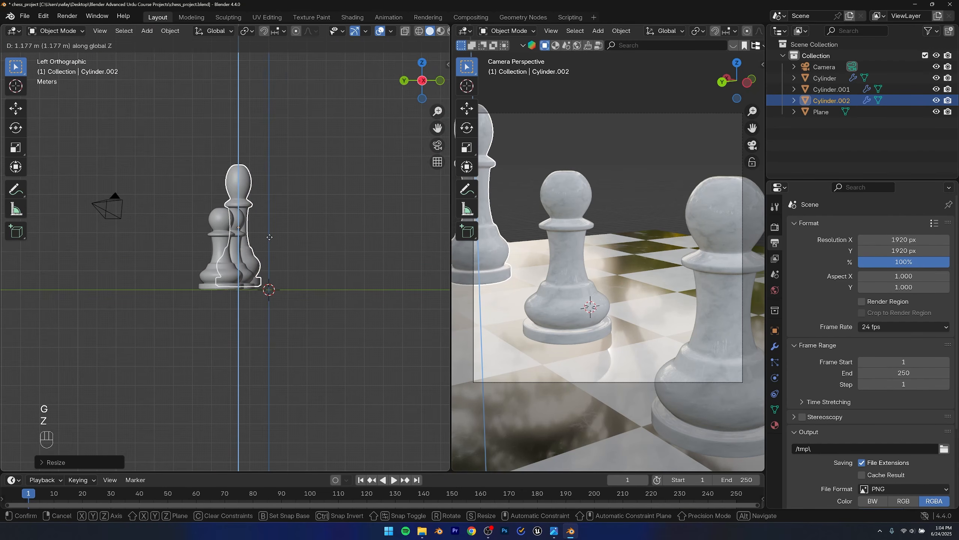
click(269, 243)
Step: Move the tall pawn farther back inside the camera frame in top view and duplicate it, placing the copy behind and right of the main pawn
scroll(272, 238, down, 3)
alt+middle_drag(273, 228, 255, 291)
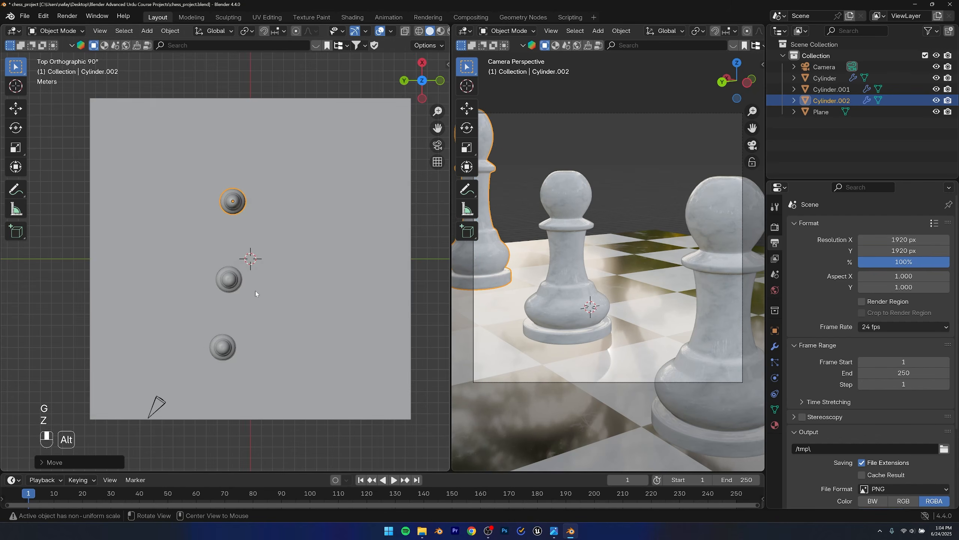
shift+middle_drag(265, 204, 256, 282)
key(g)
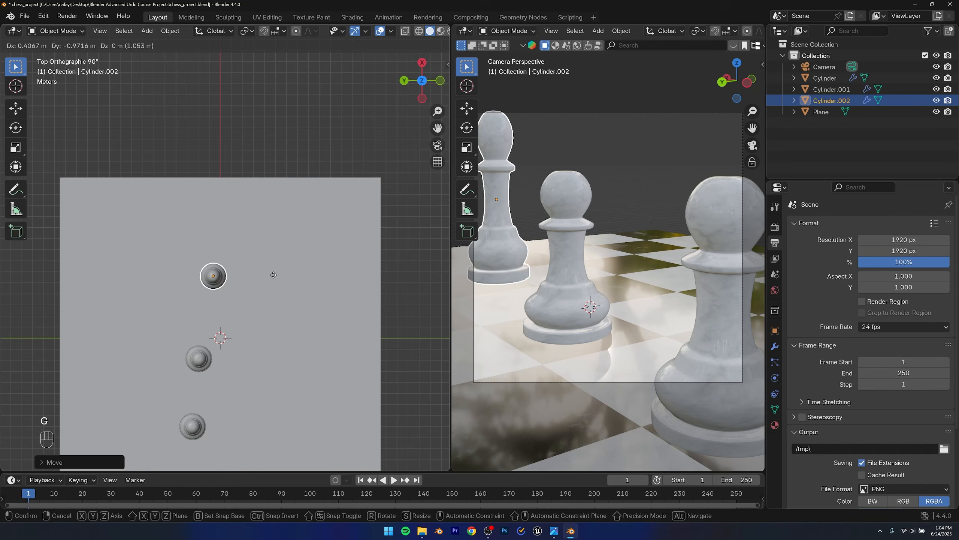
click(295, 239)
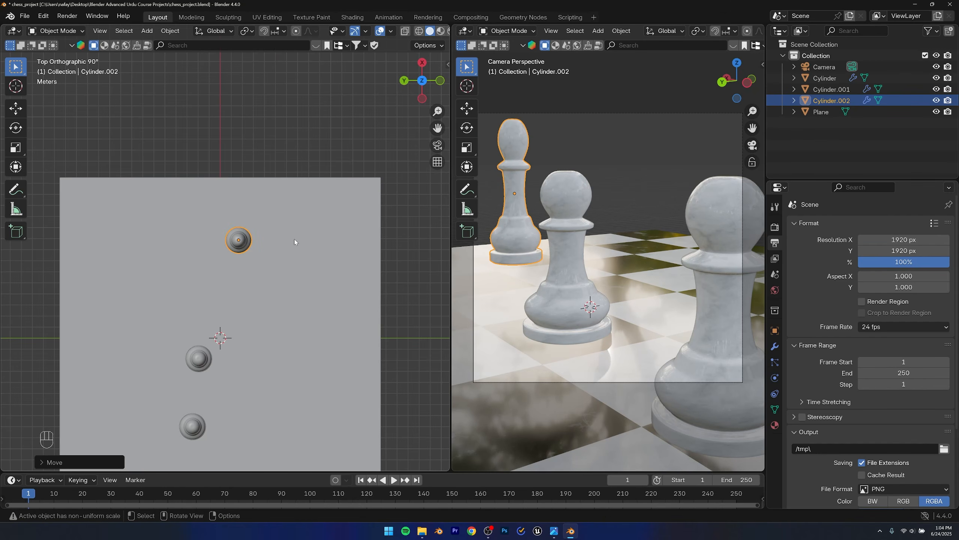
key(shift+d)
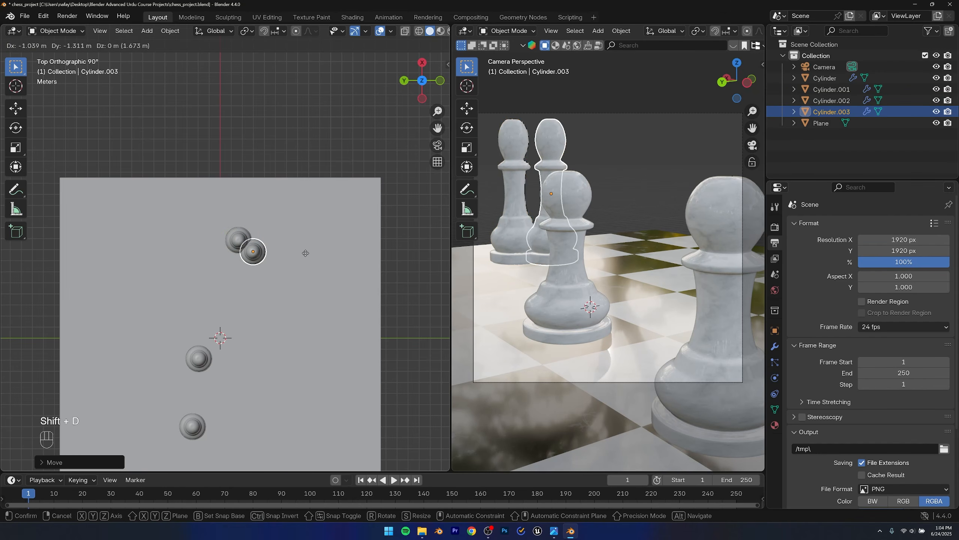
click(325, 283)
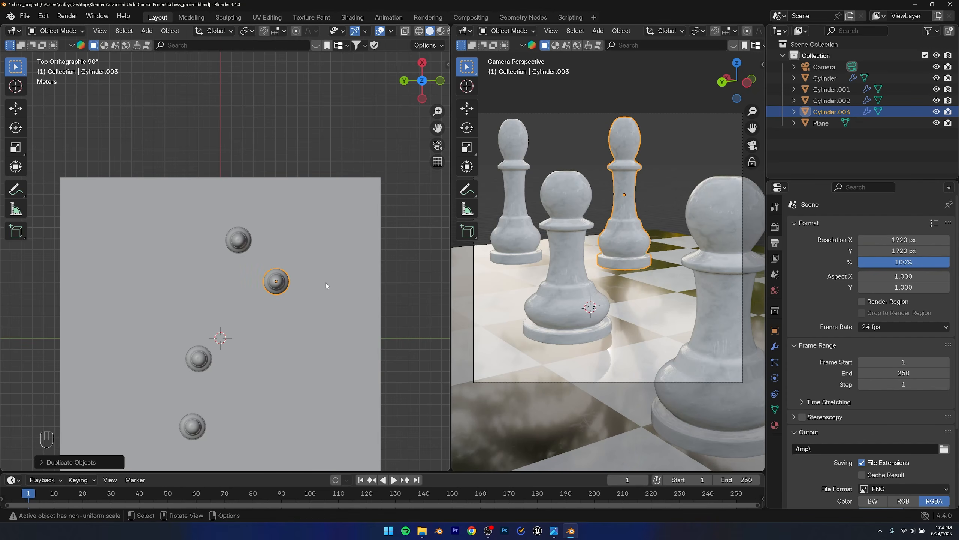
Step: Duplicate the main pawn, place the copy near the board's far right corner in top view, and save the file
click(193, 359)
key(shift+d)
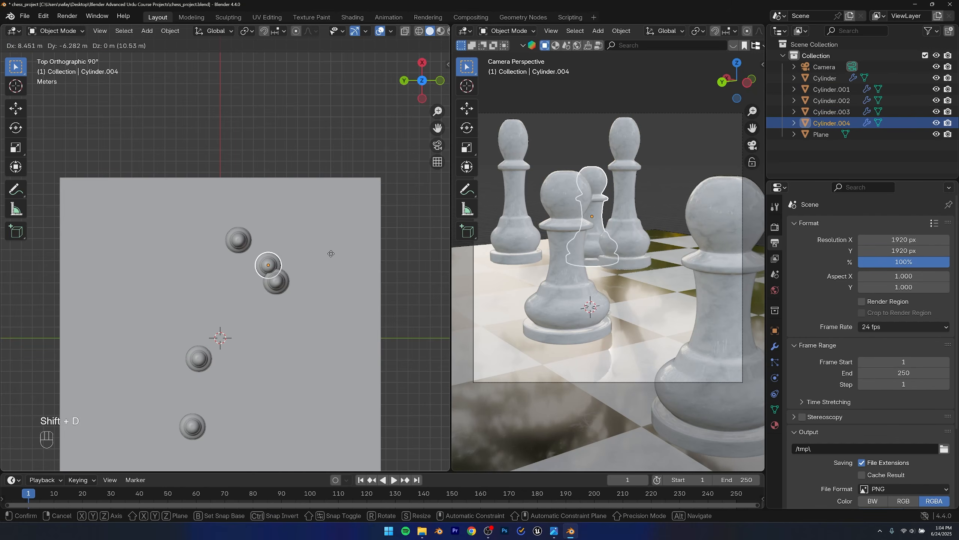
click(417, 236)
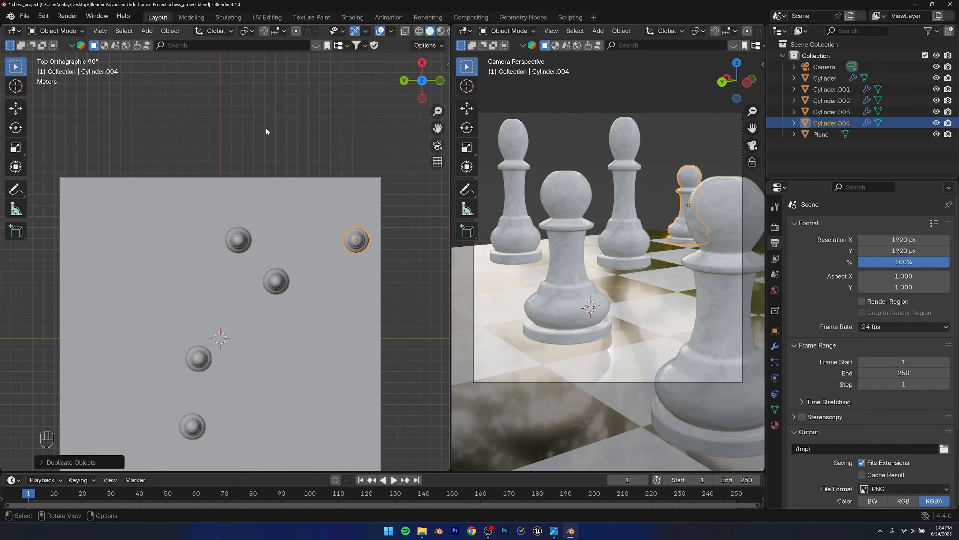
key(alt+a)
key(ctrl+s)
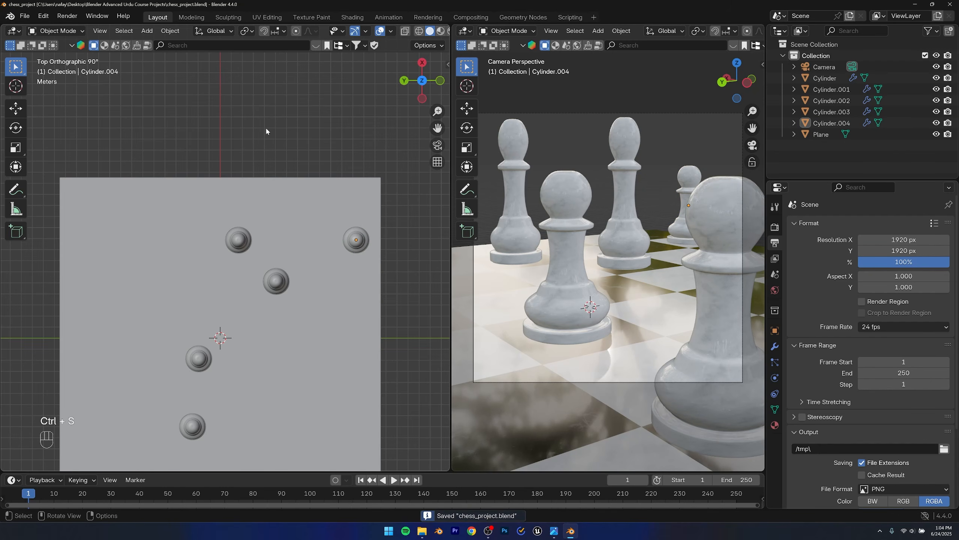
Step: Assign the existing "black" material to the tall pawn copy behind and right of the main pawn
middle_drag(266, 131, 477, 192)
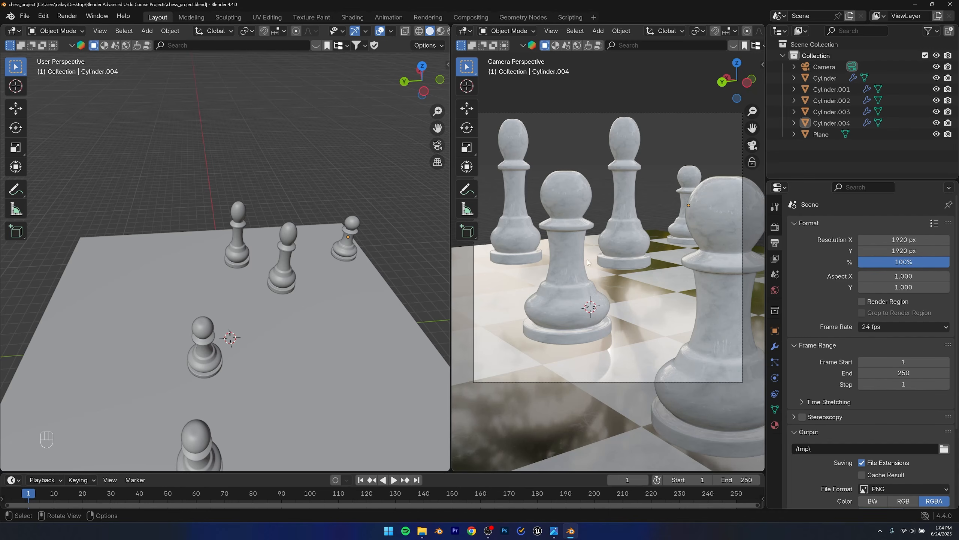
click(624, 239)
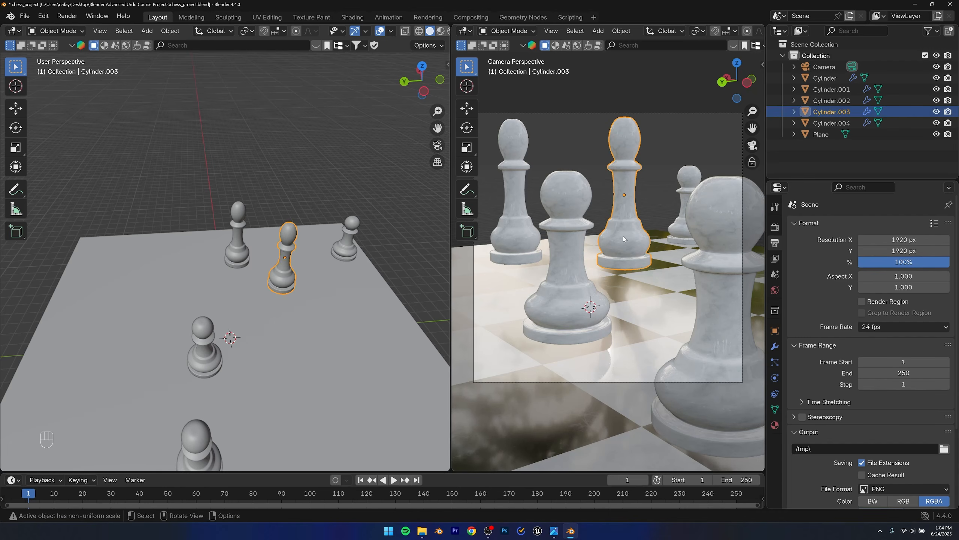
click(775, 425)
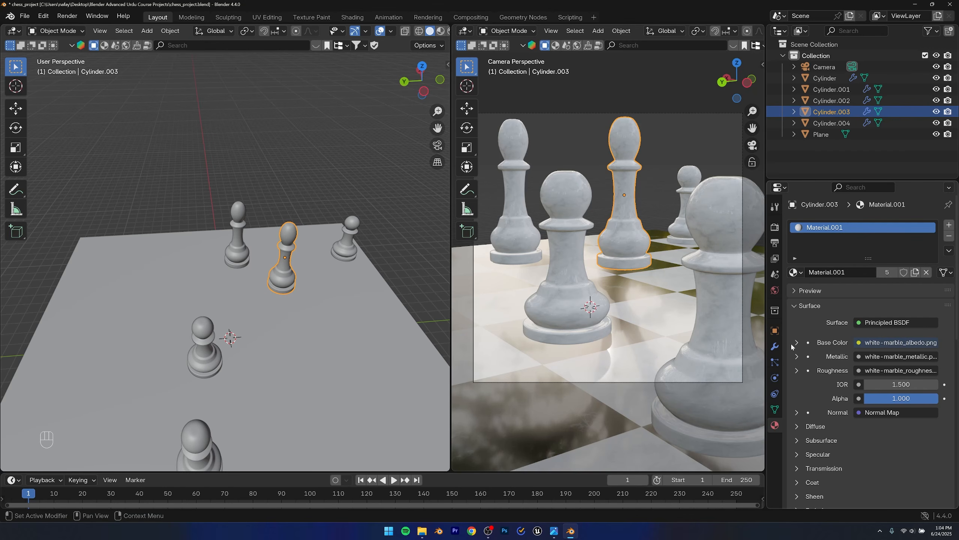
click(794, 273)
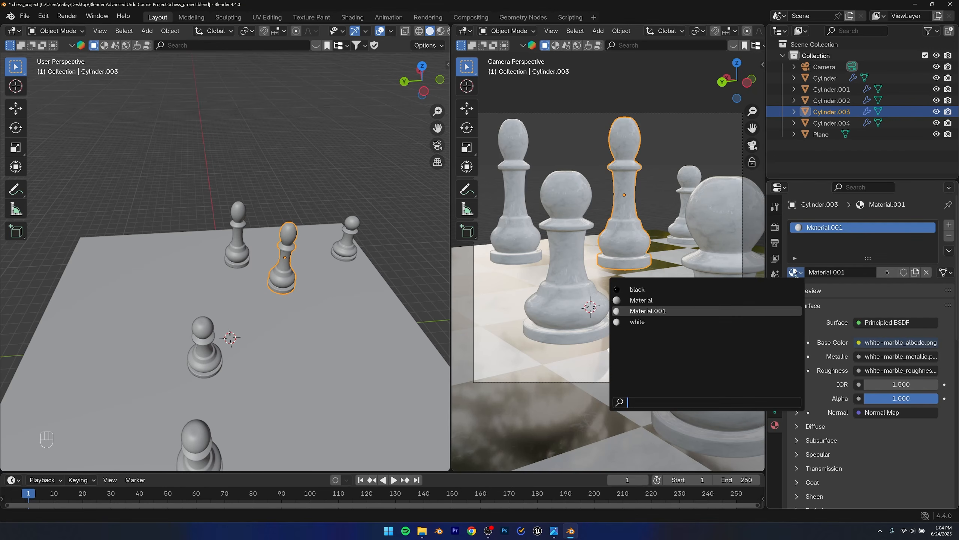
click(643, 290)
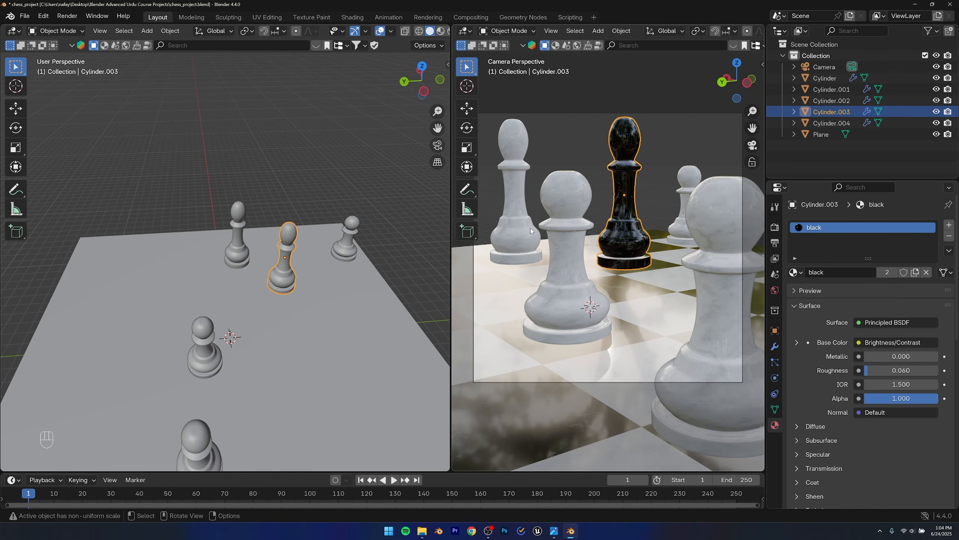
click(517, 240)
click(685, 148)
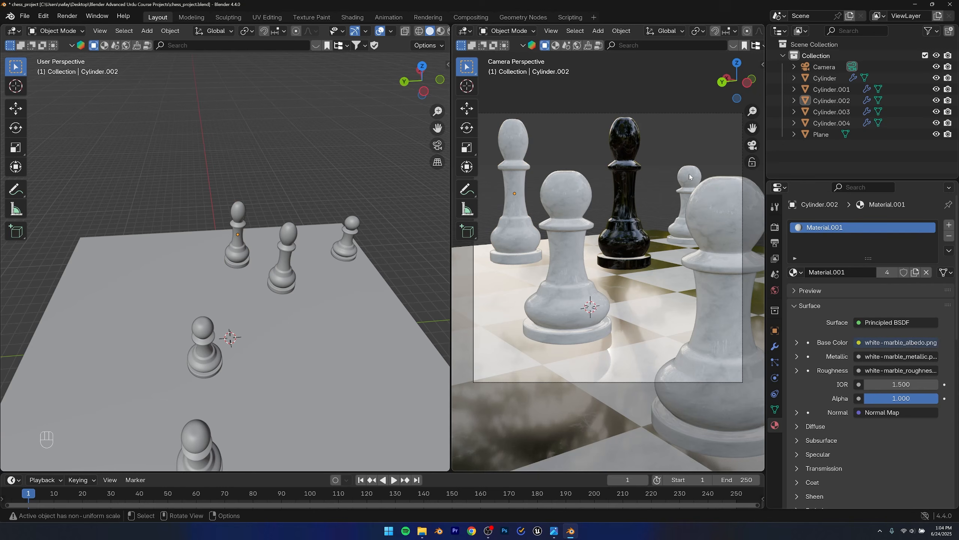
Step: Assign the "black" material to the small pawn in the far right background and save the file
click(691, 170)
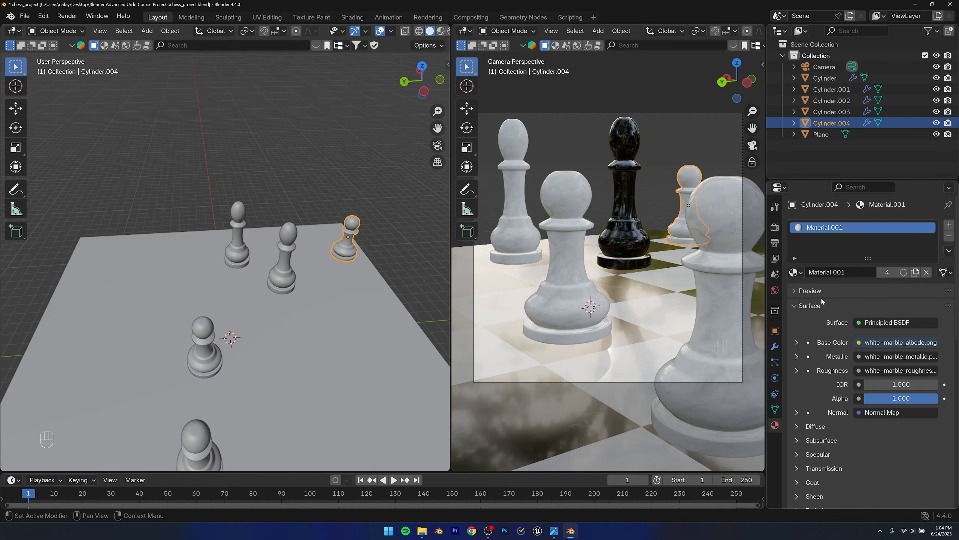
click(795, 272)
click(638, 290)
click(658, 136)
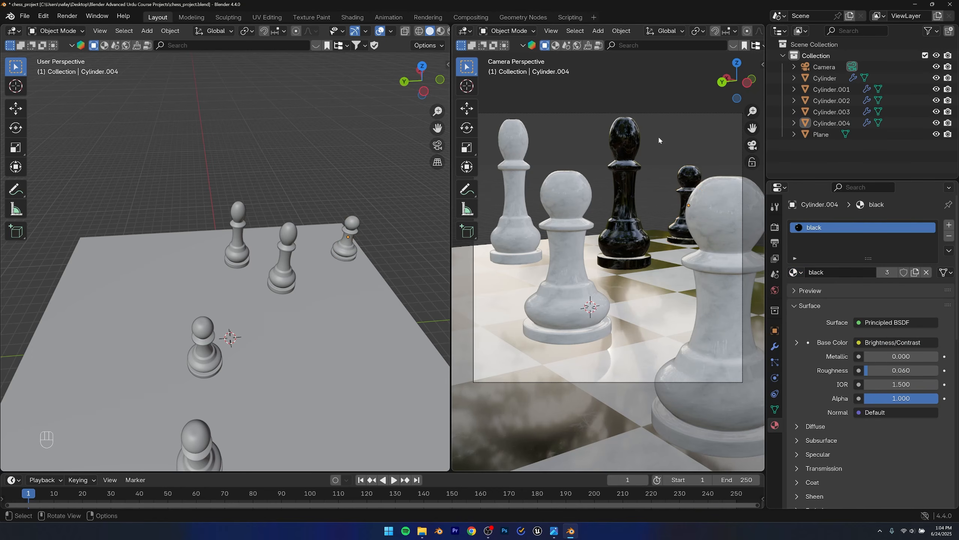
key(ctrl+s)
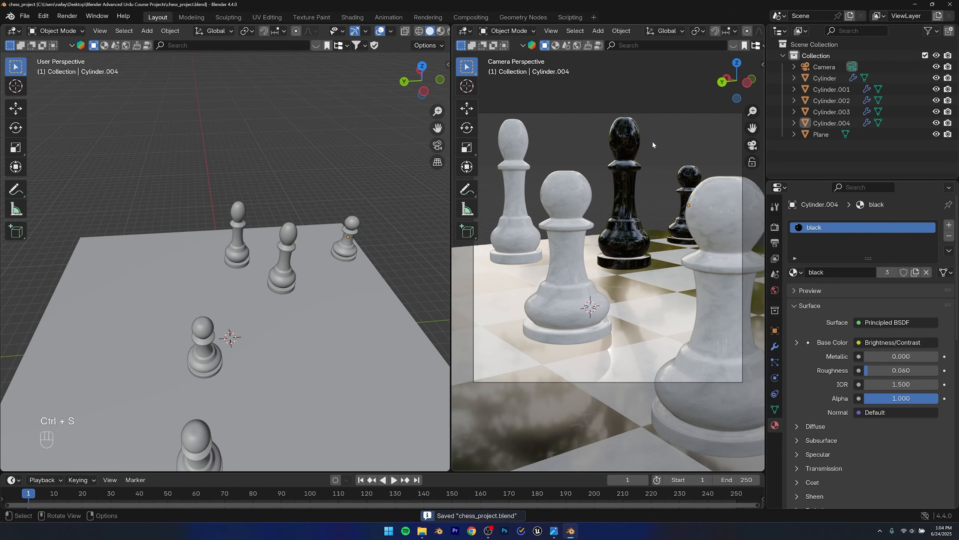
Step: Compare the scene with the reference photo, slim the main pawn slightly by scaling it on X and Y only, and save the file
click(554, 531)
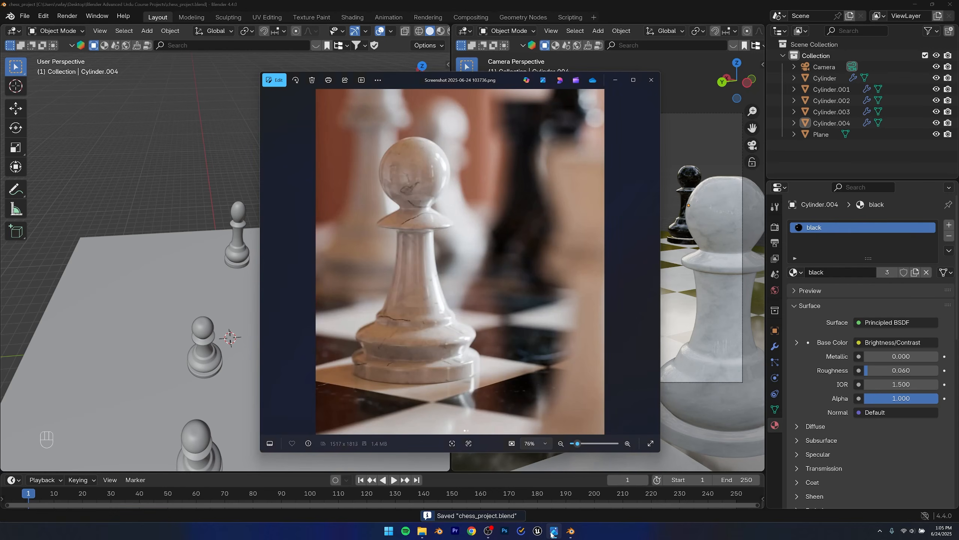
click(175, 206)
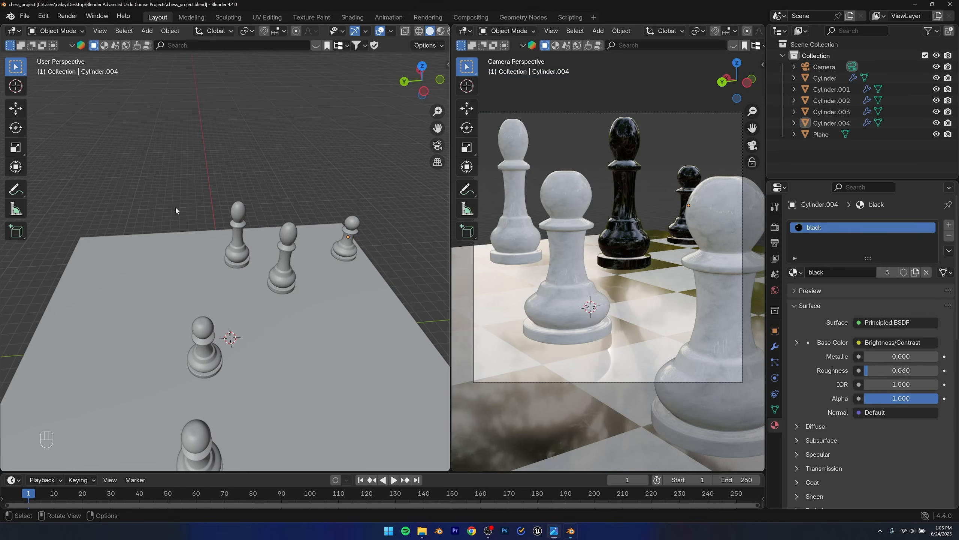
key(ctrl+s)
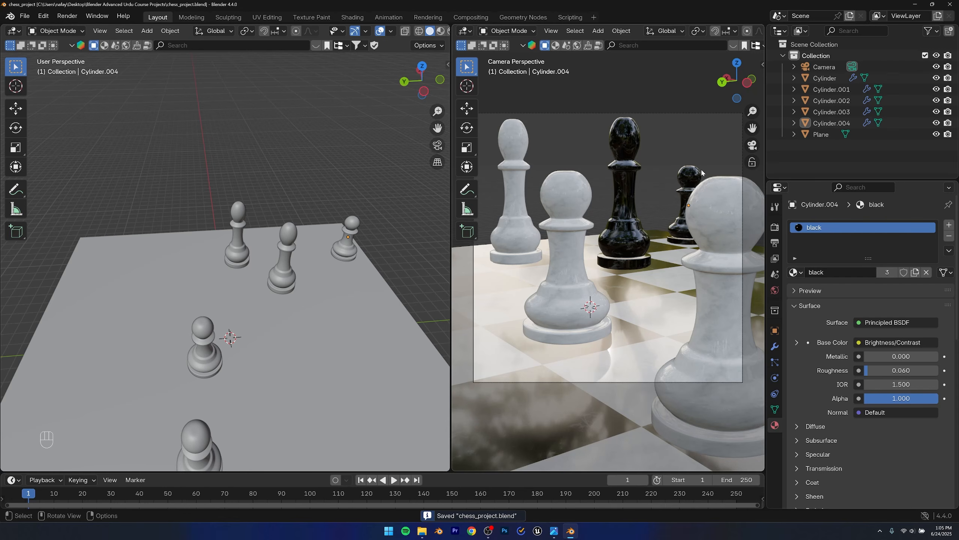
key(alt+Tab)
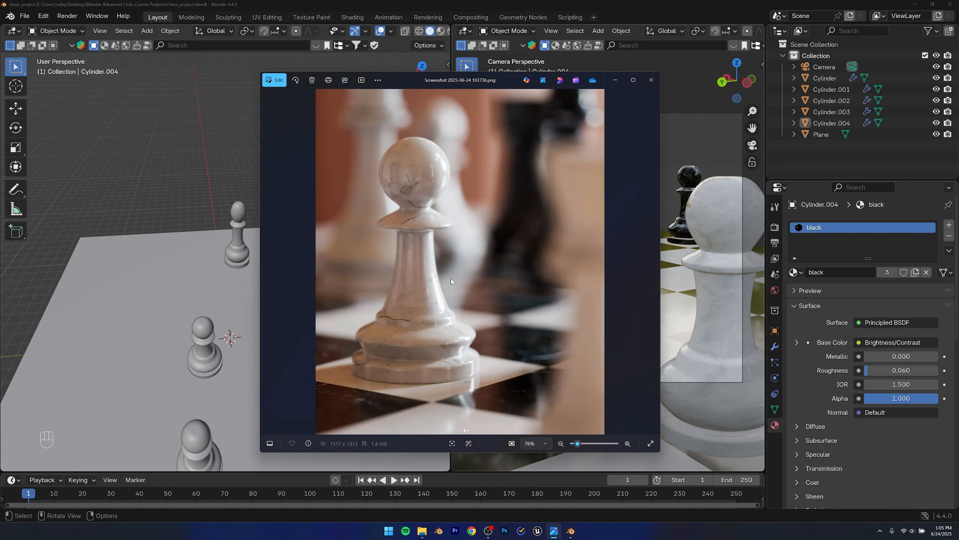
key(alt+Tab)
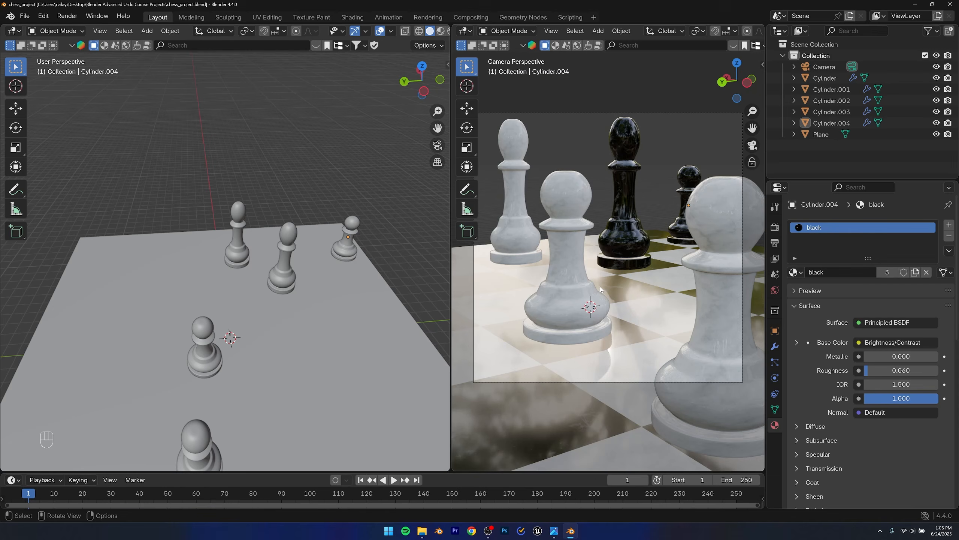
shift+middle_drag(600, 282, 599, 280)
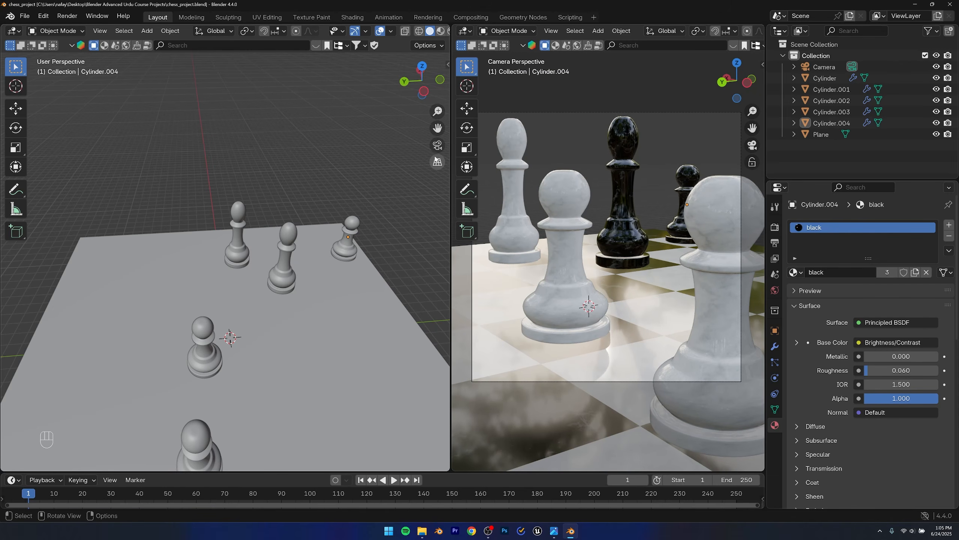
click(555, 268)
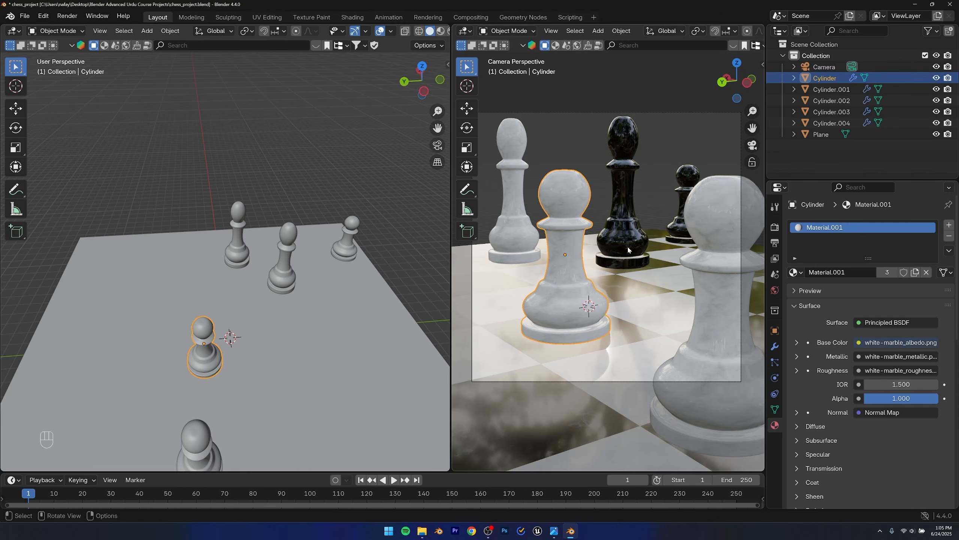
key(s)
key(shift+z)
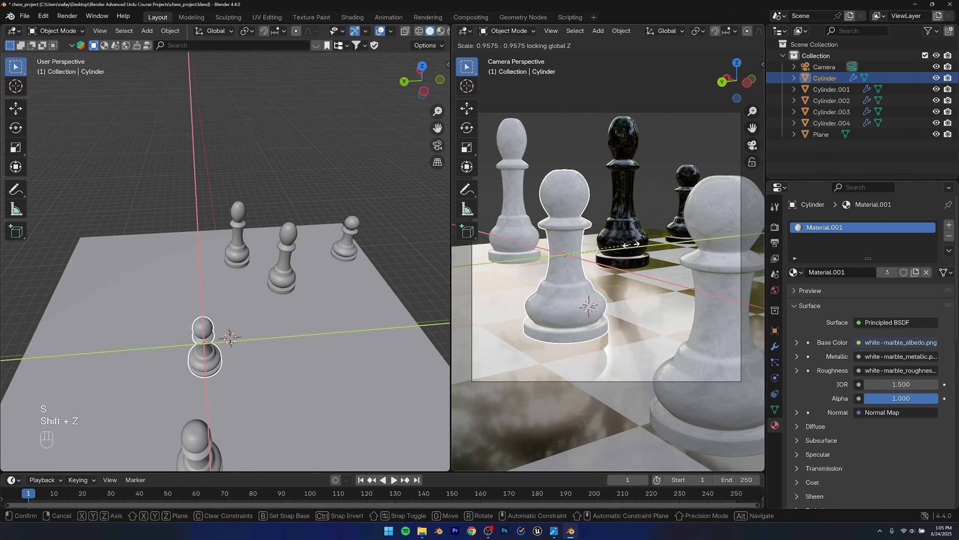
click(629, 243)
click(324, 134)
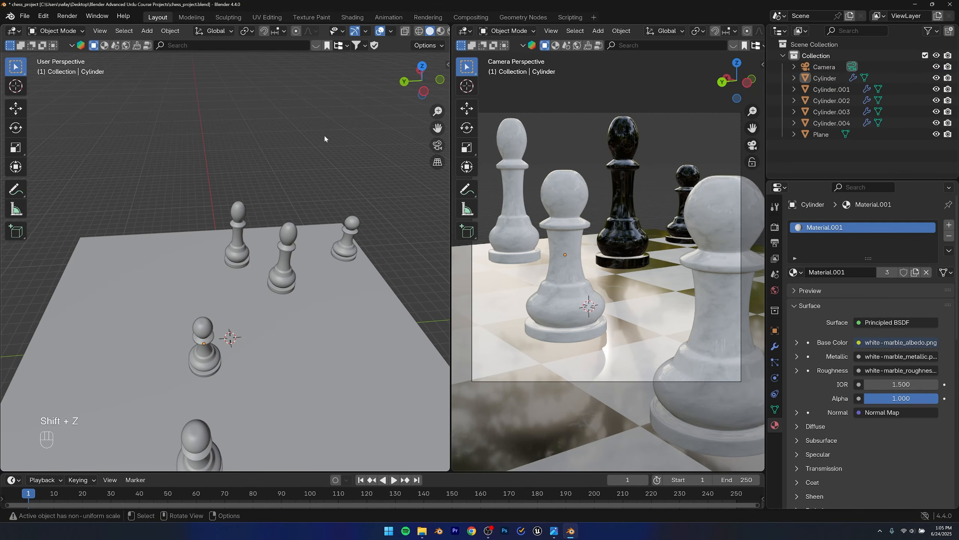
key(ctrl+s)
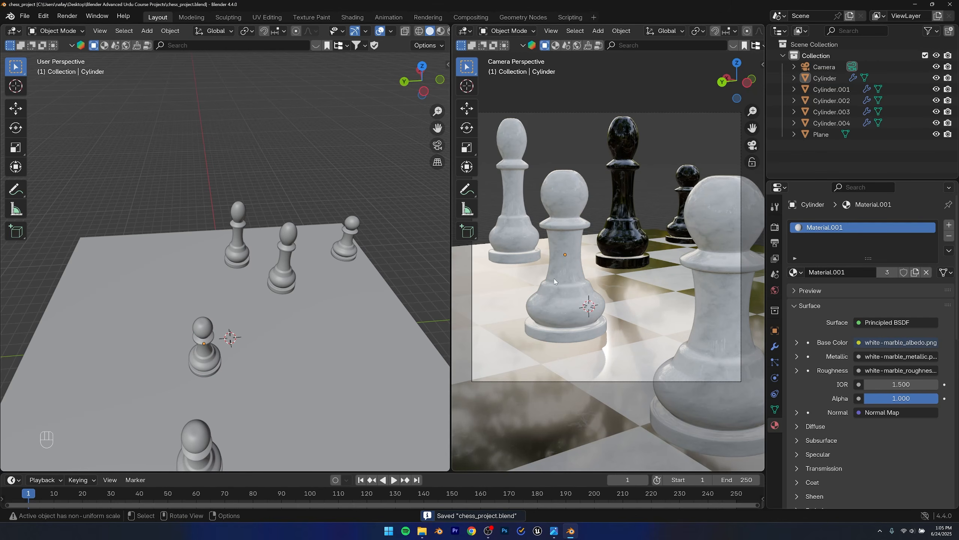
scroll(244, 330, down, 5)
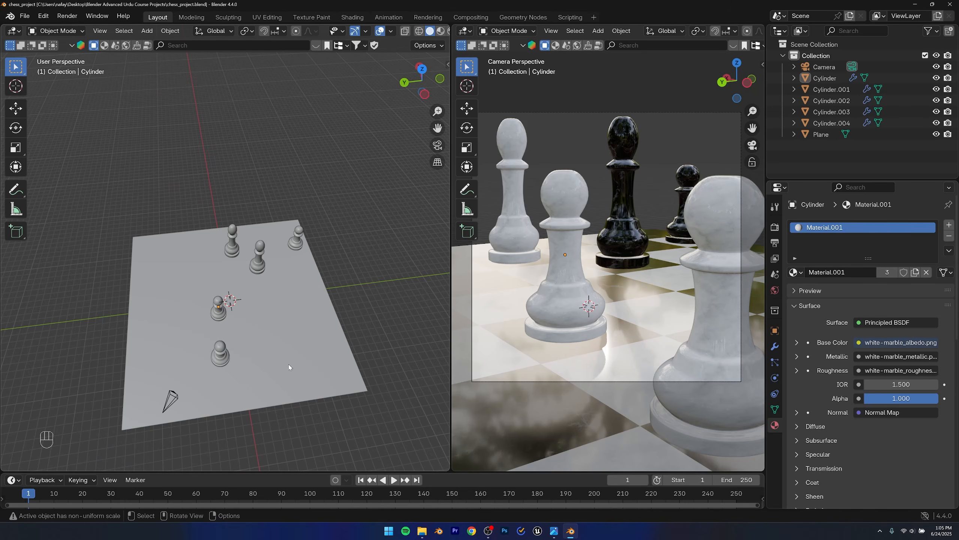
key(ctrl+s)
key(ctrl+d)
scroll(287, 413, up, 3)
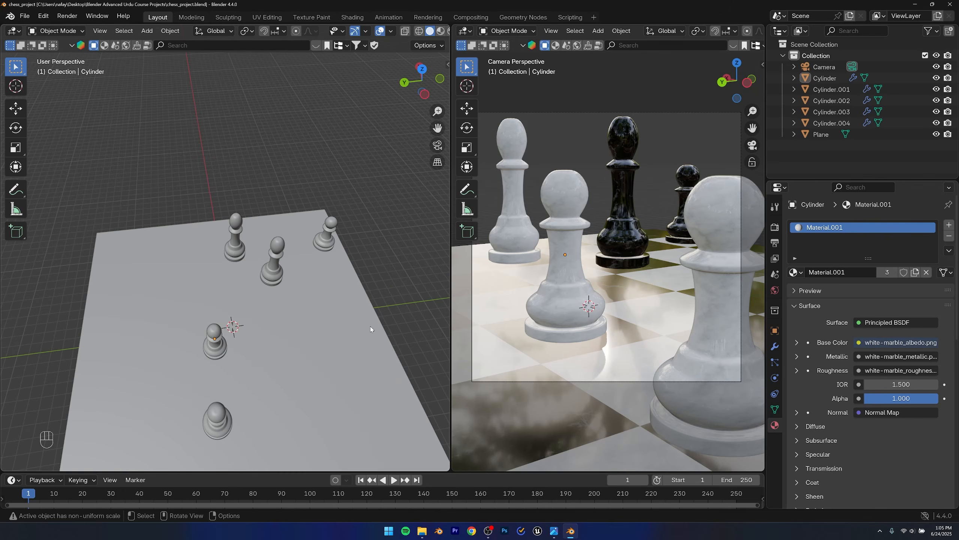